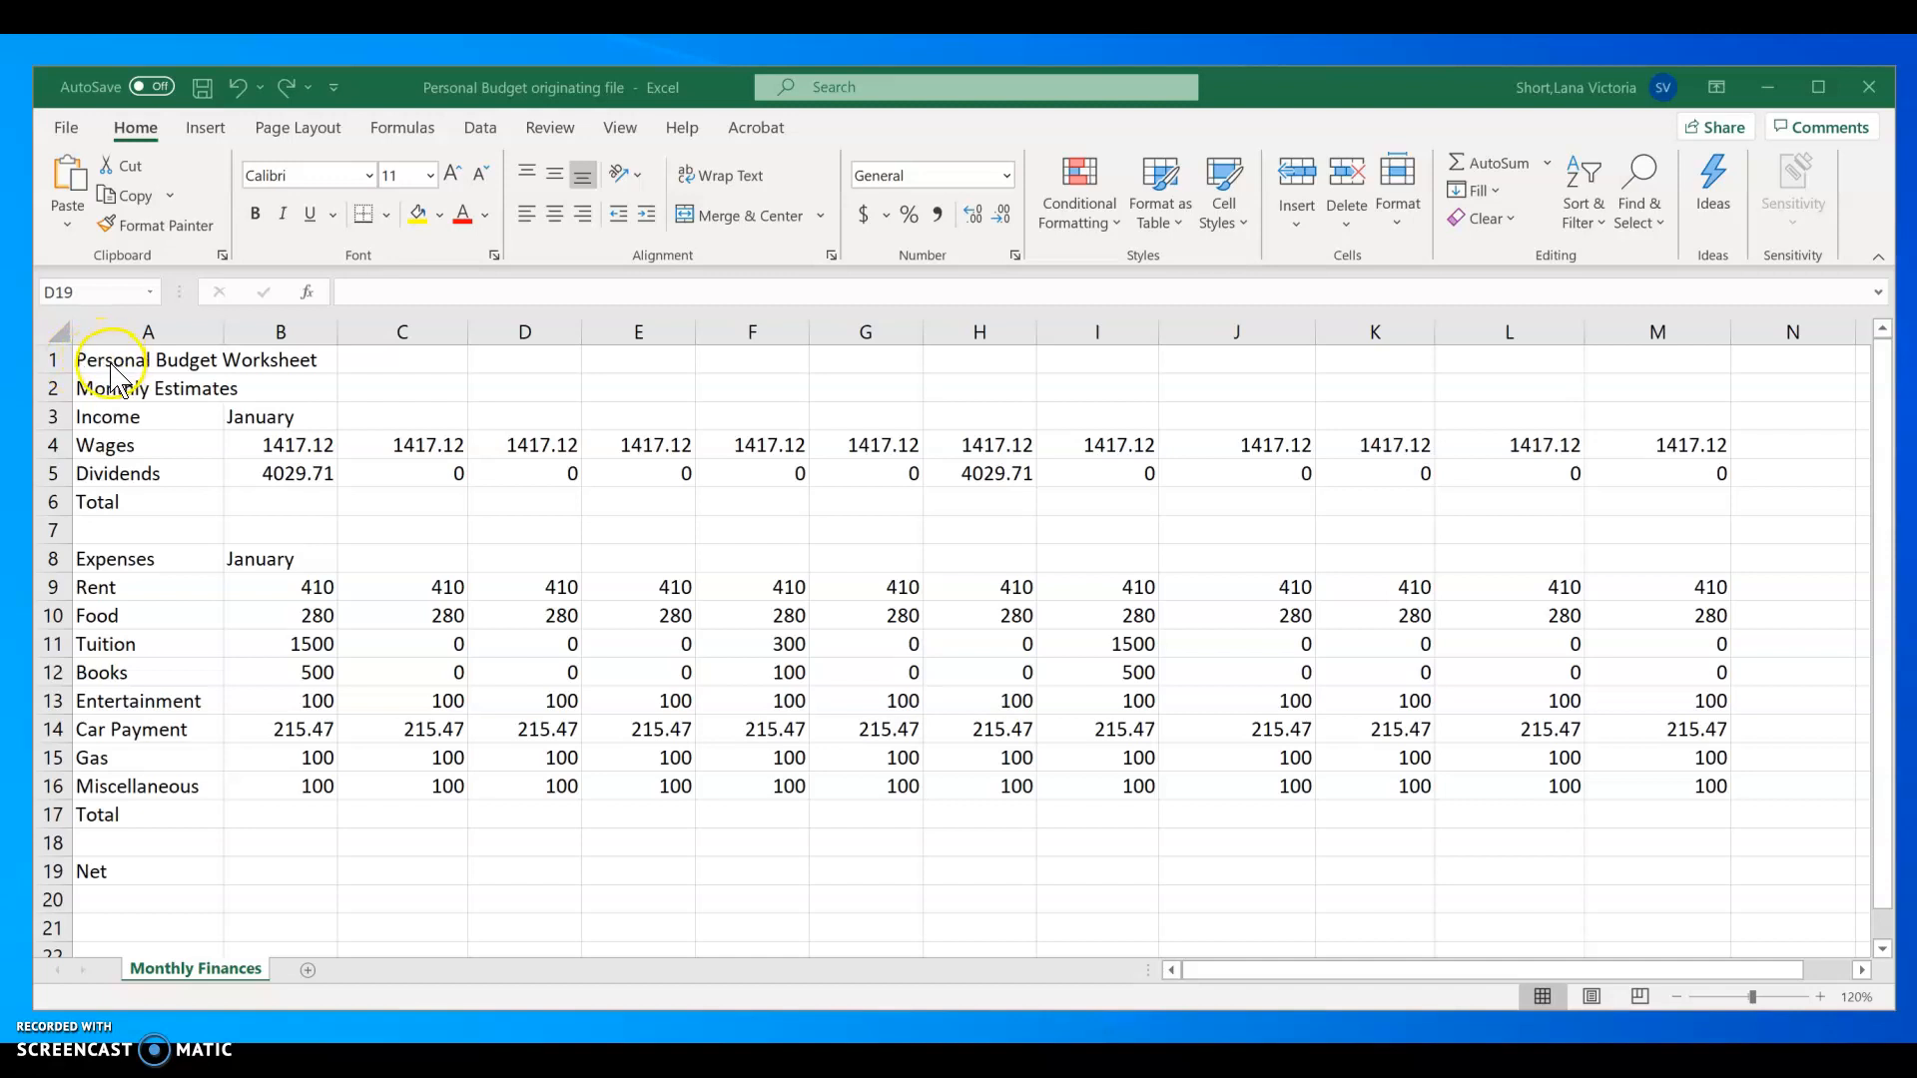
Step: Merge and center the worksheet title across A1:M1 and the Monthly Estimates subtitle across A2:M2
click(99, 362)
drag(89, 361, 1651, 356)
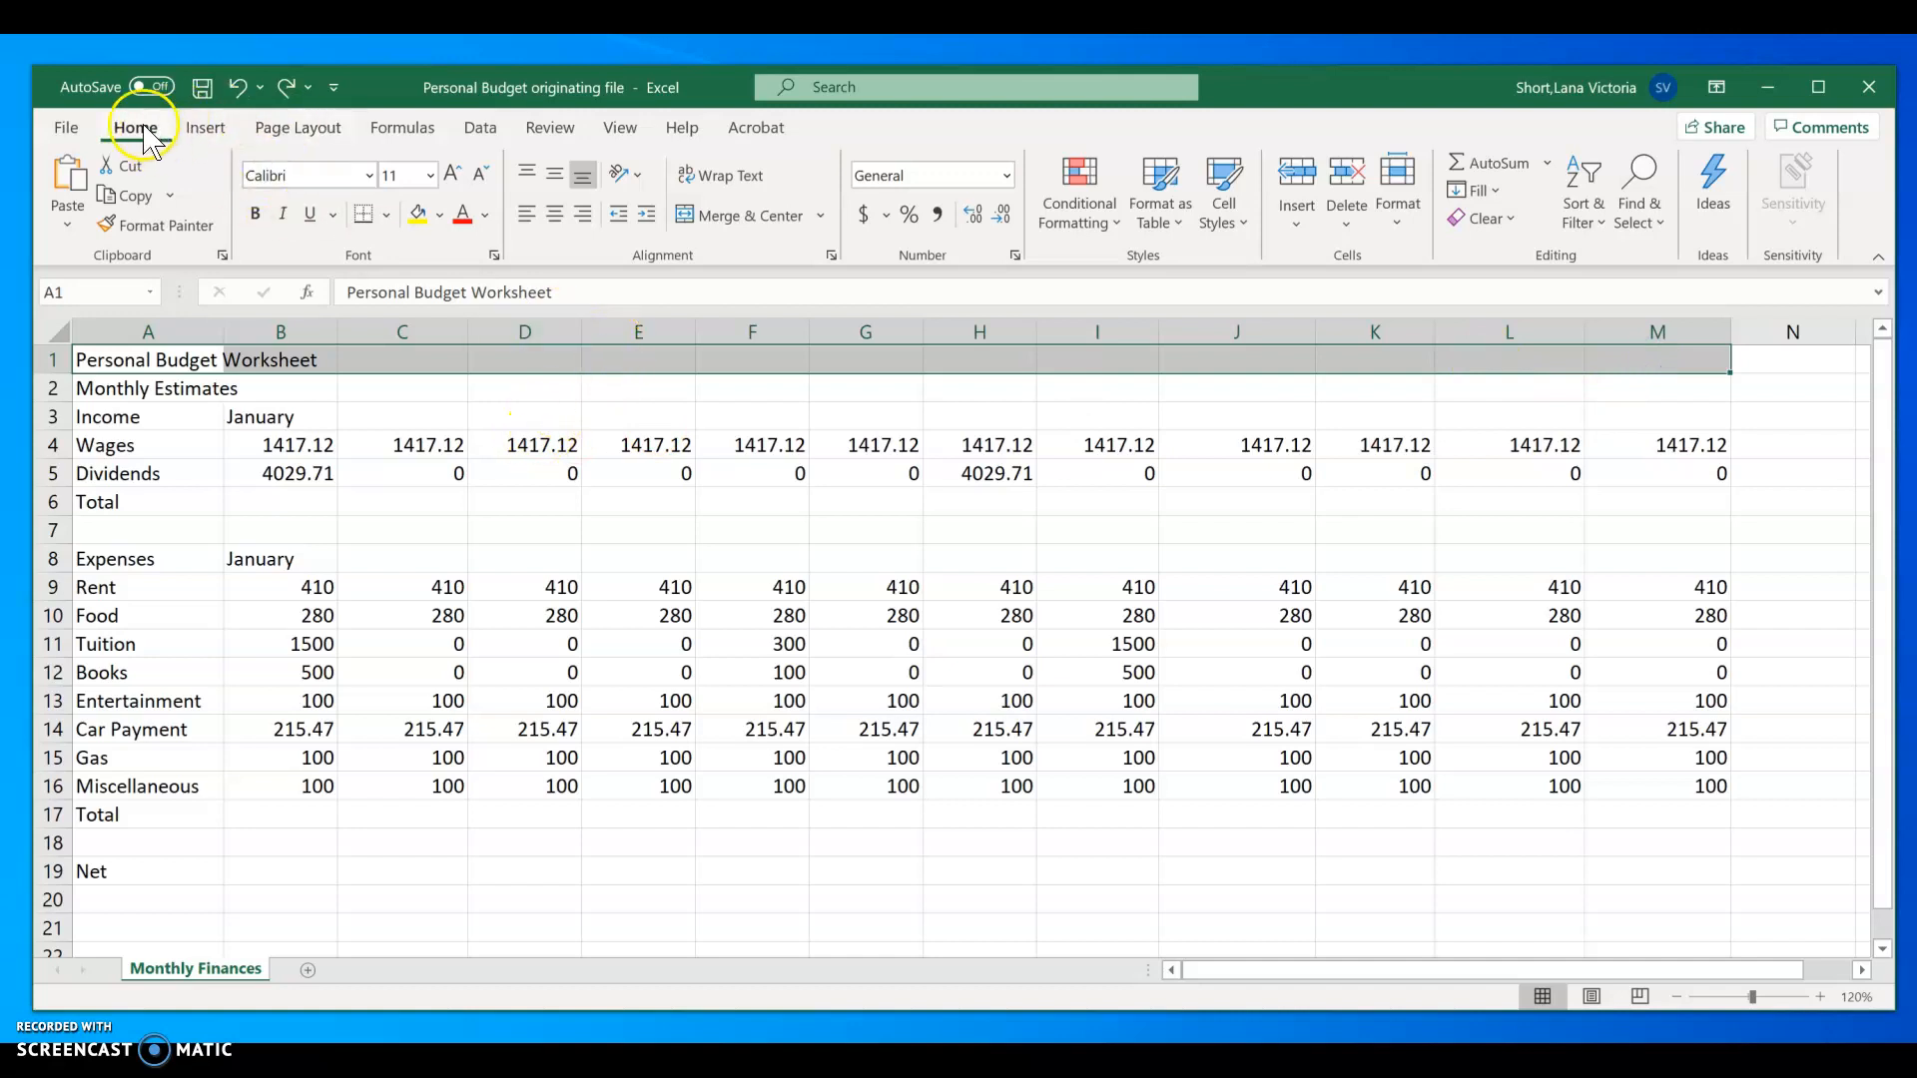
click(784, 220)
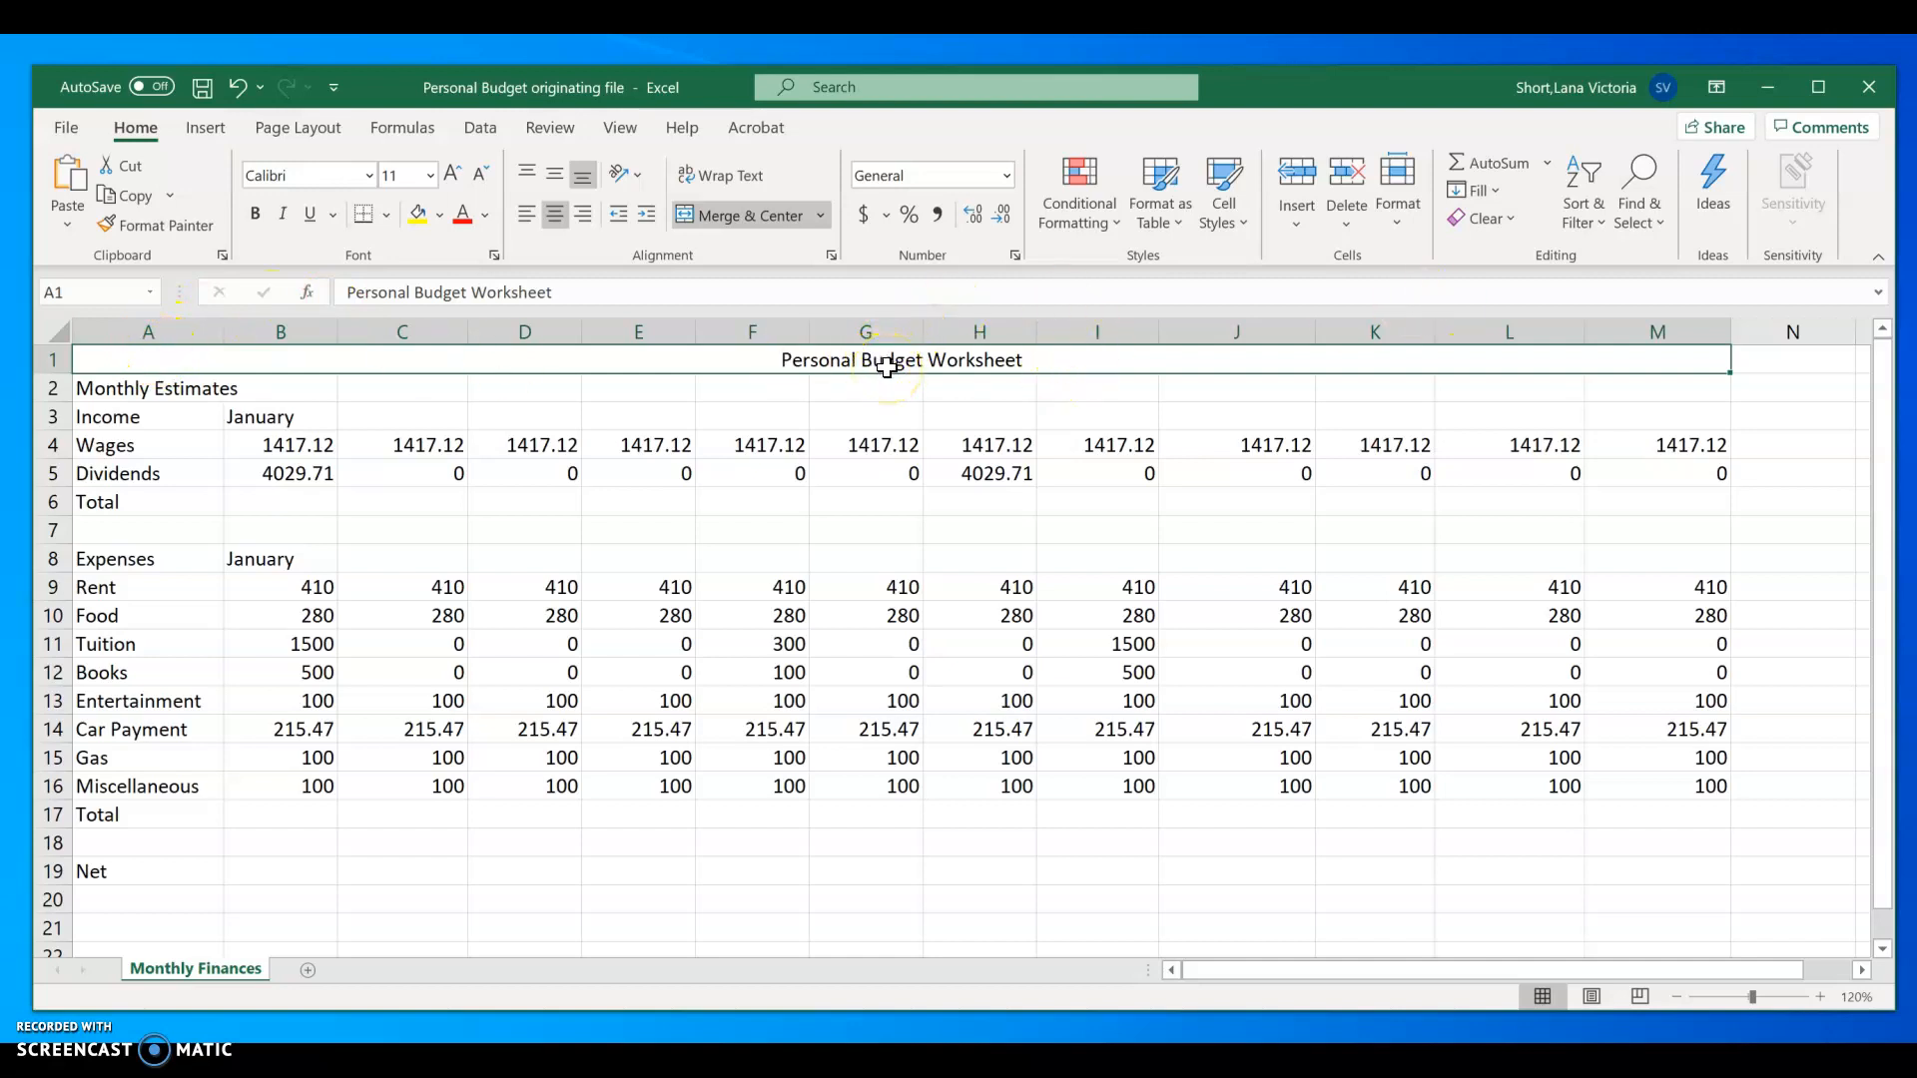
click(96, 391)
drag(96, 391, 1684, 396)
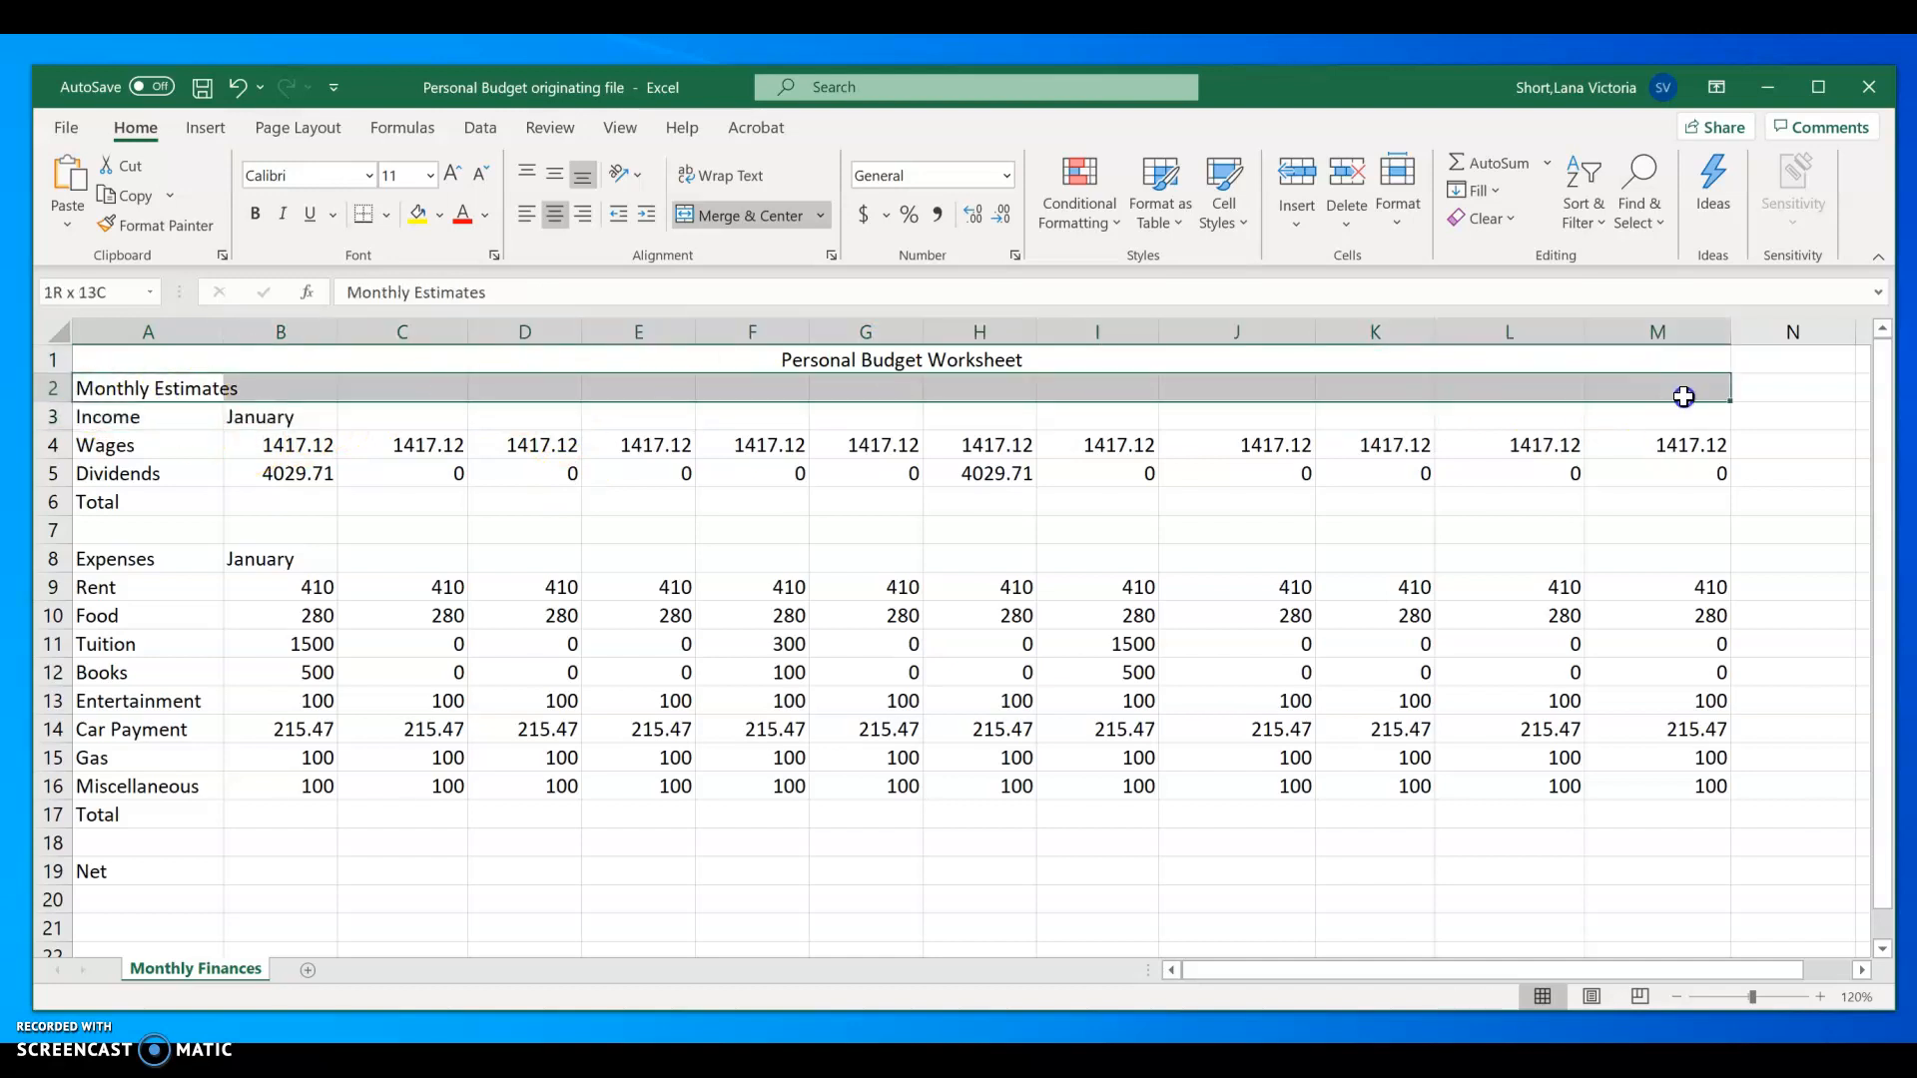
click(741, 215)
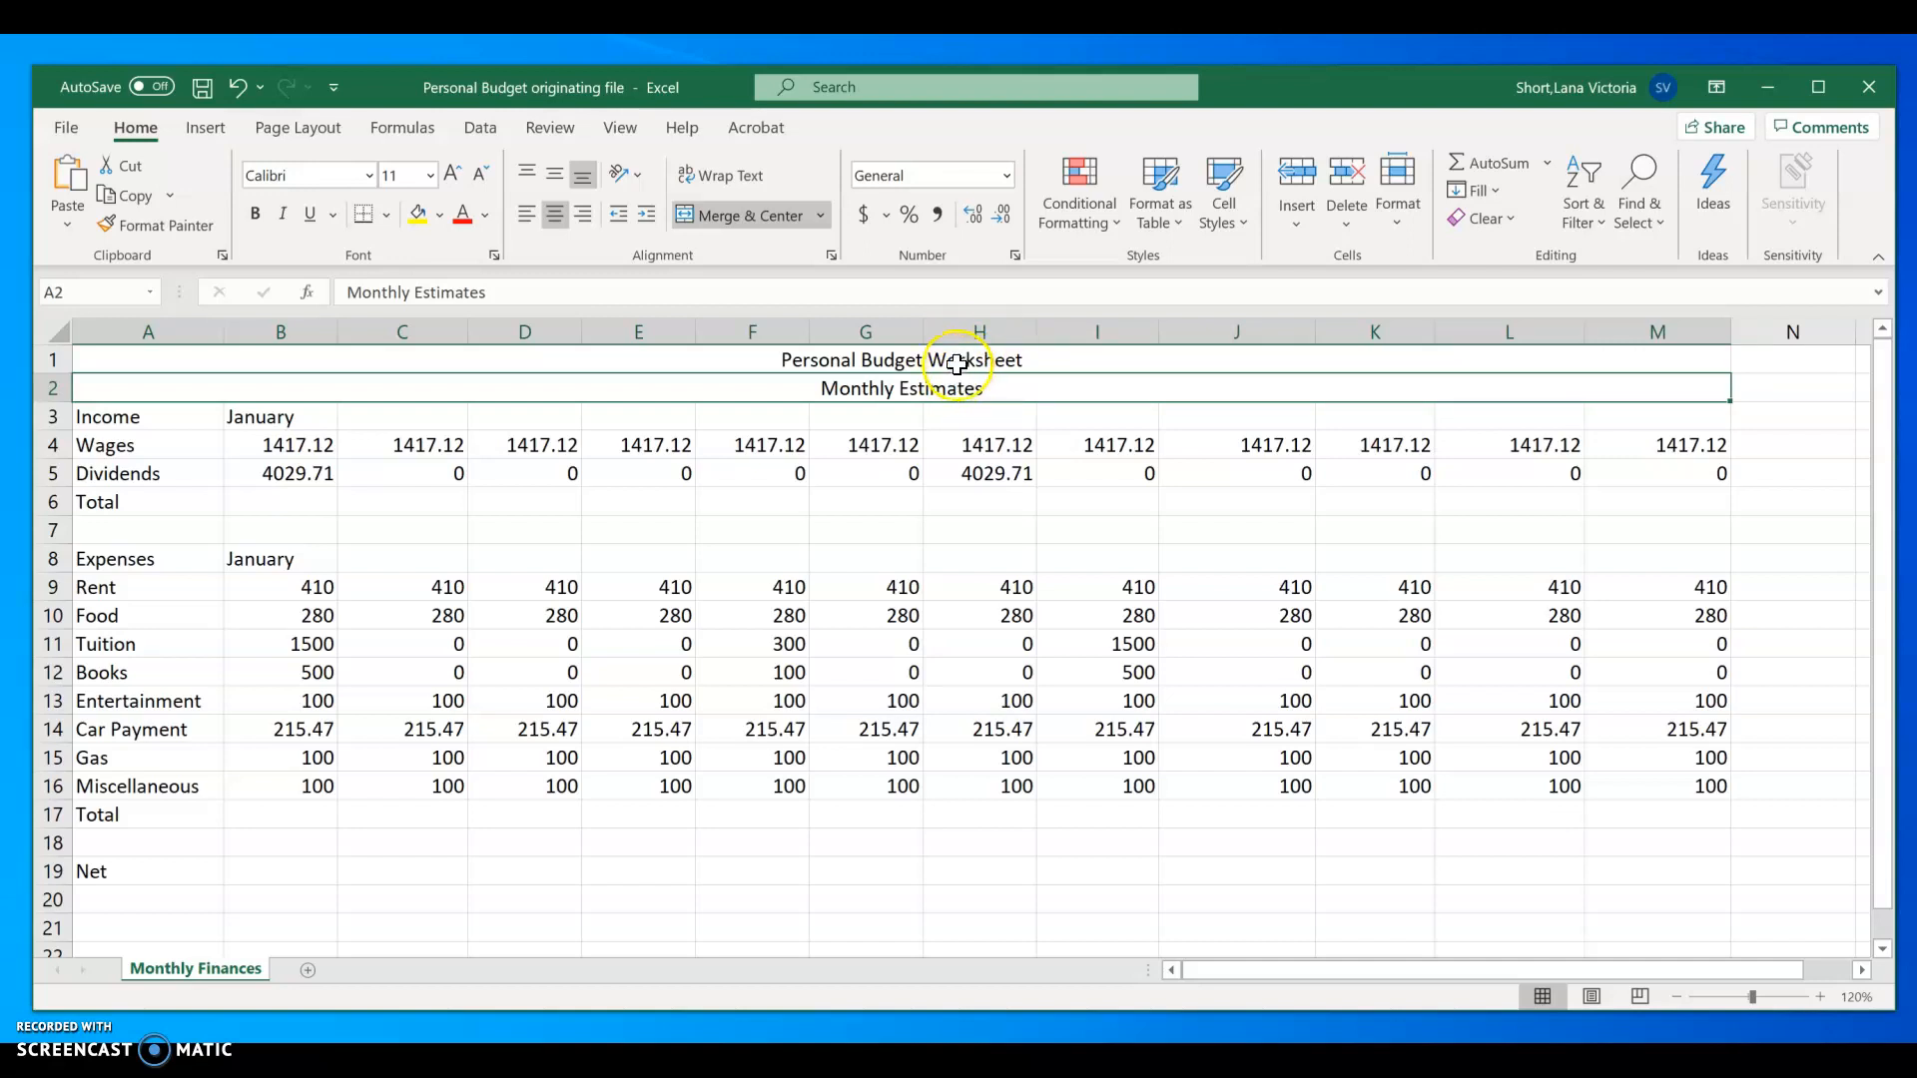
Step: Increase the font size of both merged heading rows, the title and the subtitle, to 14
click(876, 365)
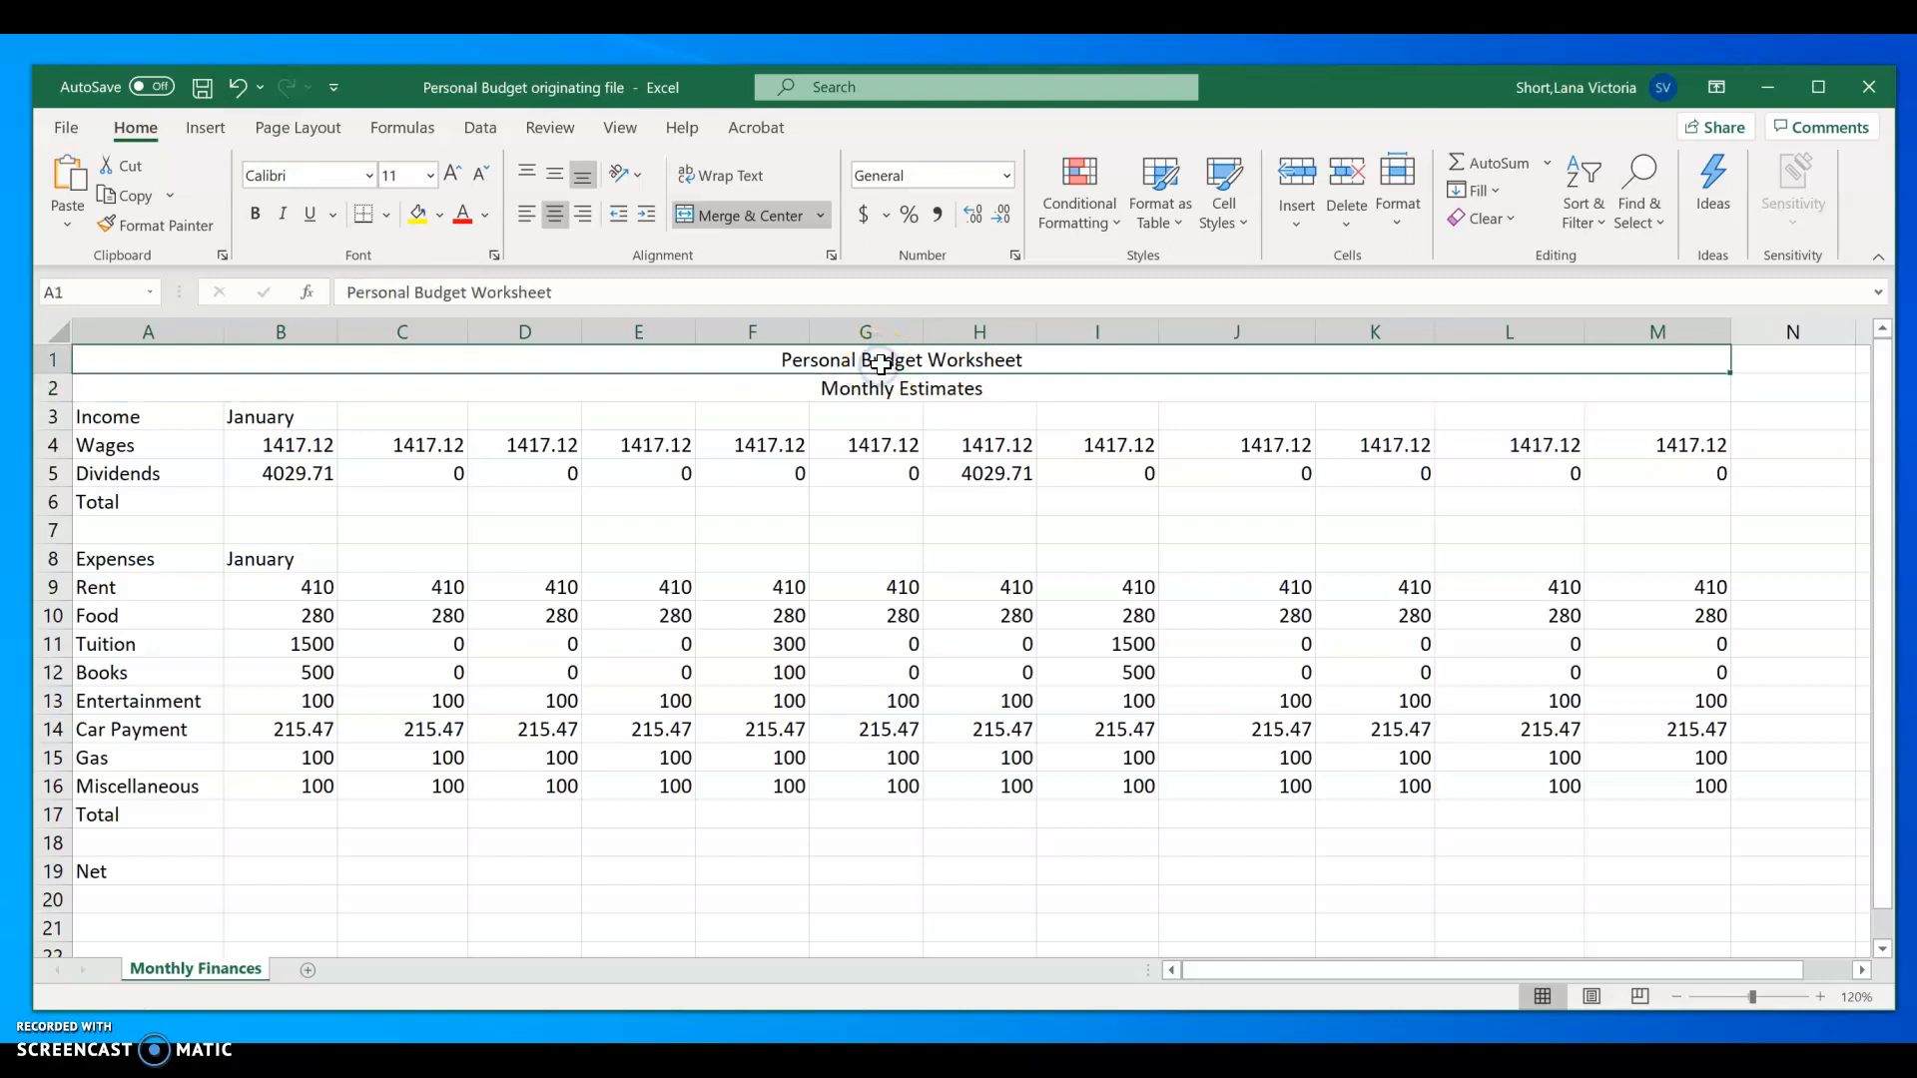
ctrl+click(886, 391)
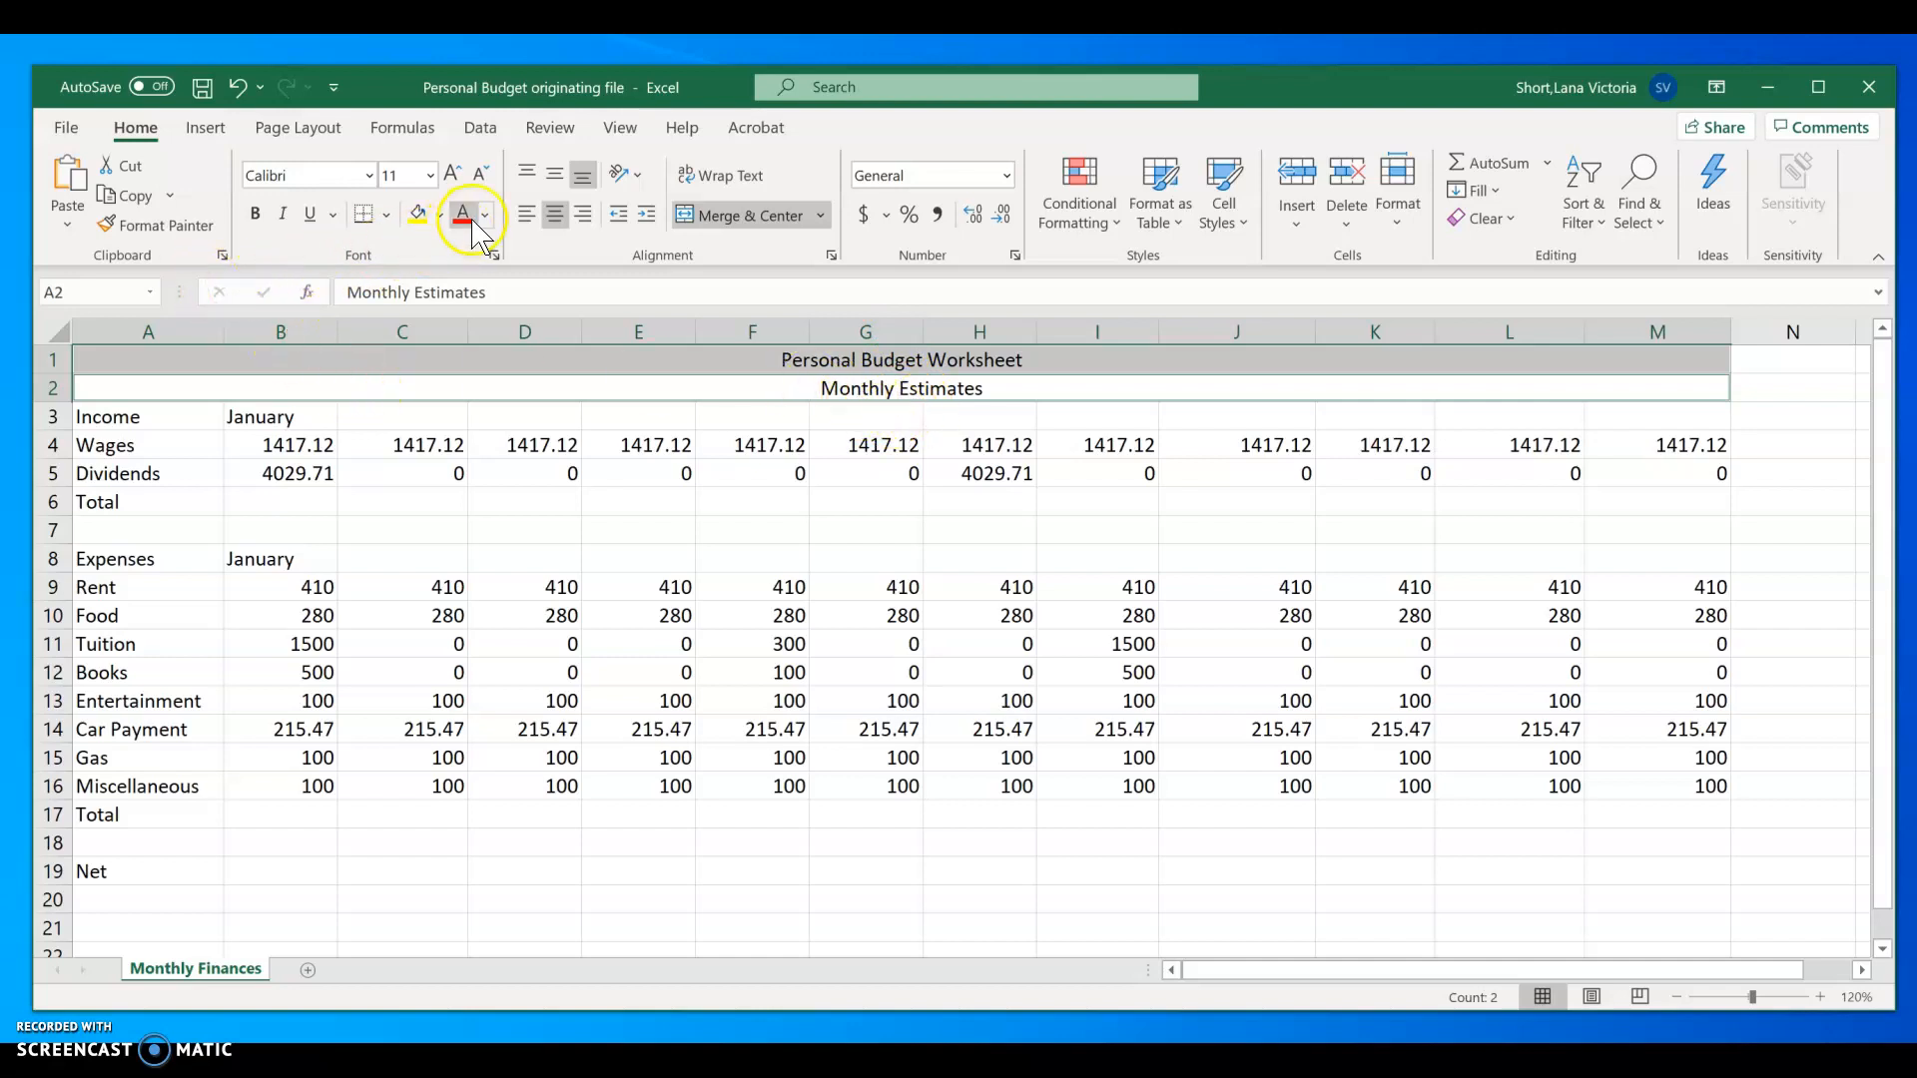
click(429, 176)
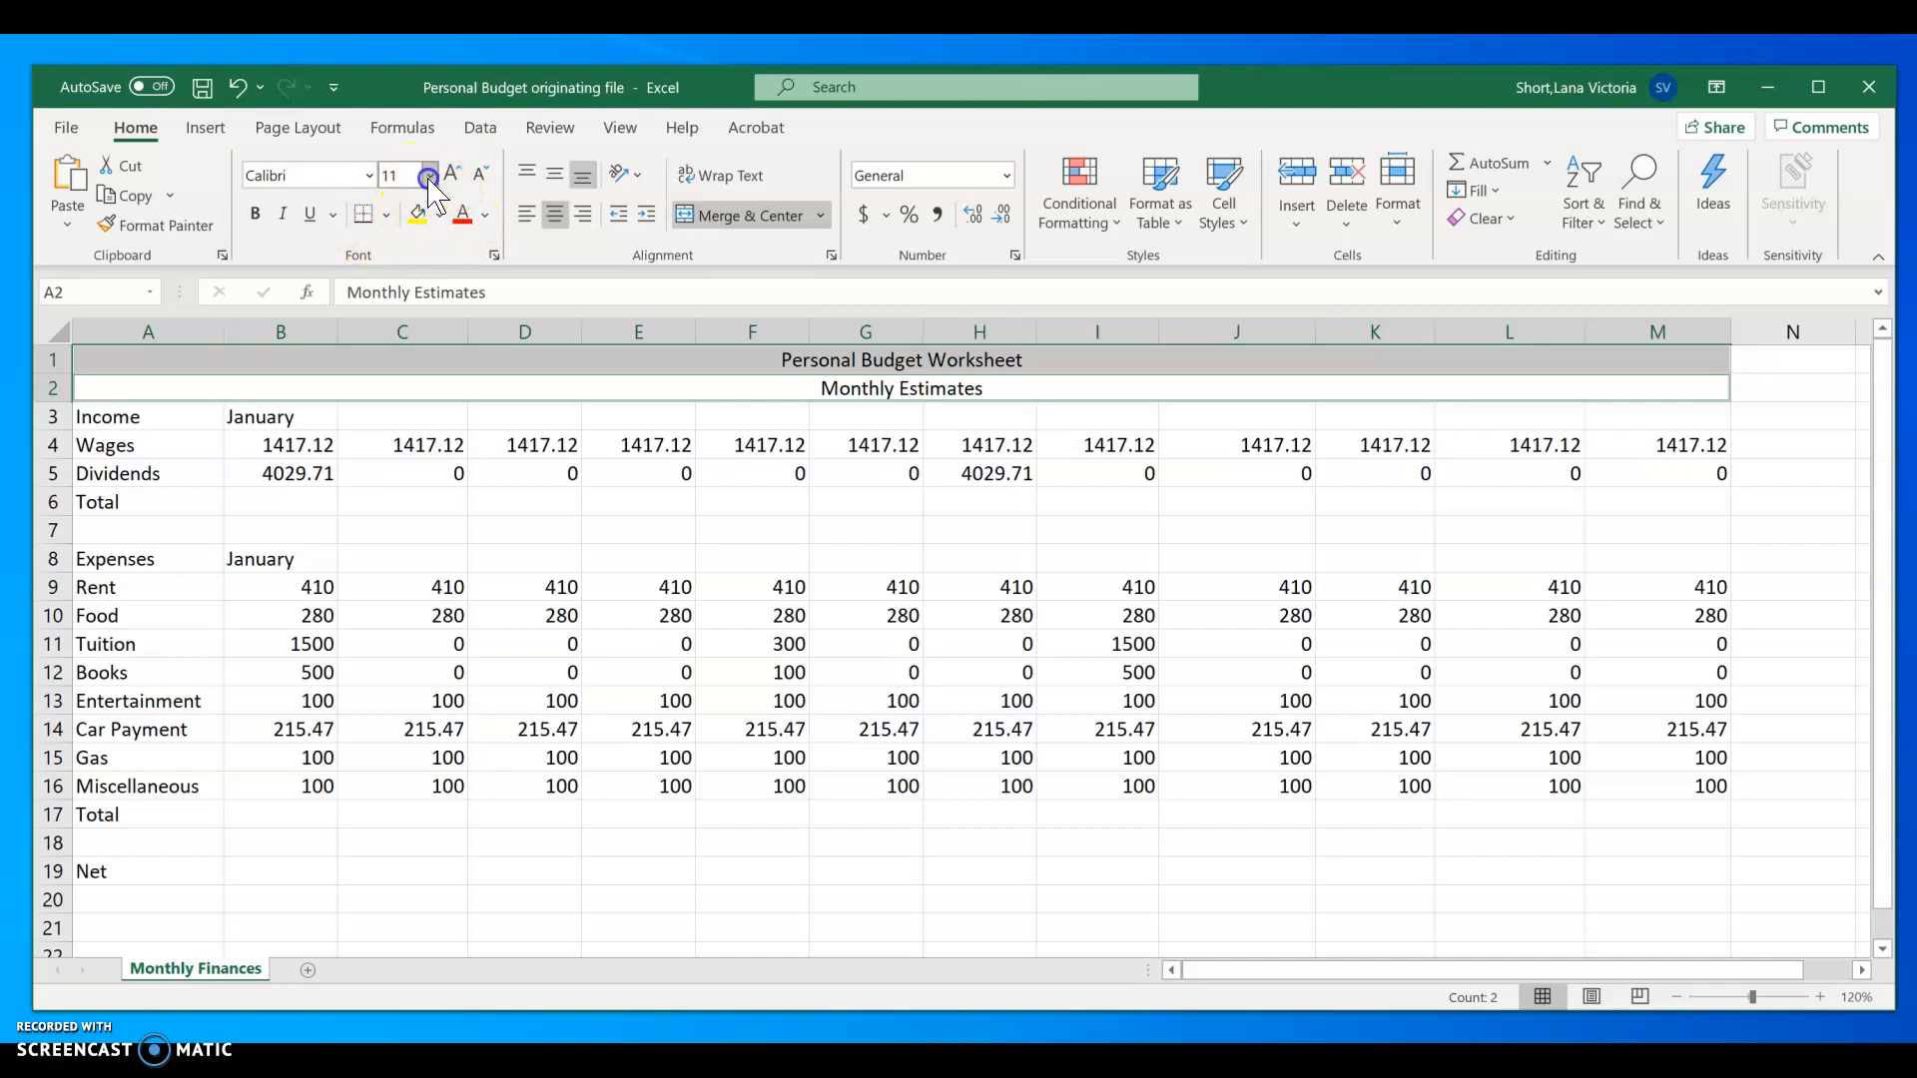
click(452, 175)
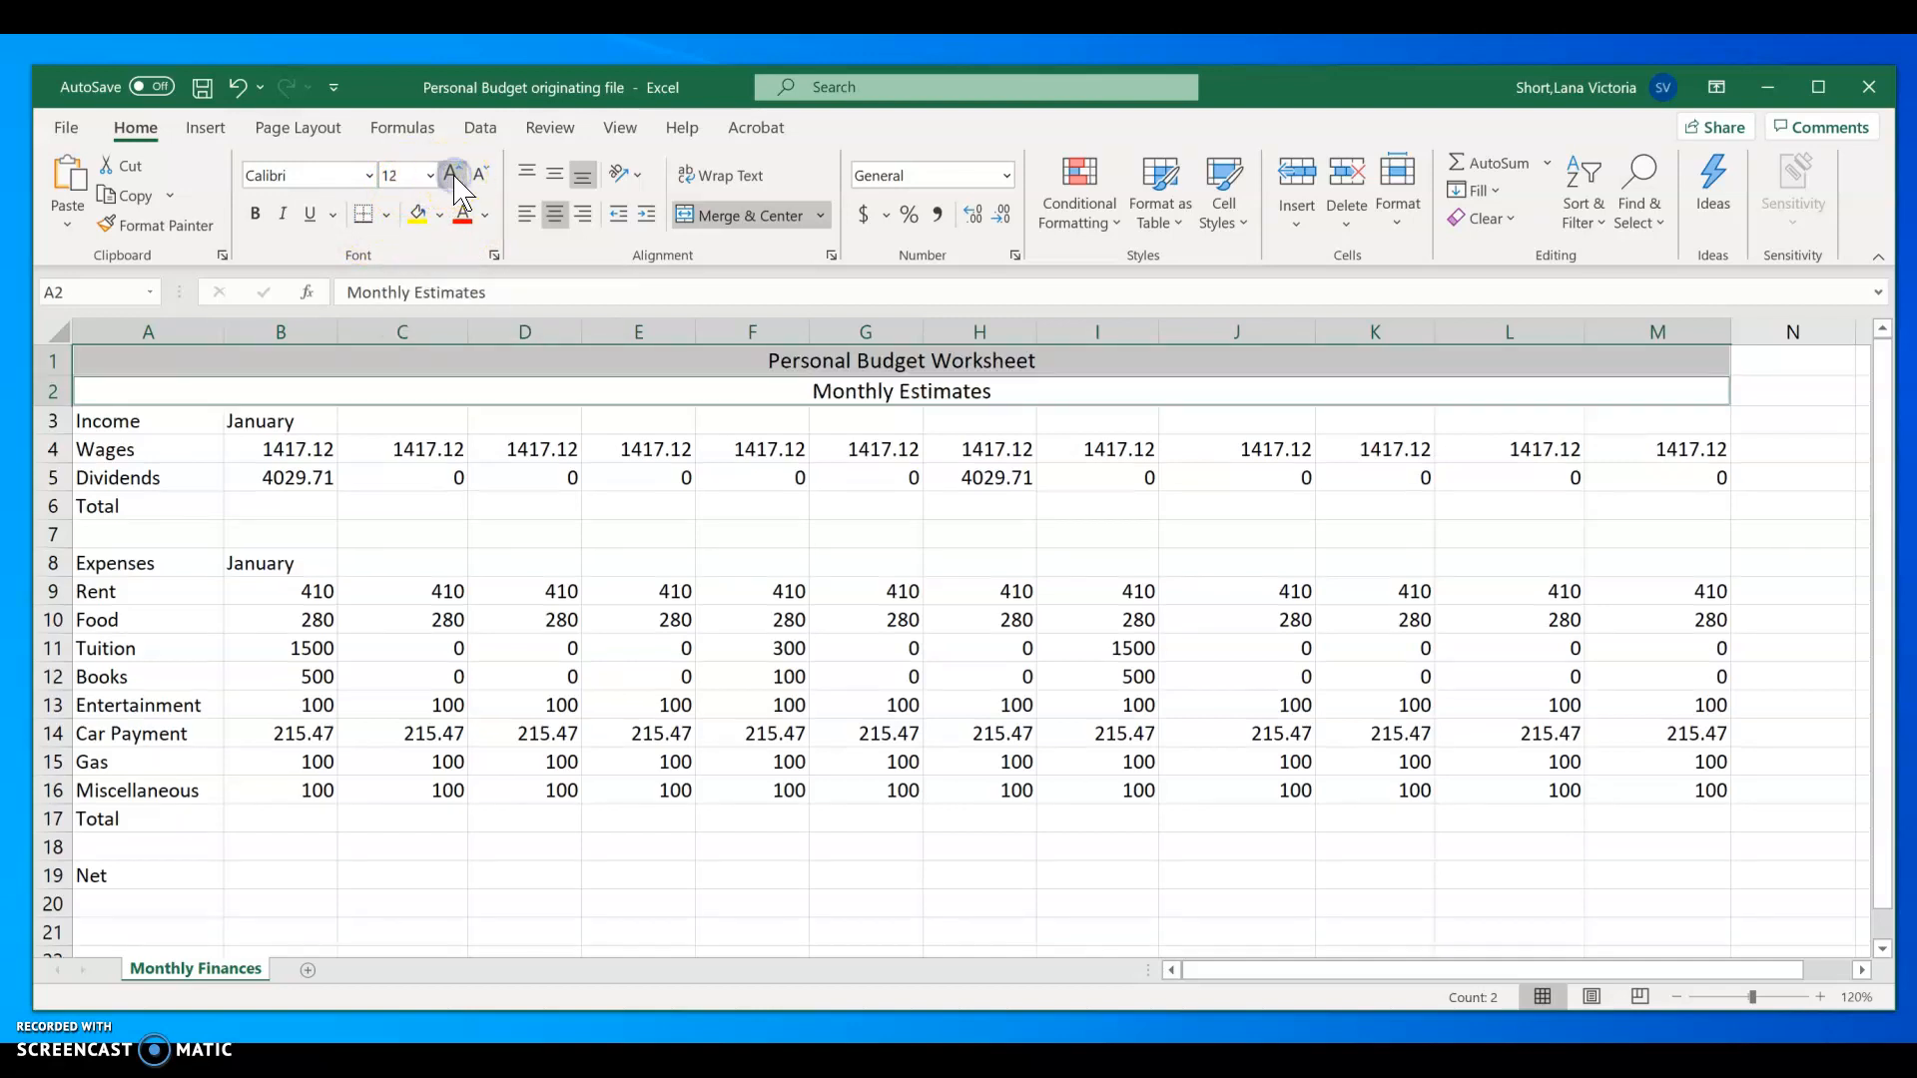
click(452, 175)
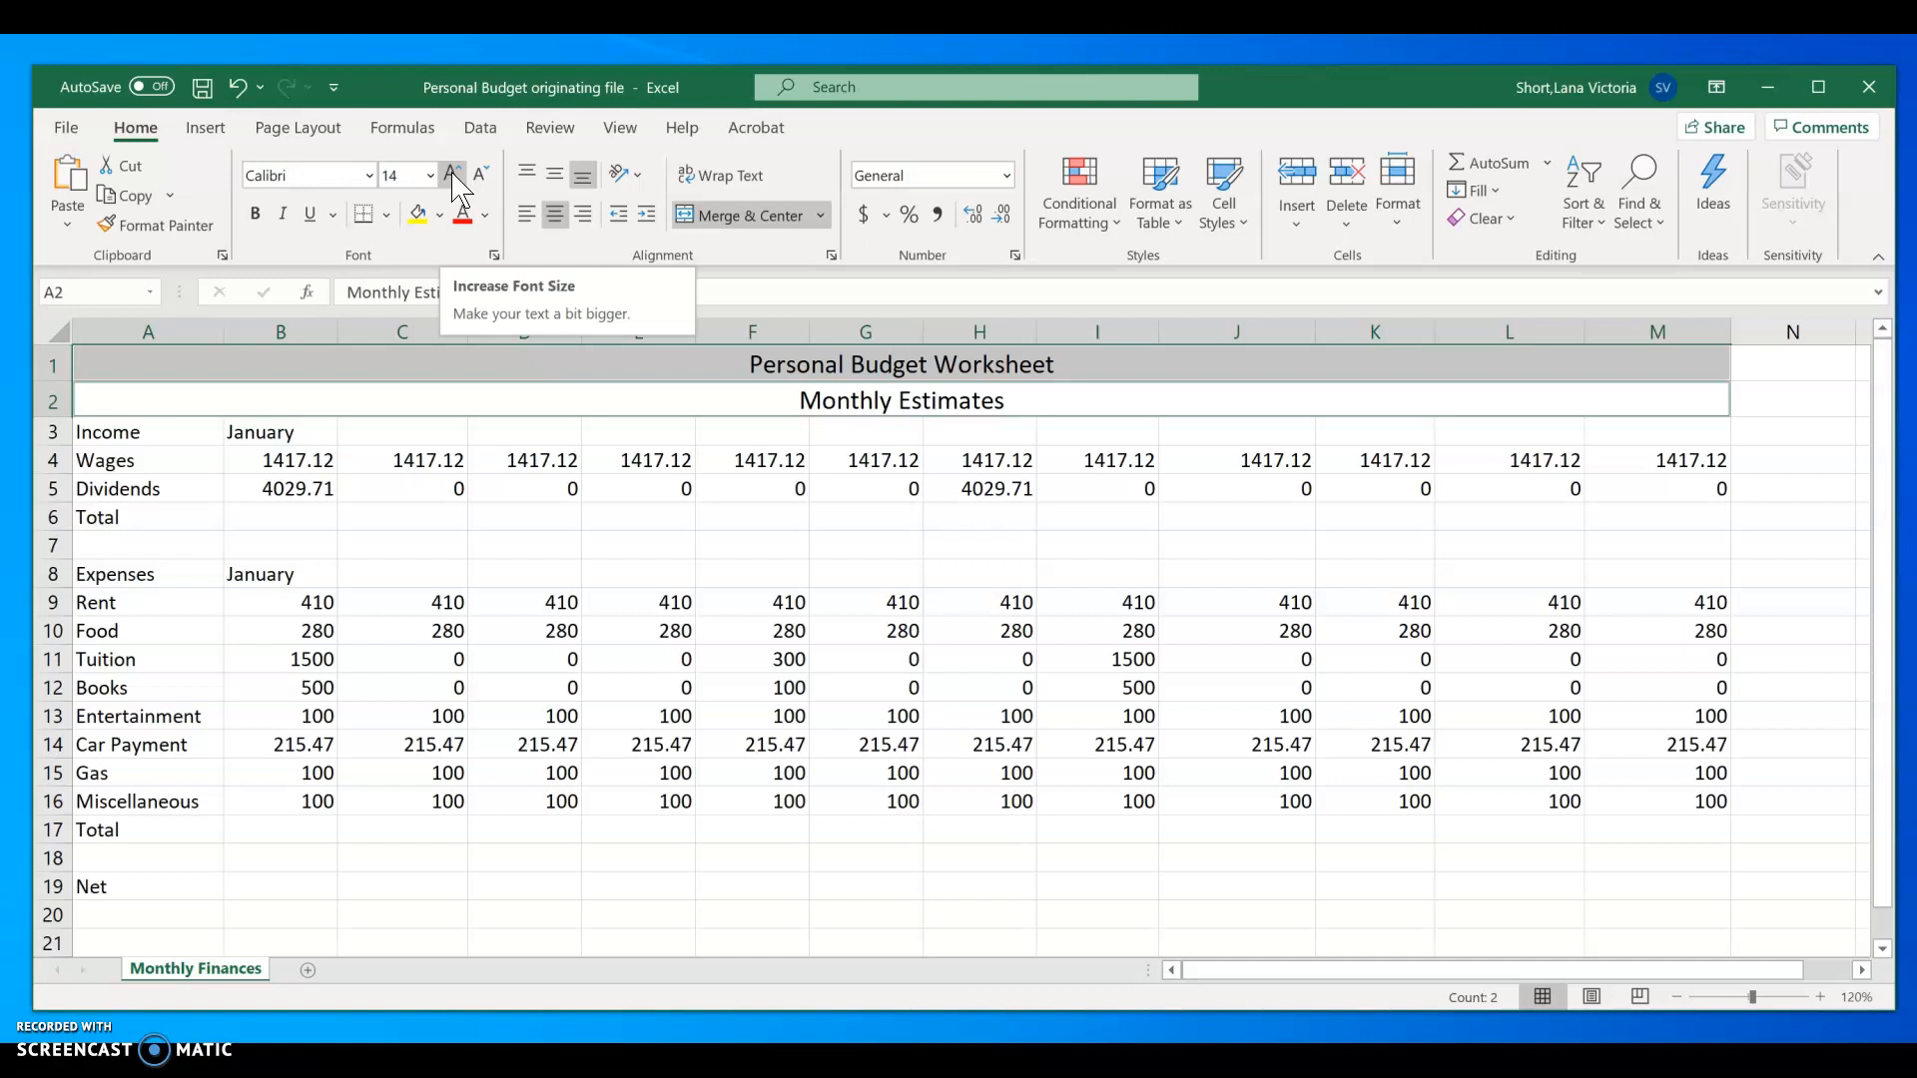
Step: Give the title and subtitle a custom dark green font color, RGB 48, 116, 95, and make both bold
click(486, 220)
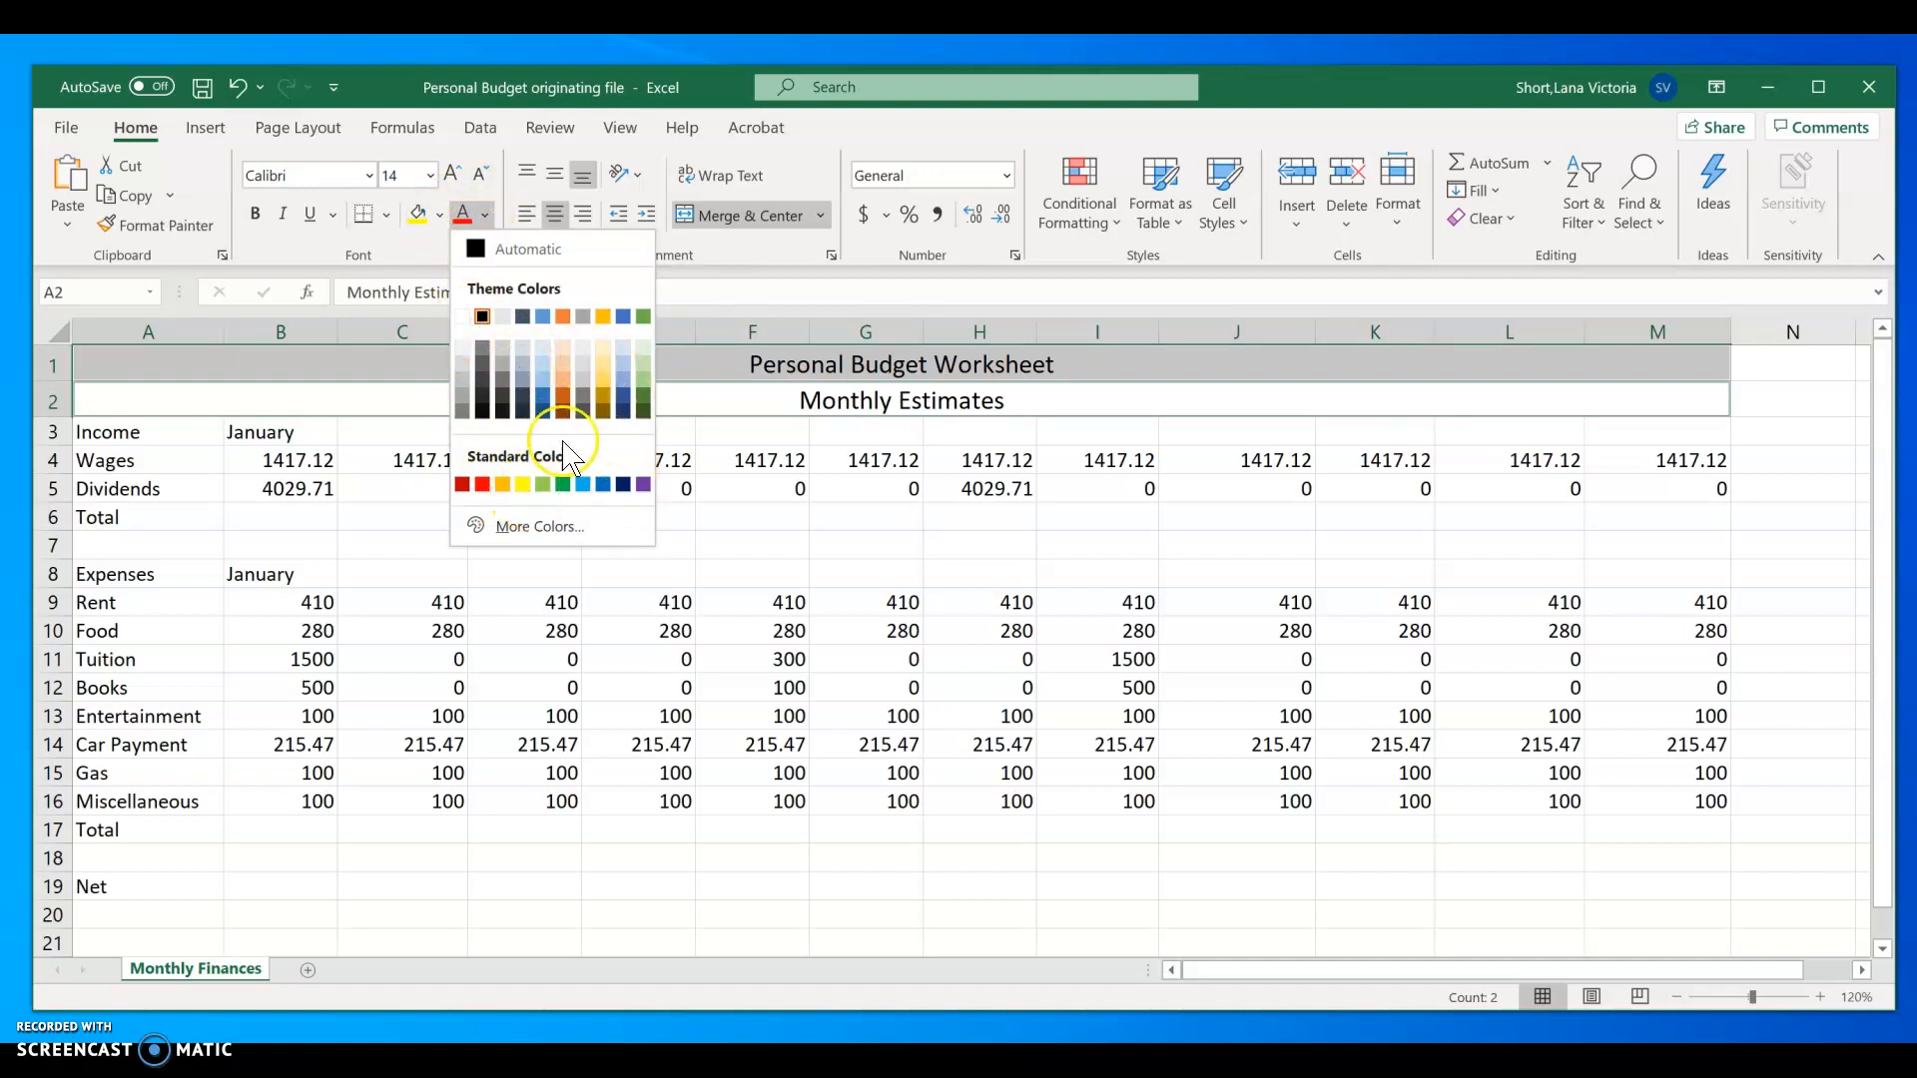
click(574, 539)
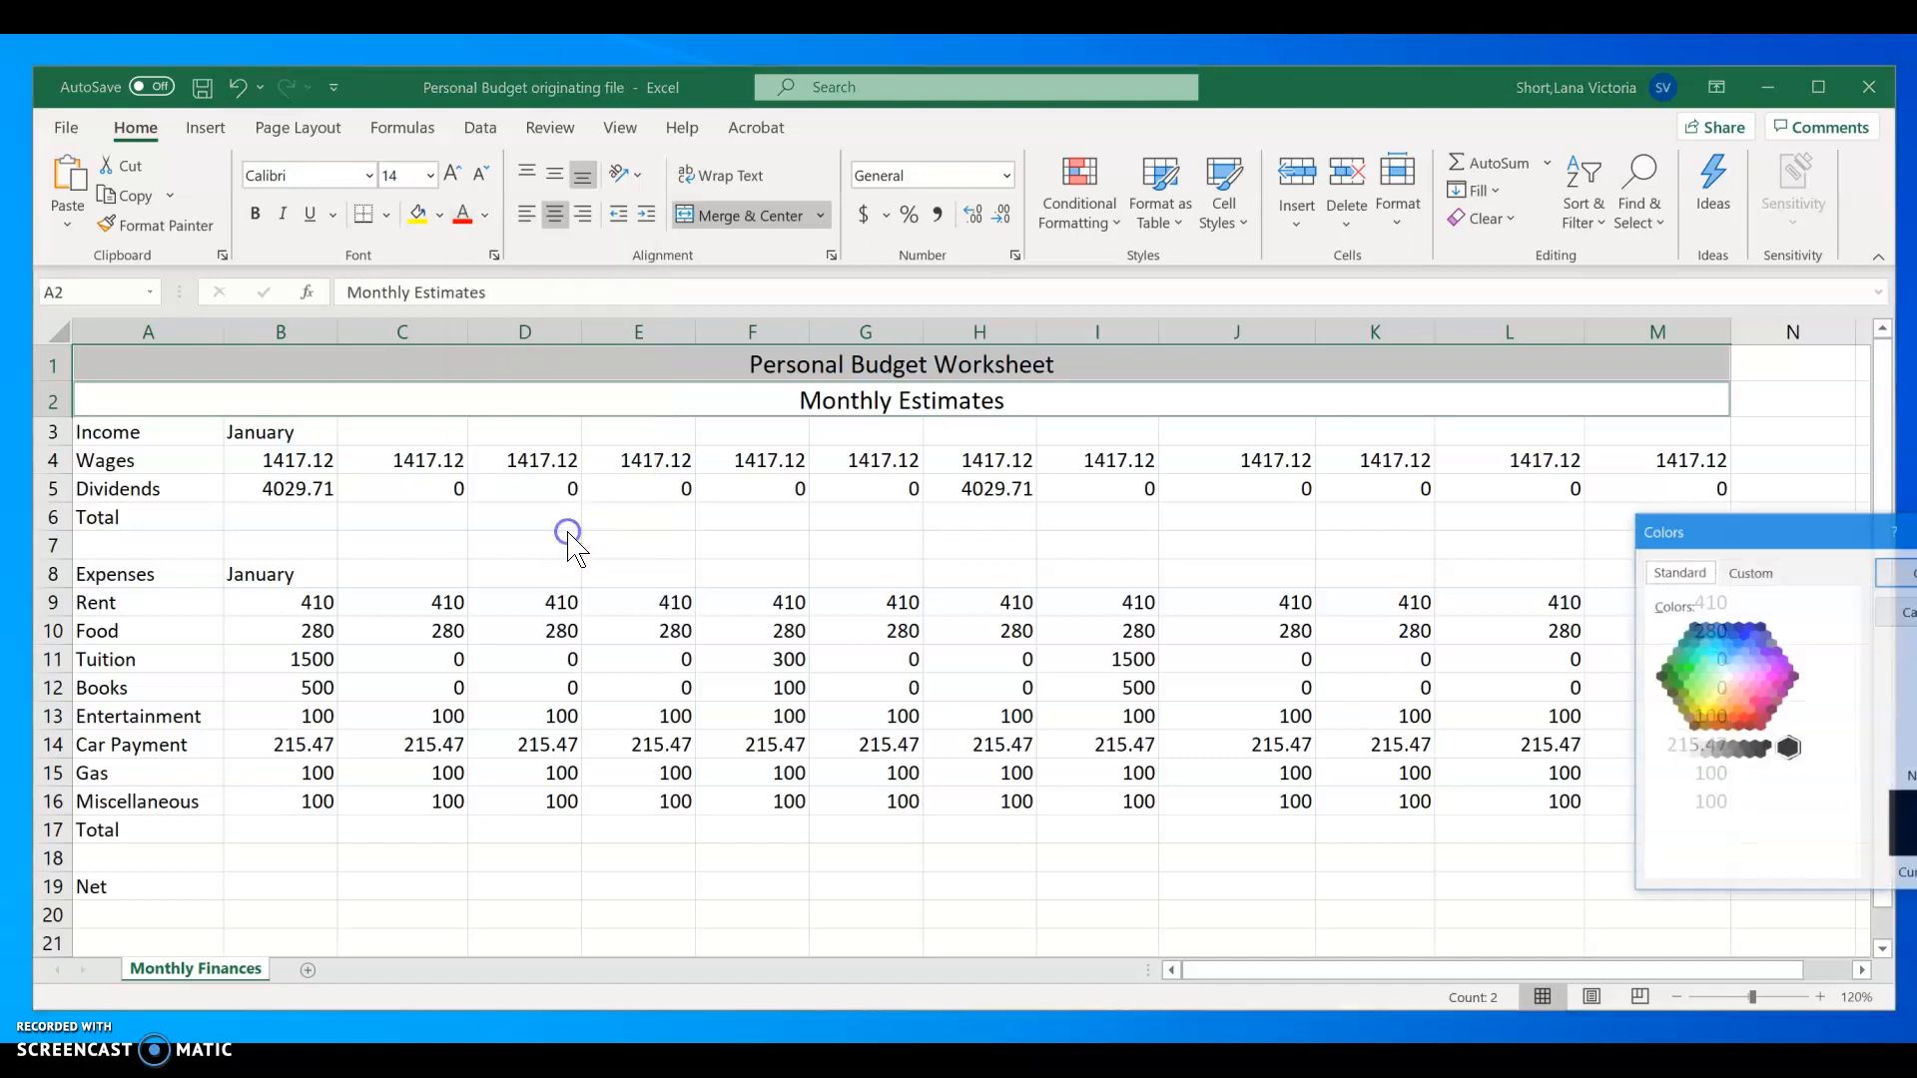
click(1751, 572)
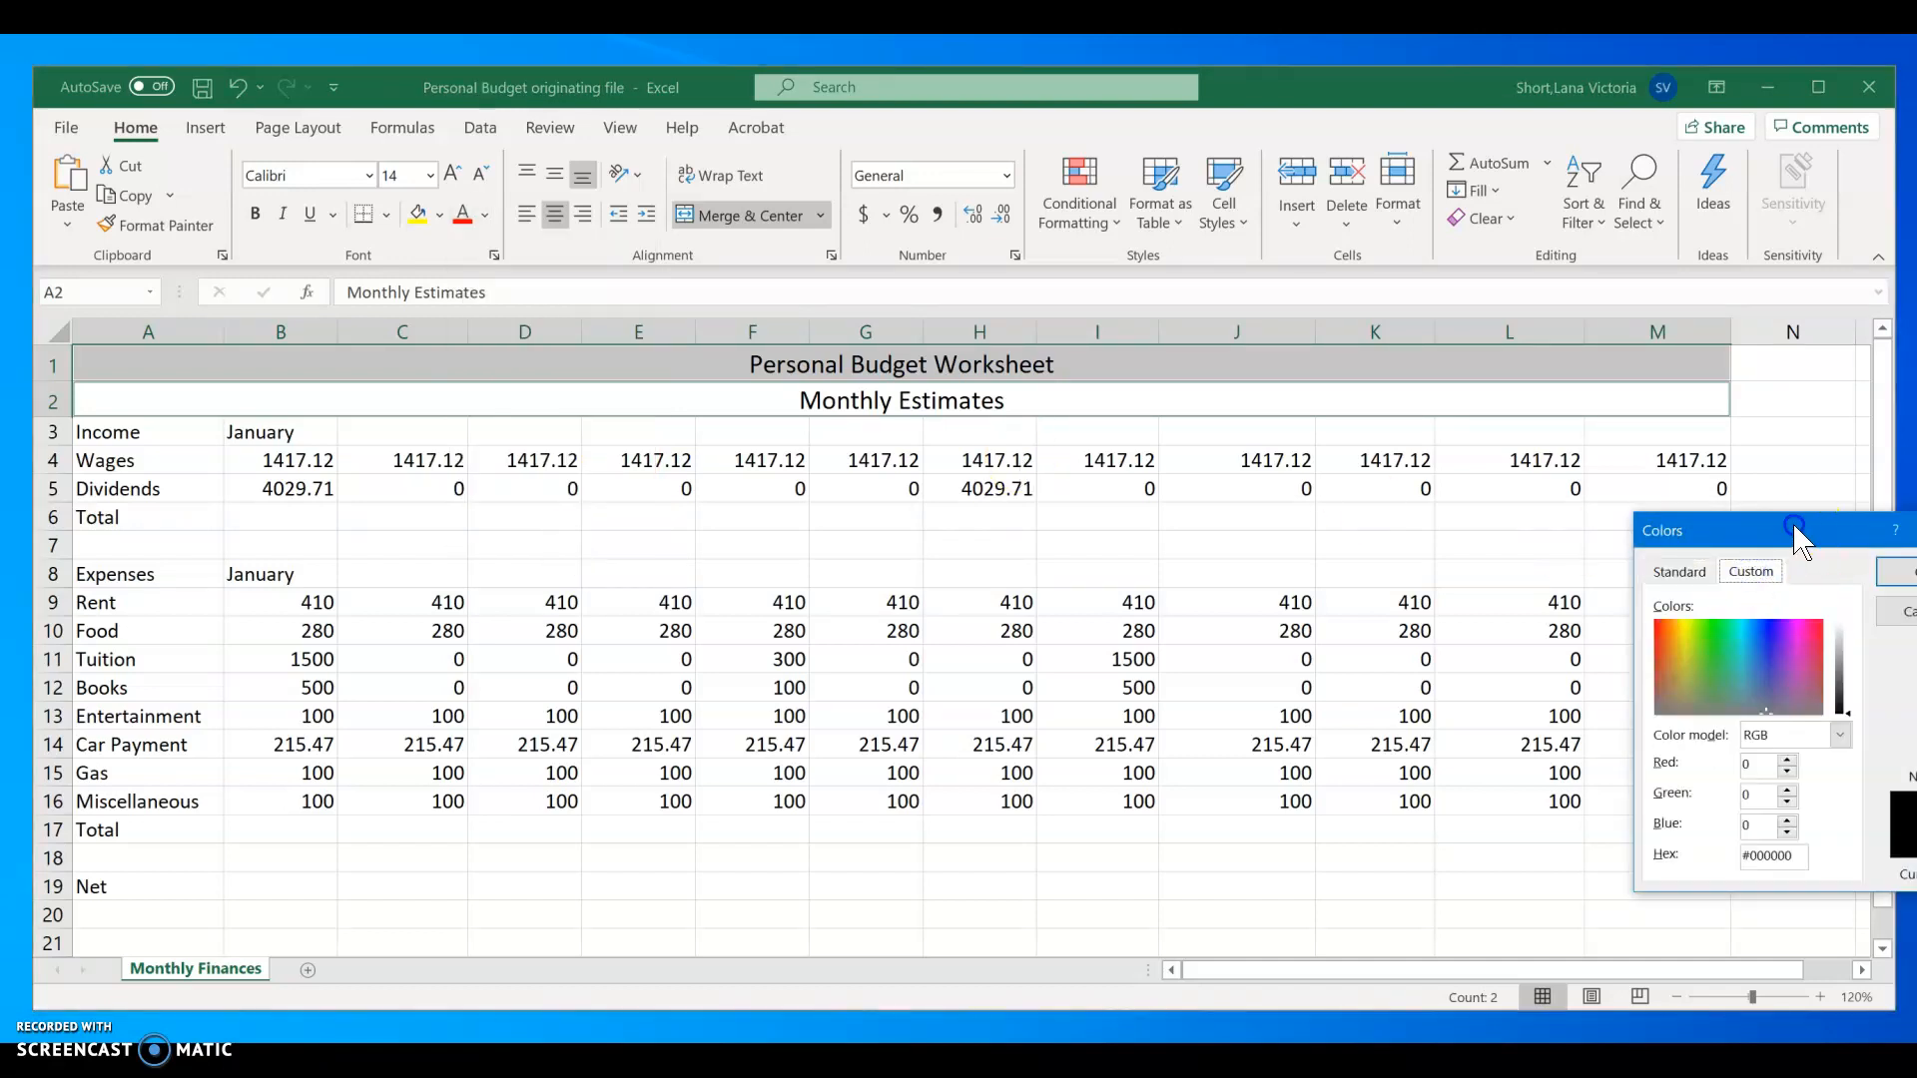
drag(1797, 530, 1424, 368)
click(1340, 531)
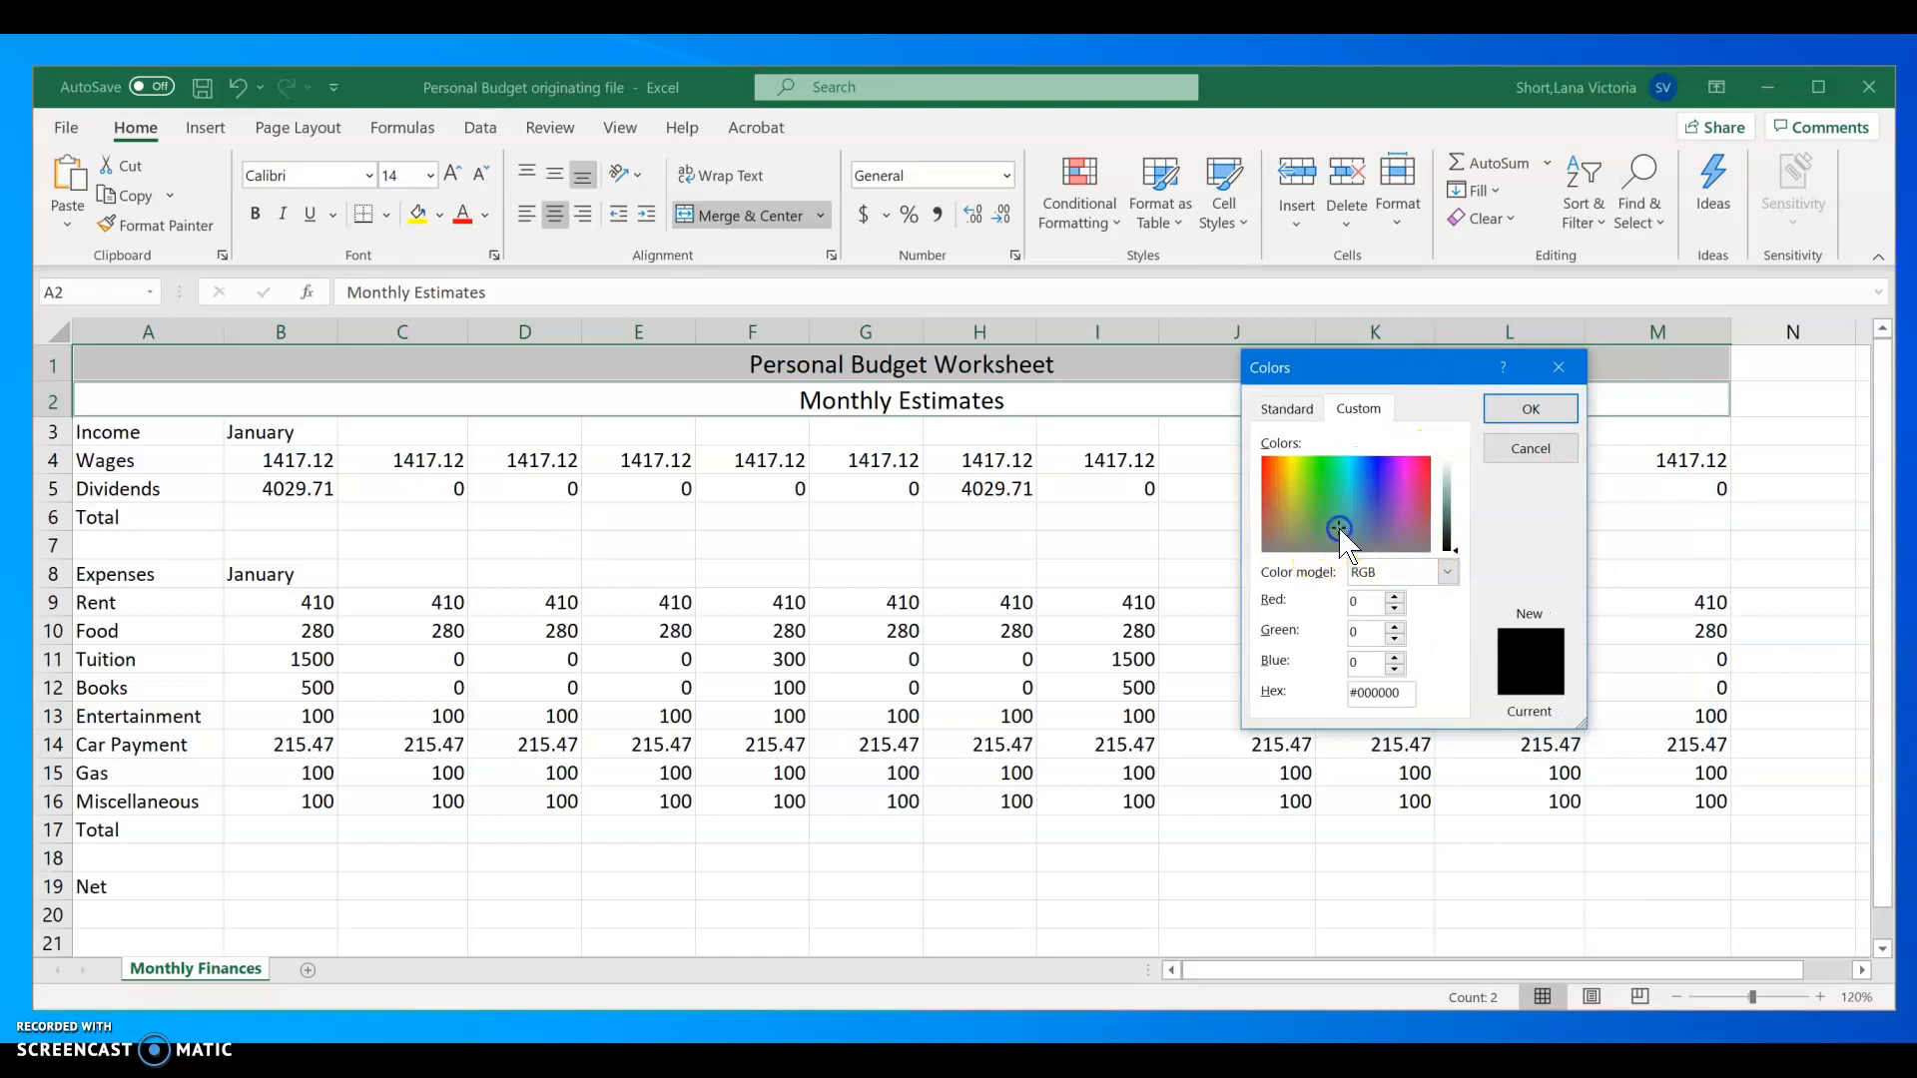
click(1336, 511)
click(1458, 548)
mouse_move(1458, 548)
mouse_down()
mouse_move(1458, 473)
mouse_move(1460, 536)
mouse_up()
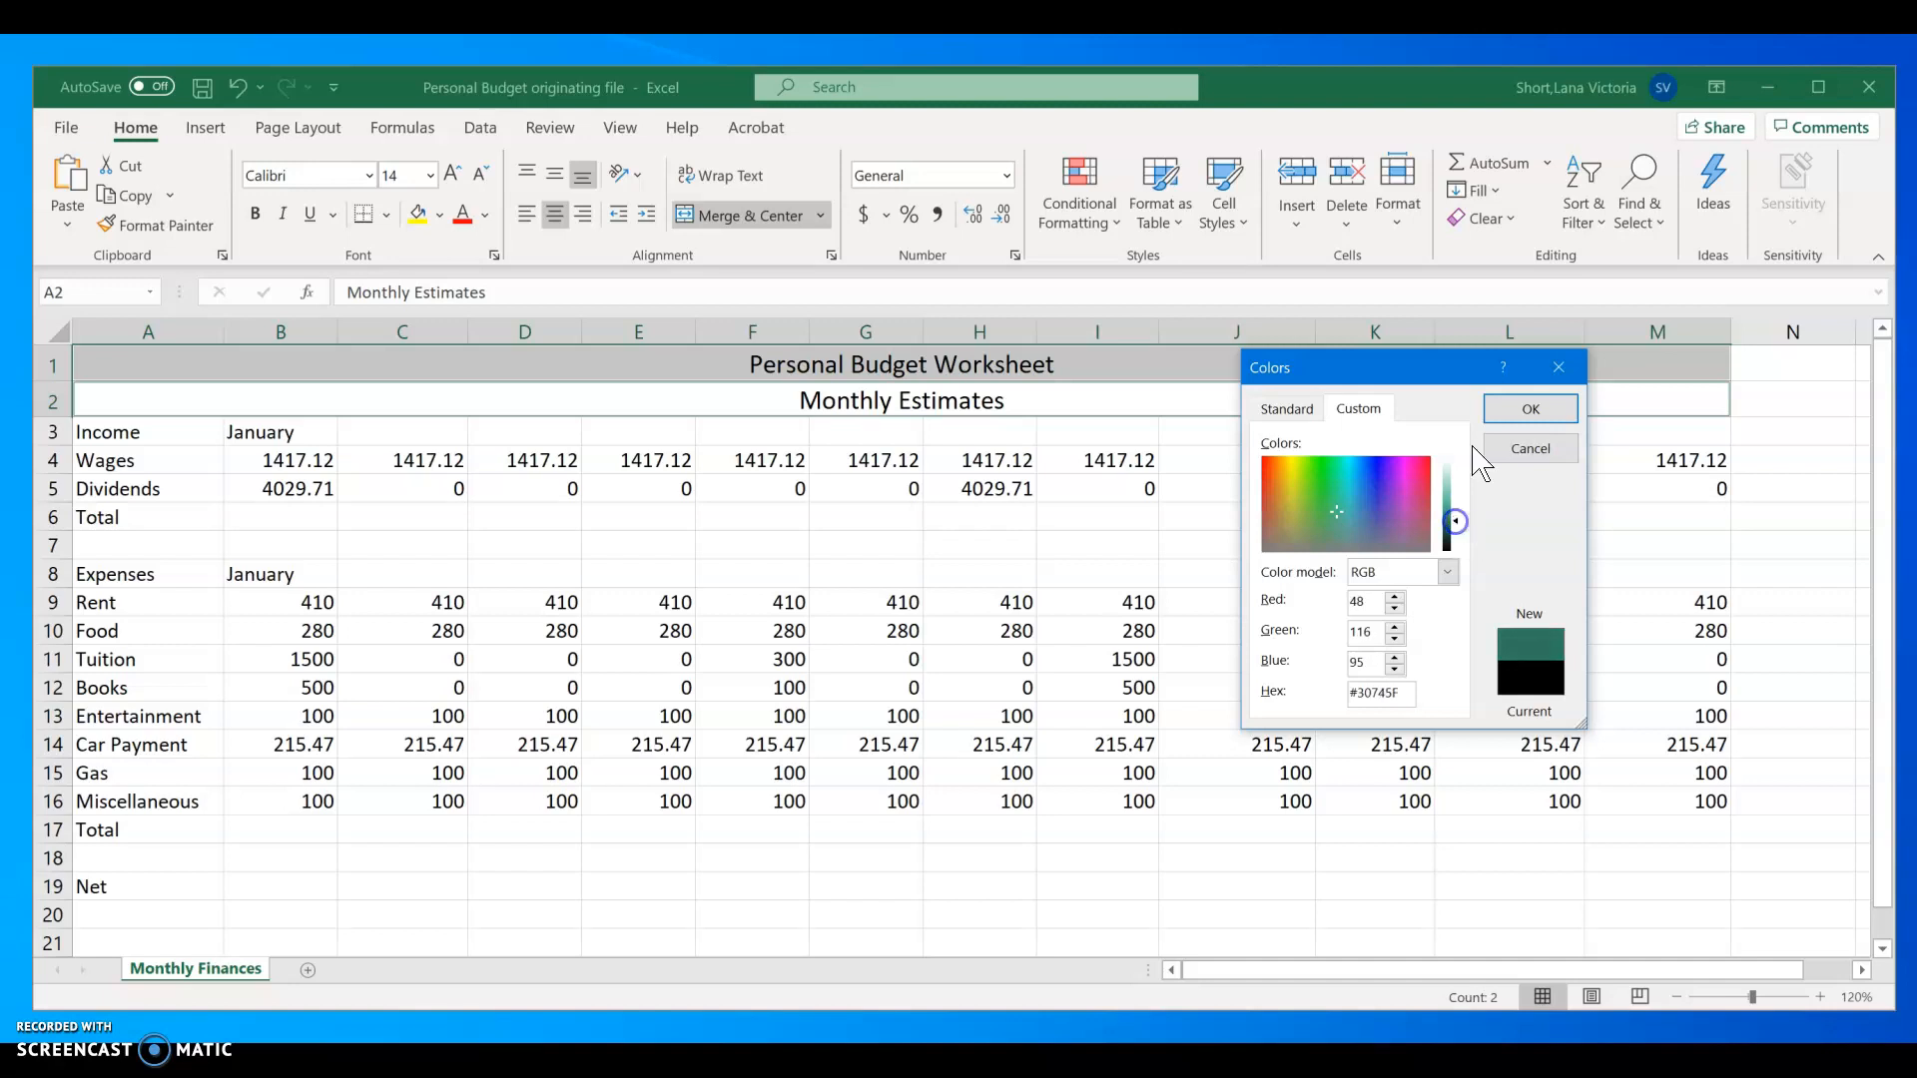
click(1527, 410)
click(956, 397)
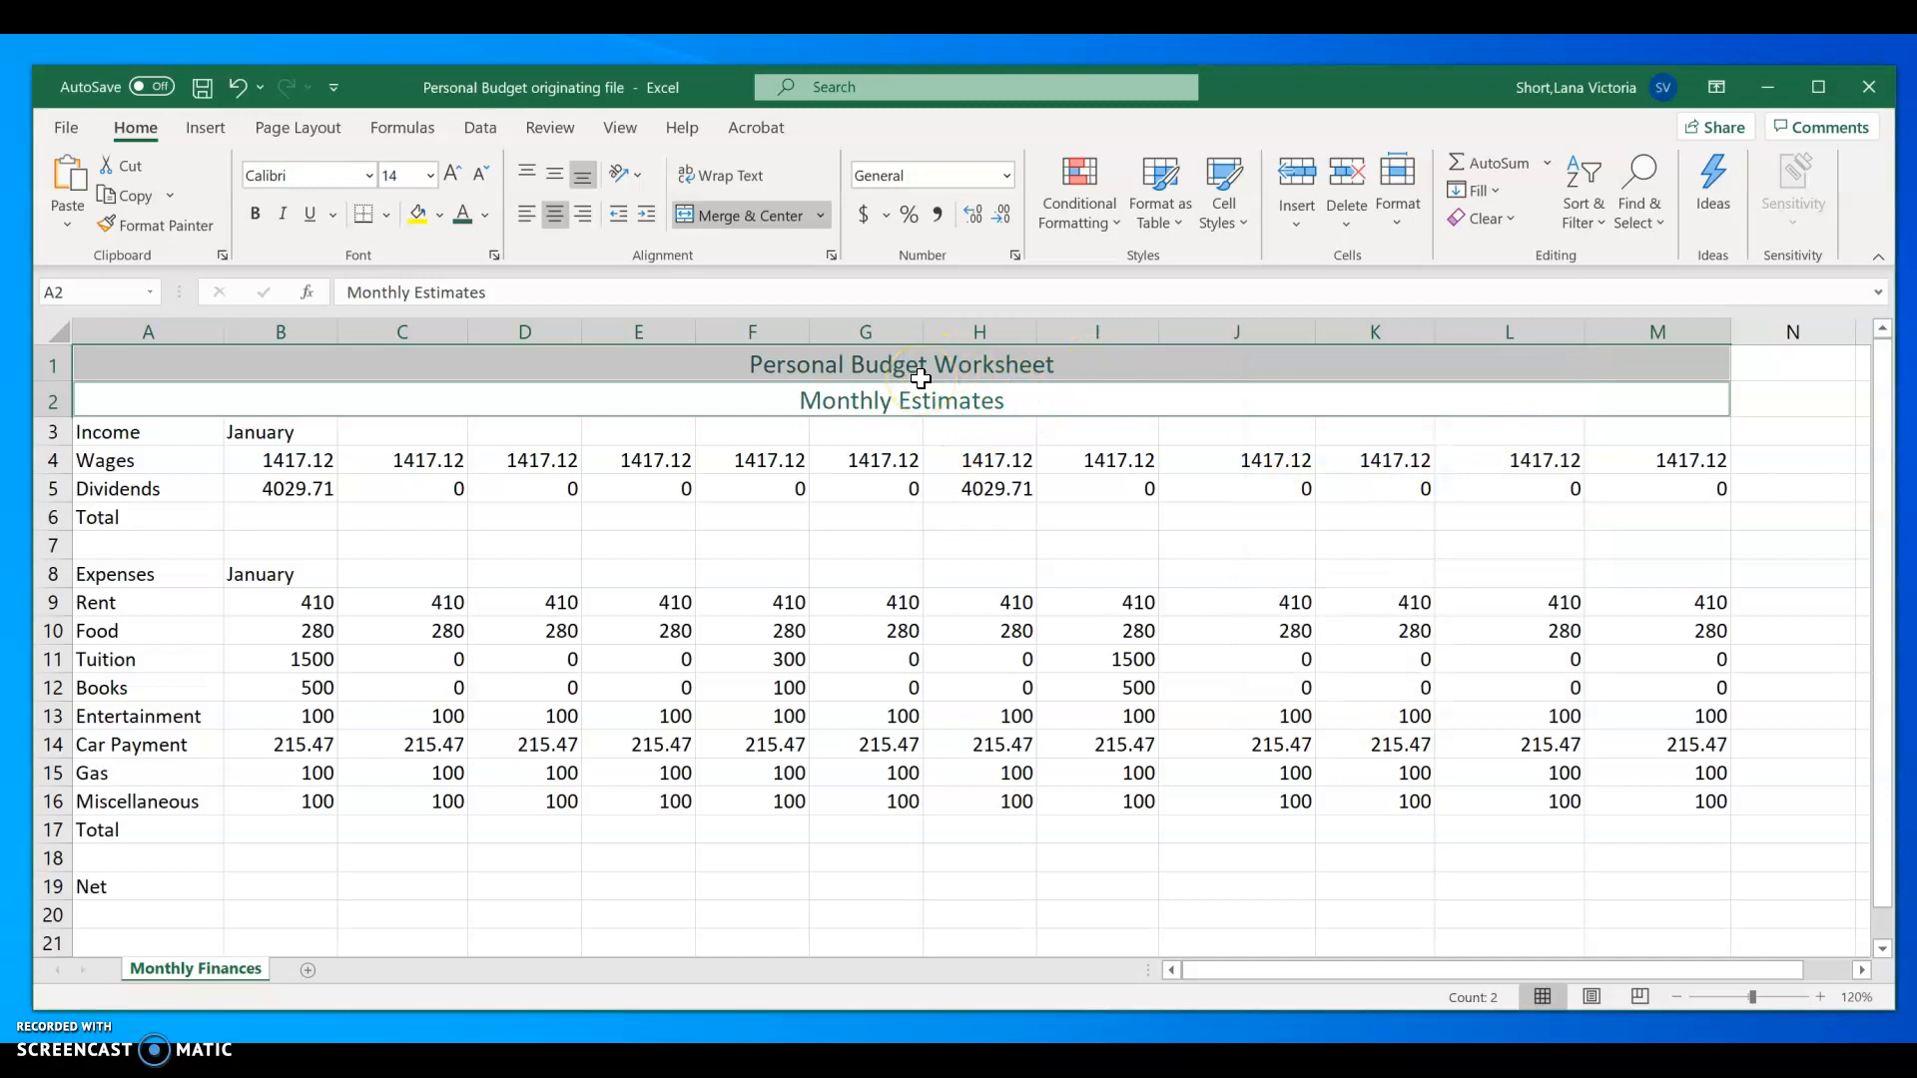
click(257, 209)
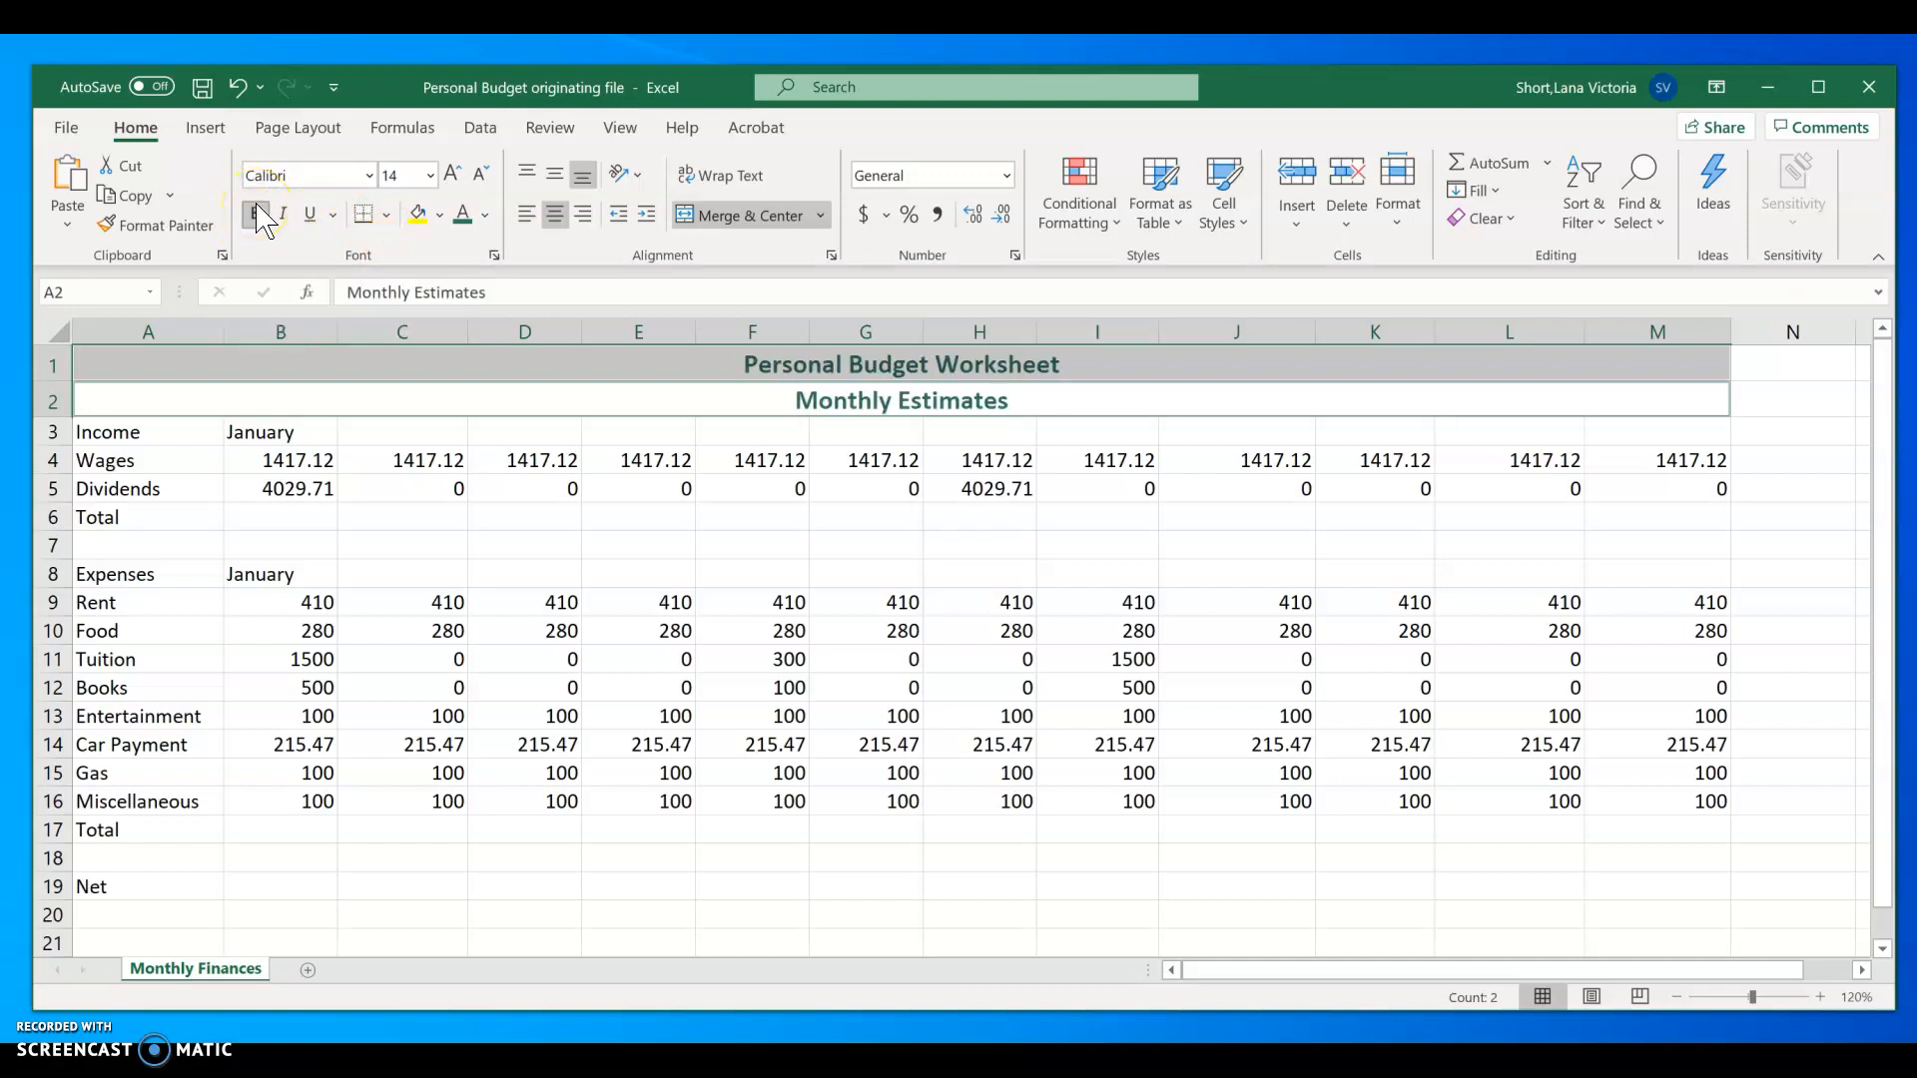
Step: Reduce the font size of the Monthly Estimates subtitle to 12
click(783, 431)
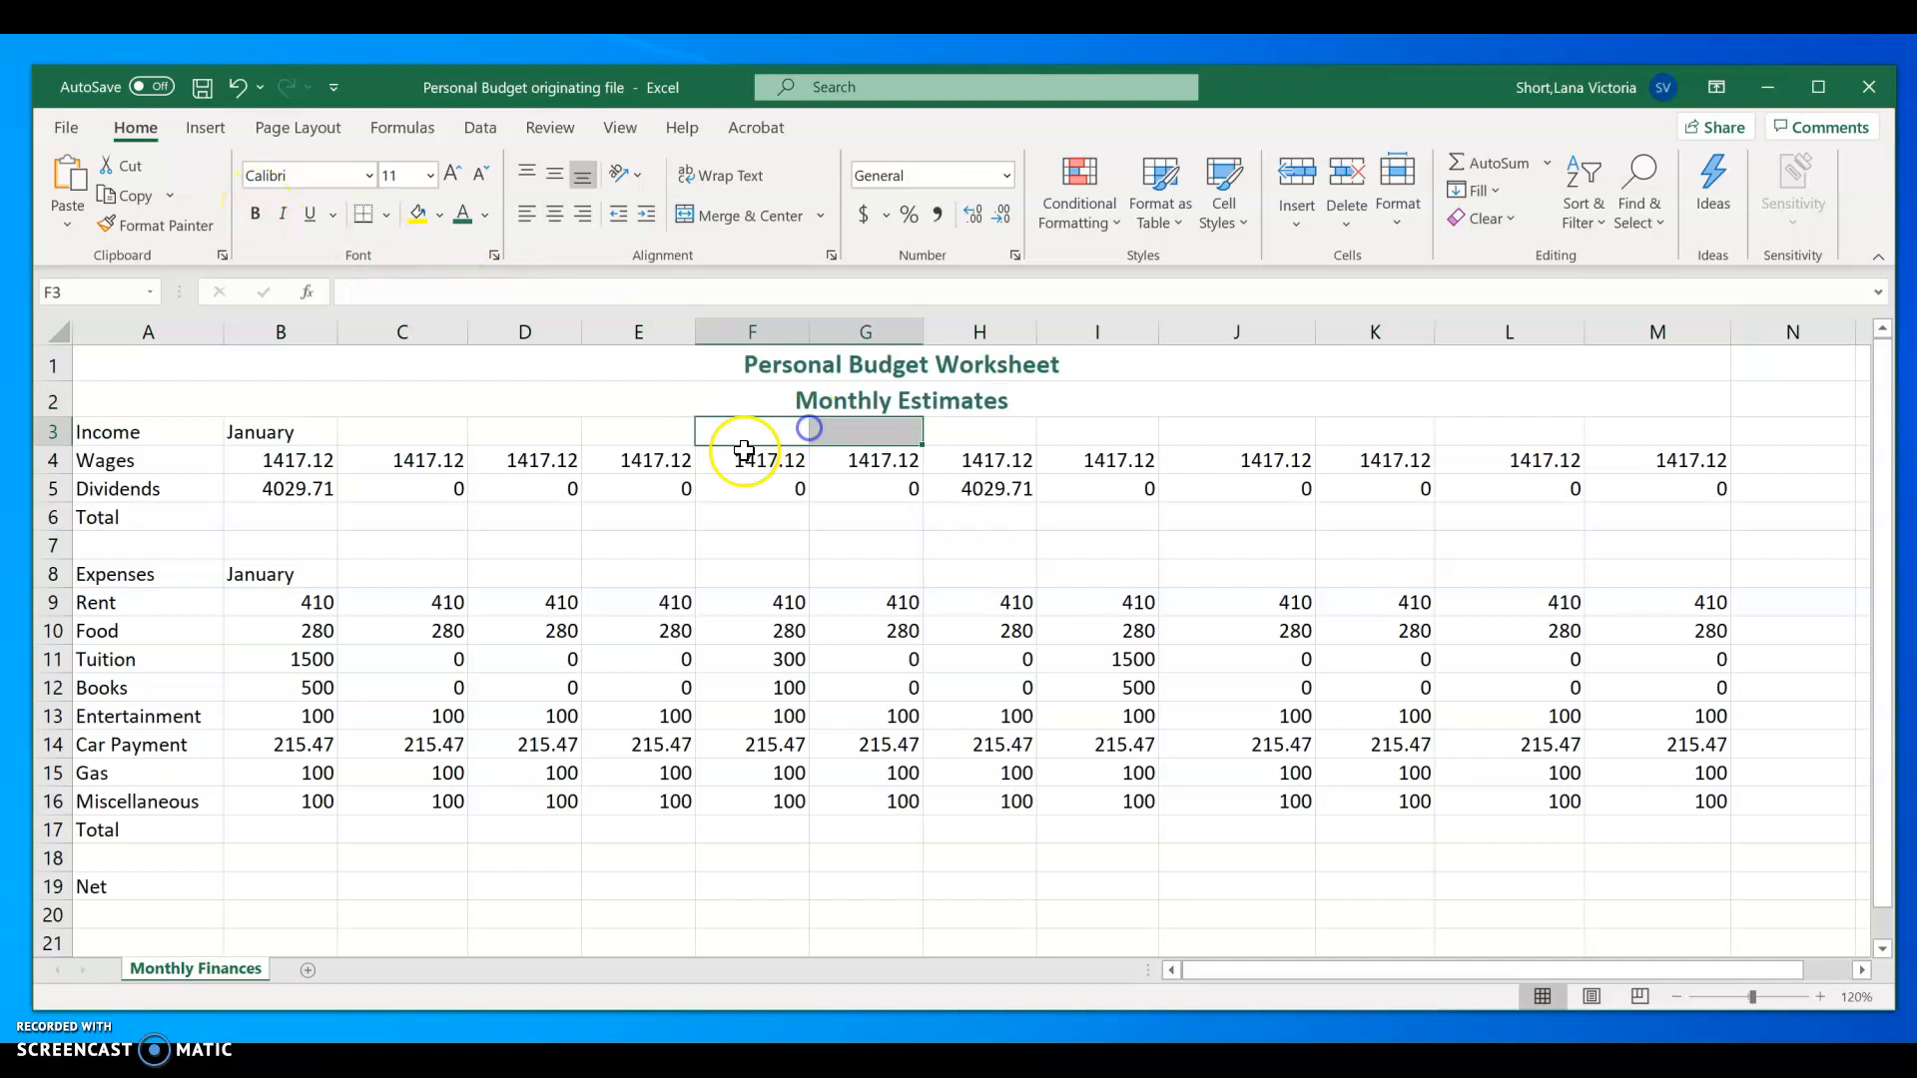
click(830, 397)
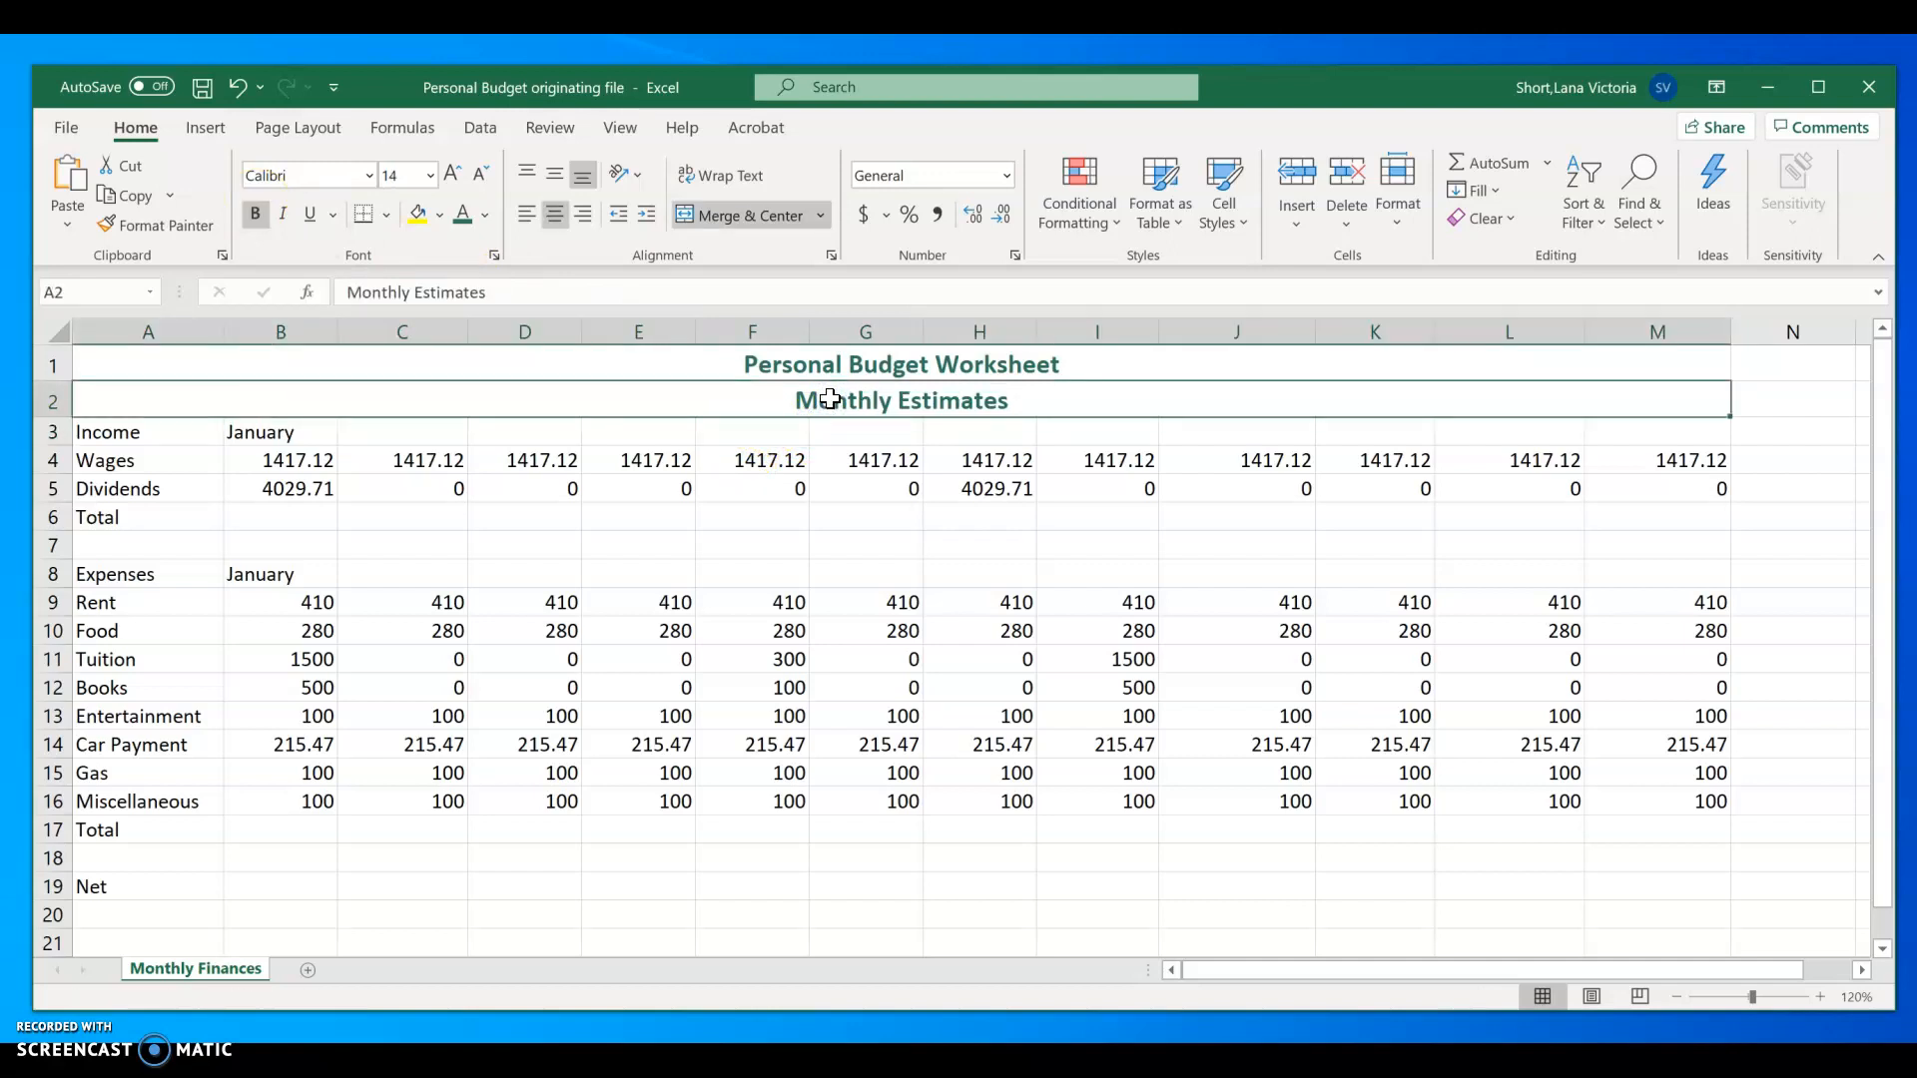
click(824, 399)
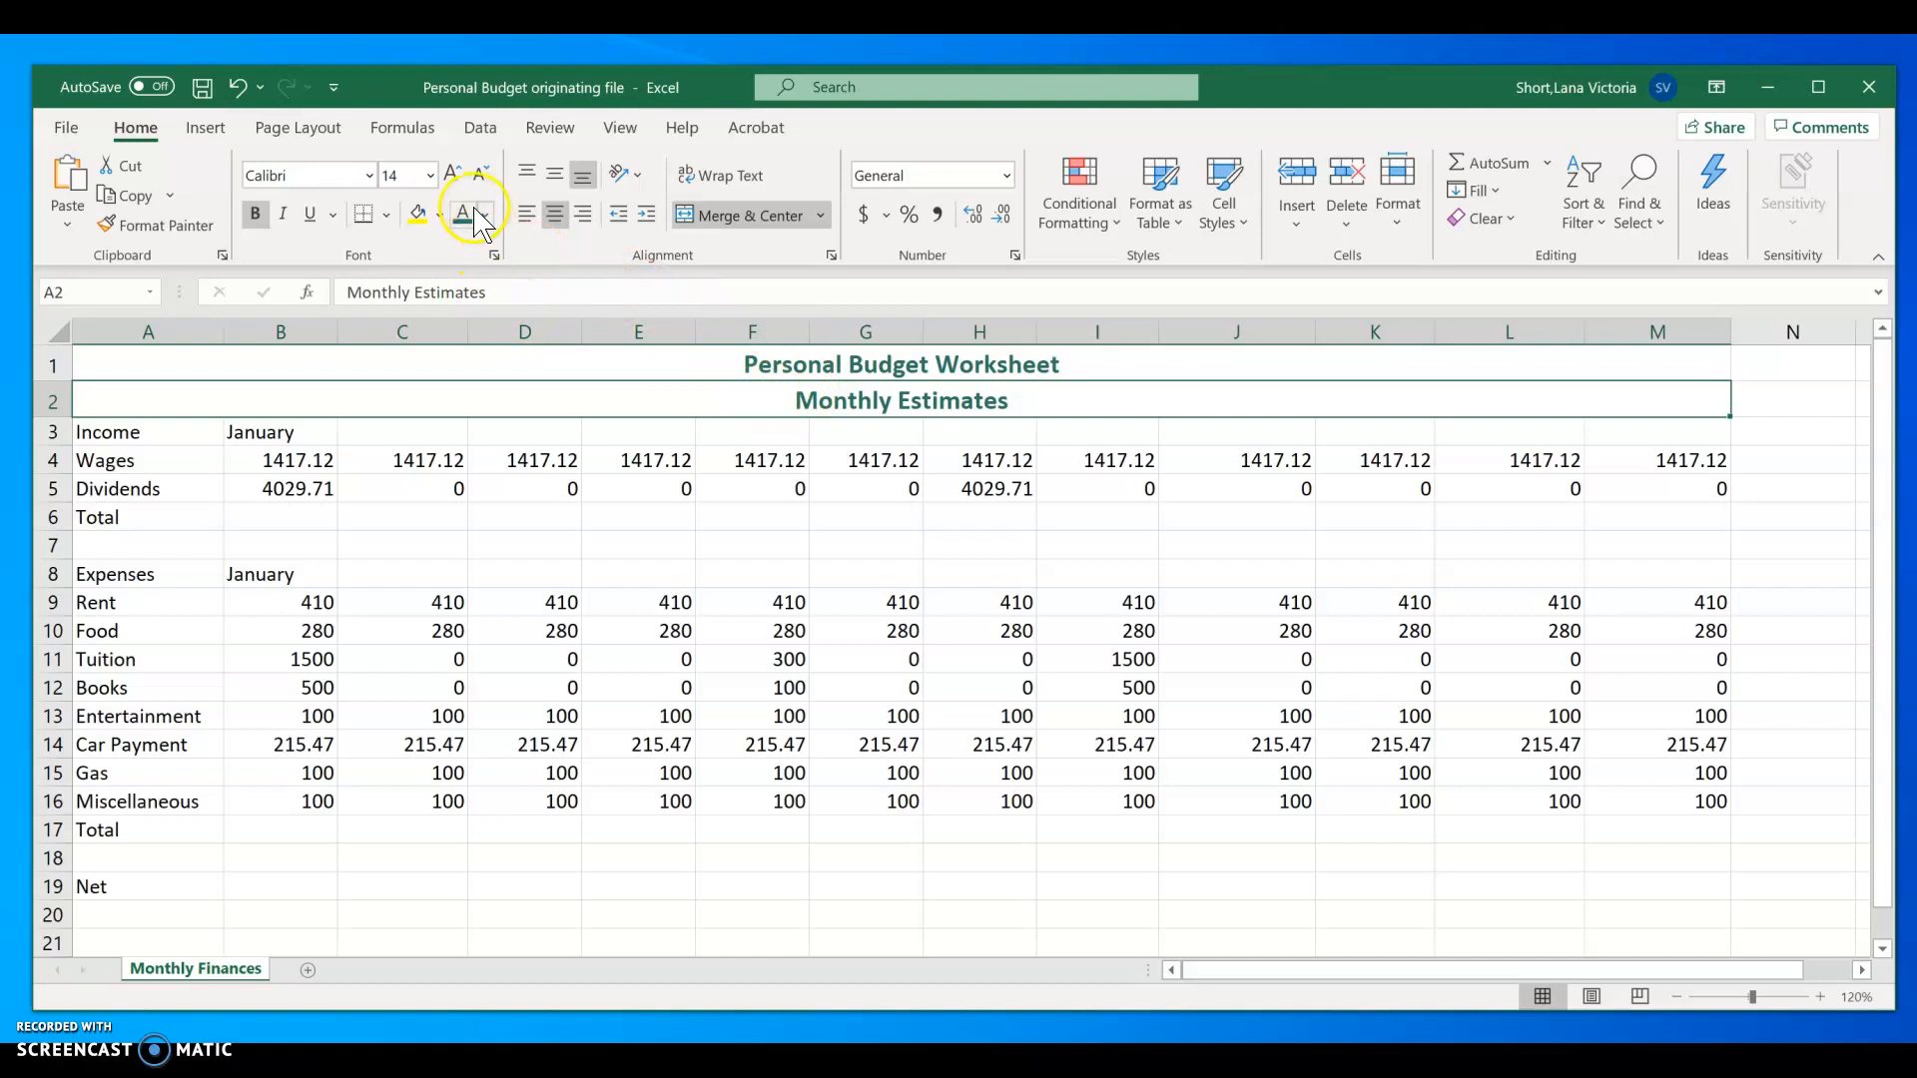
click(483, 176)
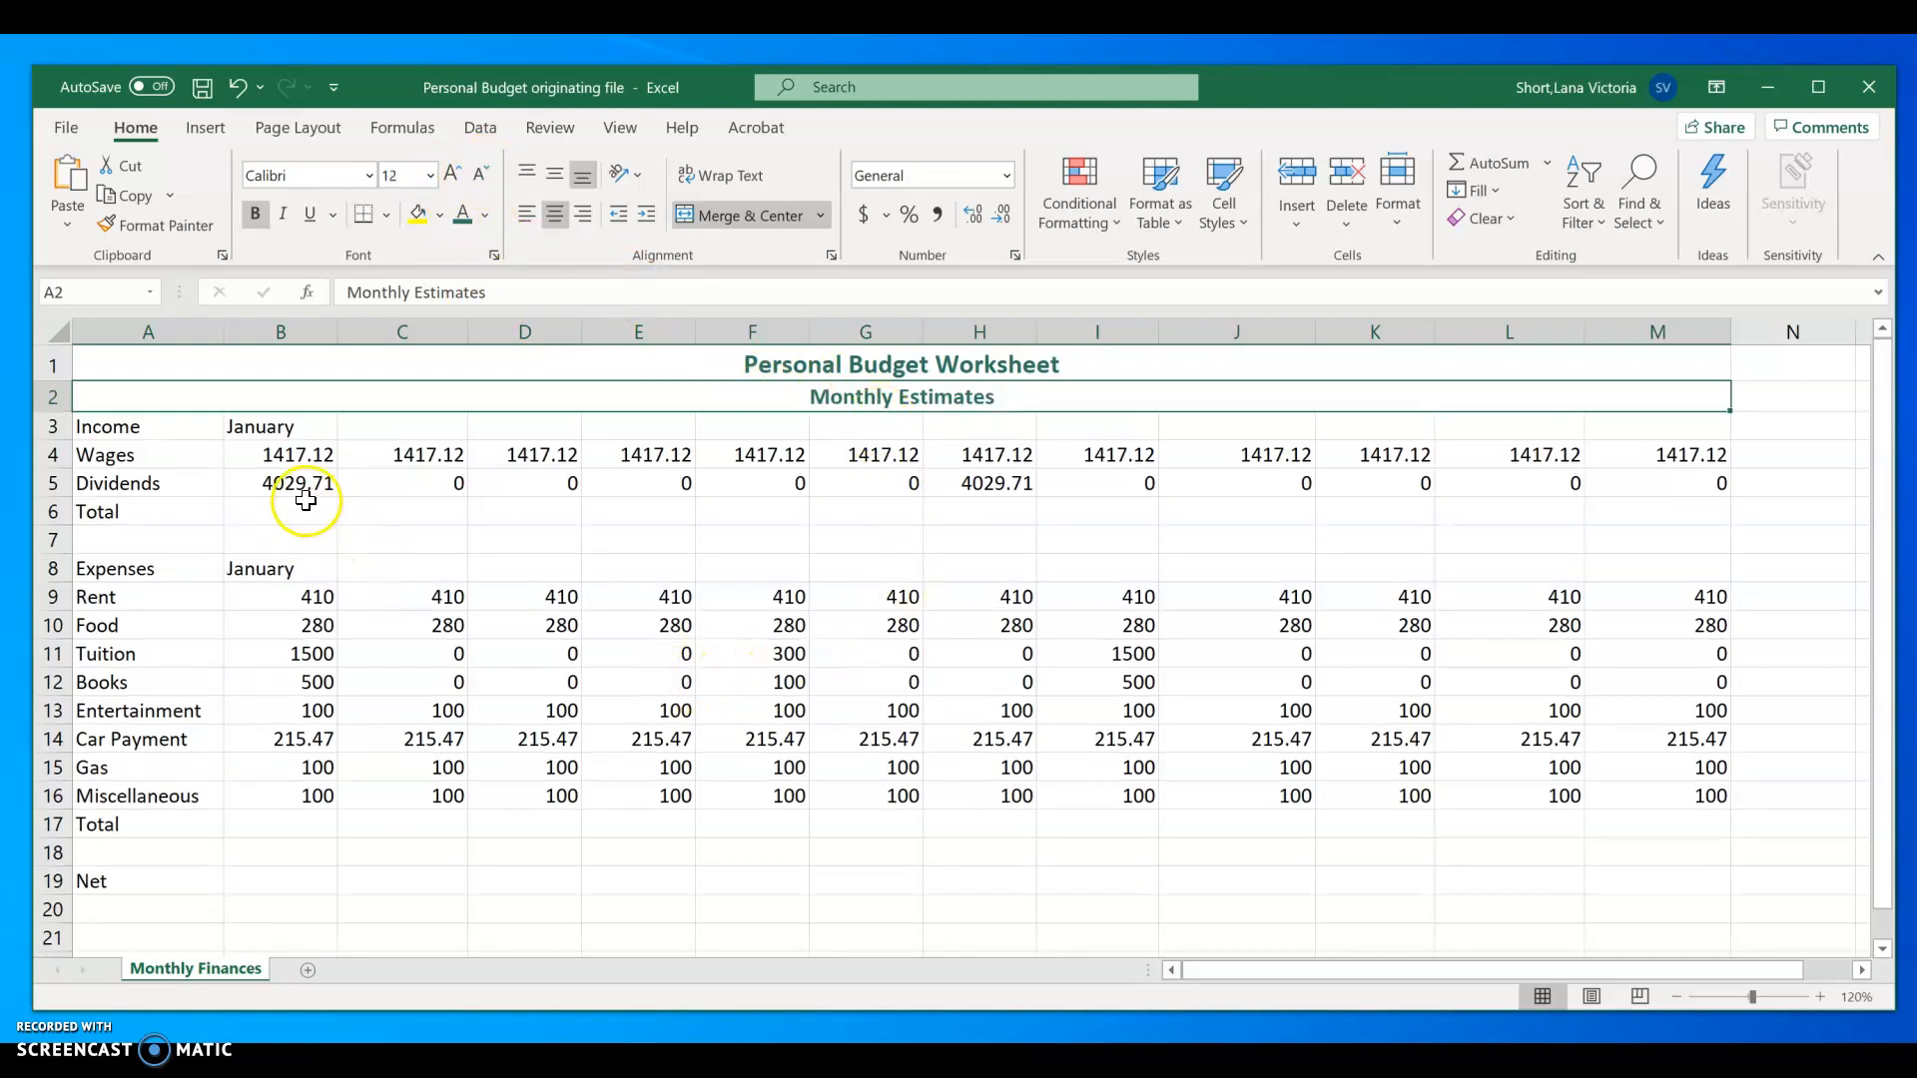
Step: Extend the January headings in the Income and Expenses rows through December, filling columns B to M
click(268, 430)
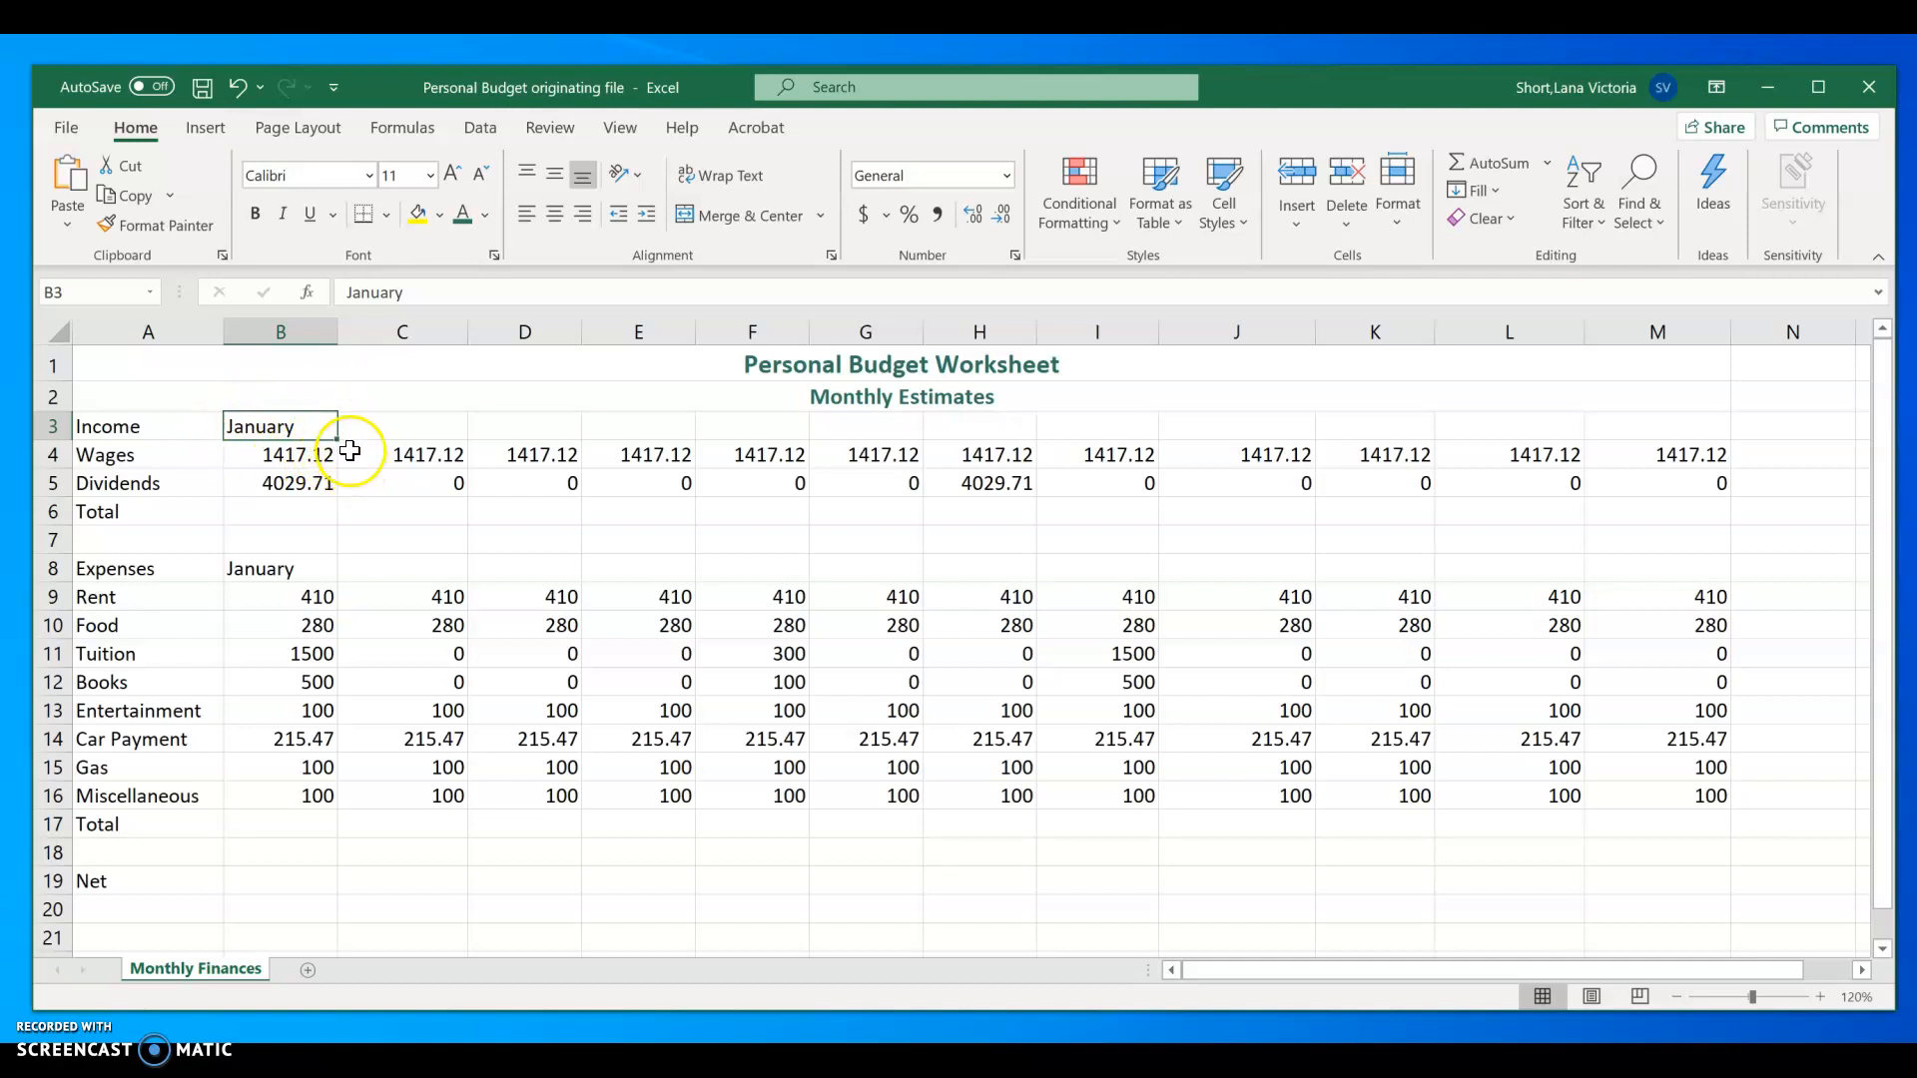
drag(335, 439, 1672, 431)
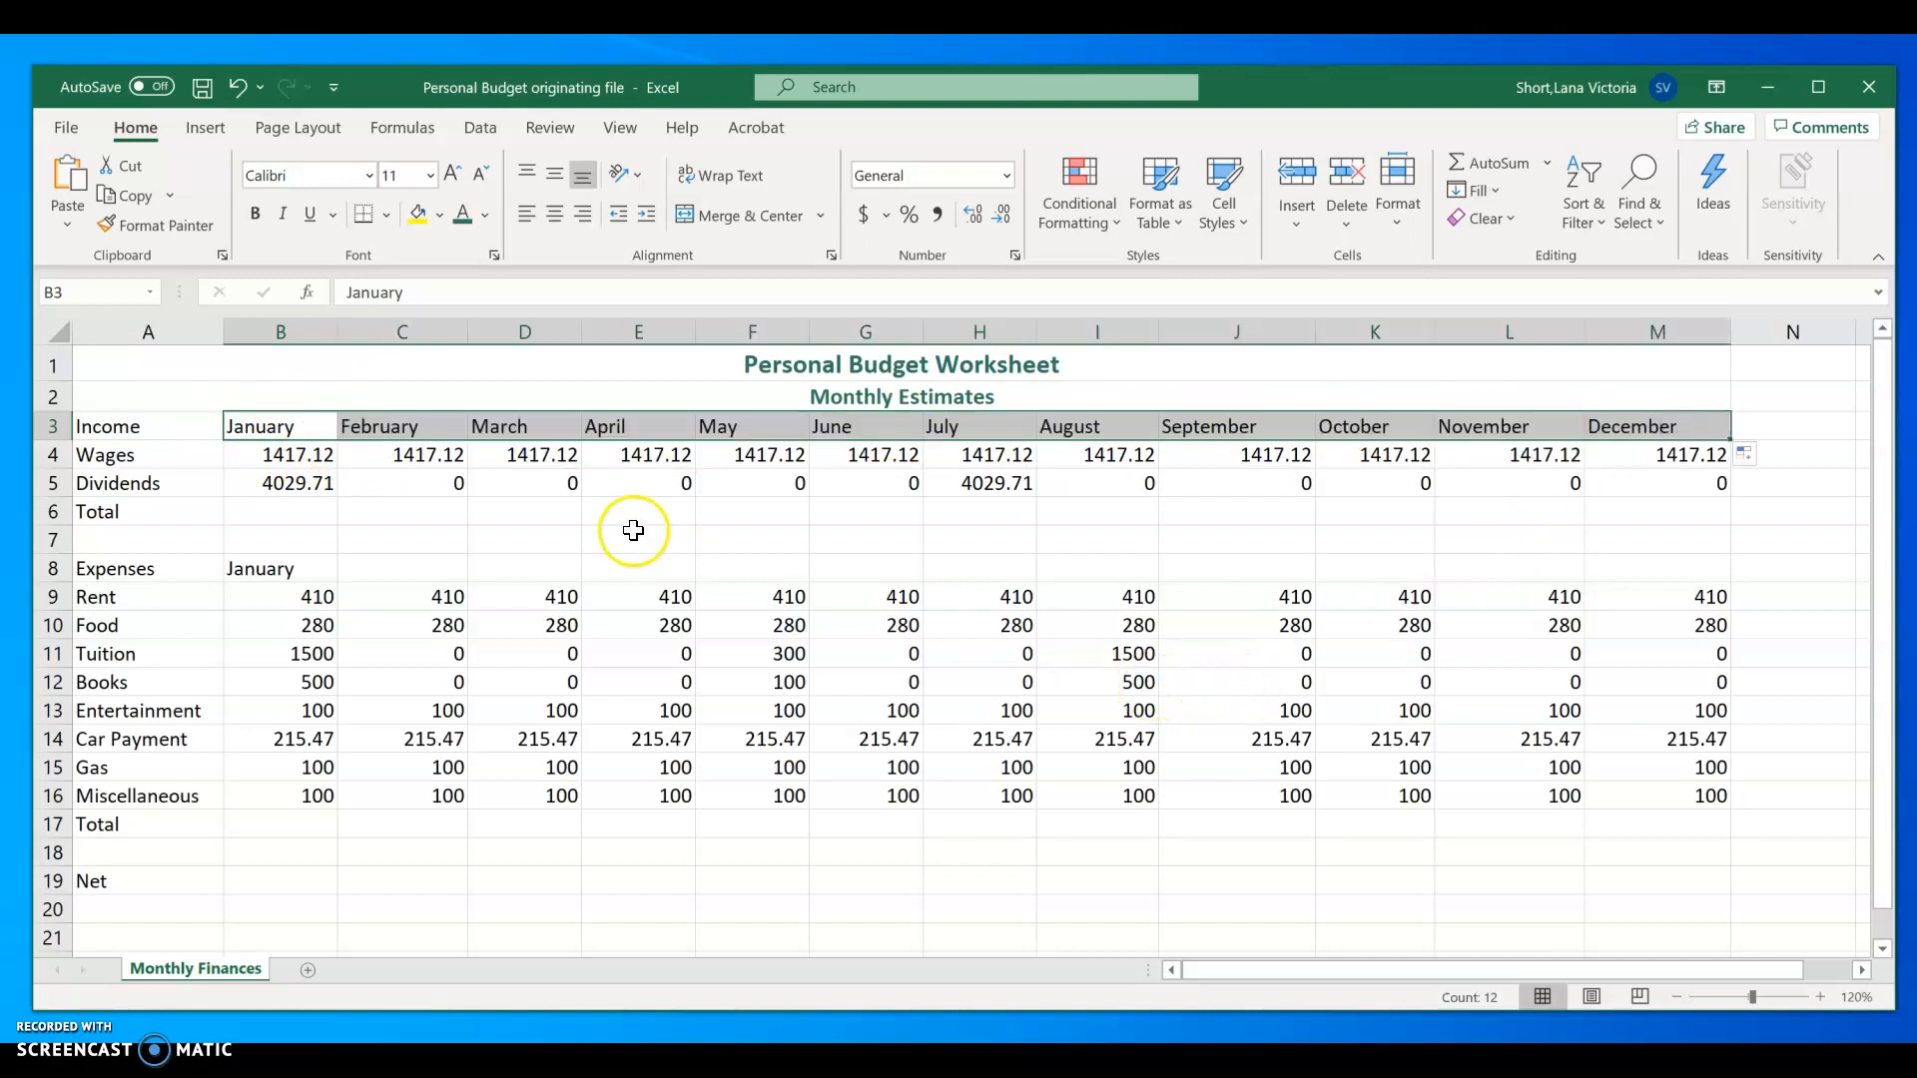
click(284, 571)
drag(338, 581, 1707, 537)
click(1311, 884)
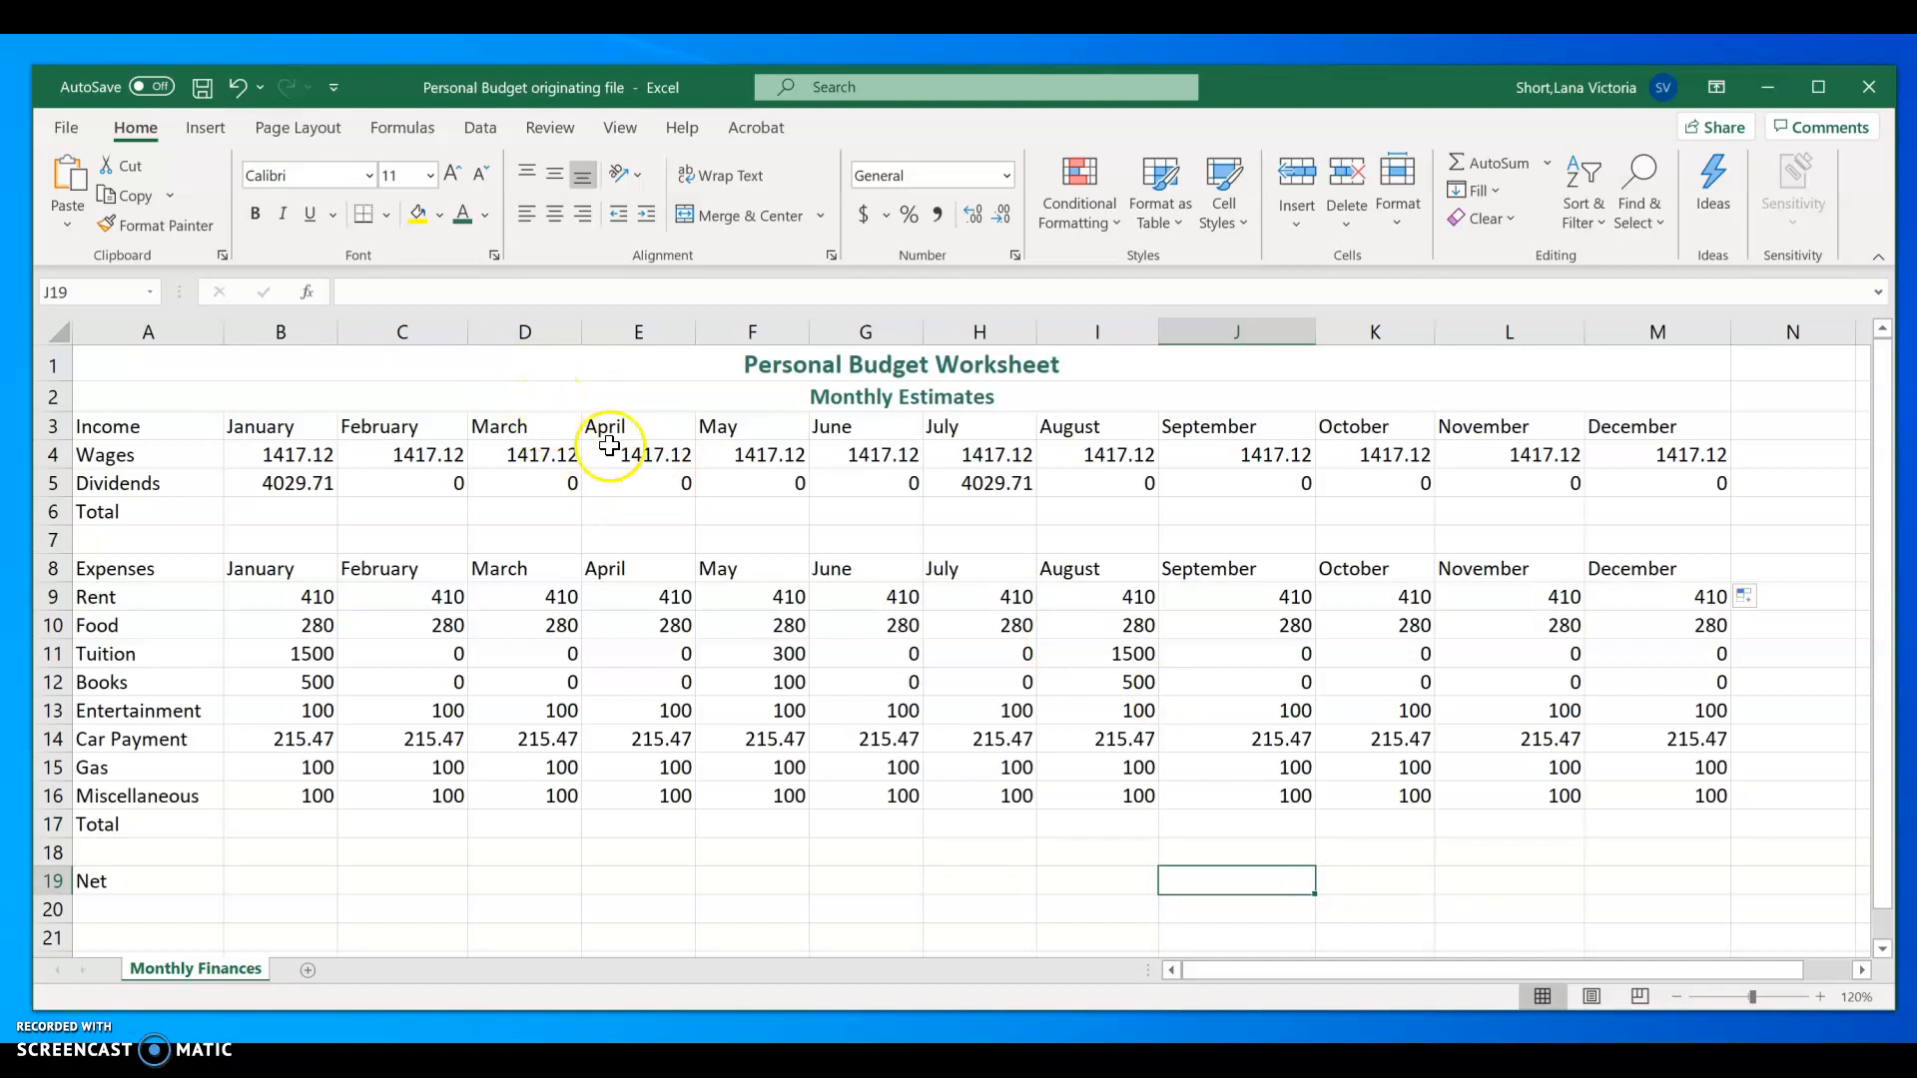
Step: Apply the same dark green font color and bold to the Income and Expenses header rows, A3:M3 and A8:M8
drag(112, 431, 1633, 440)
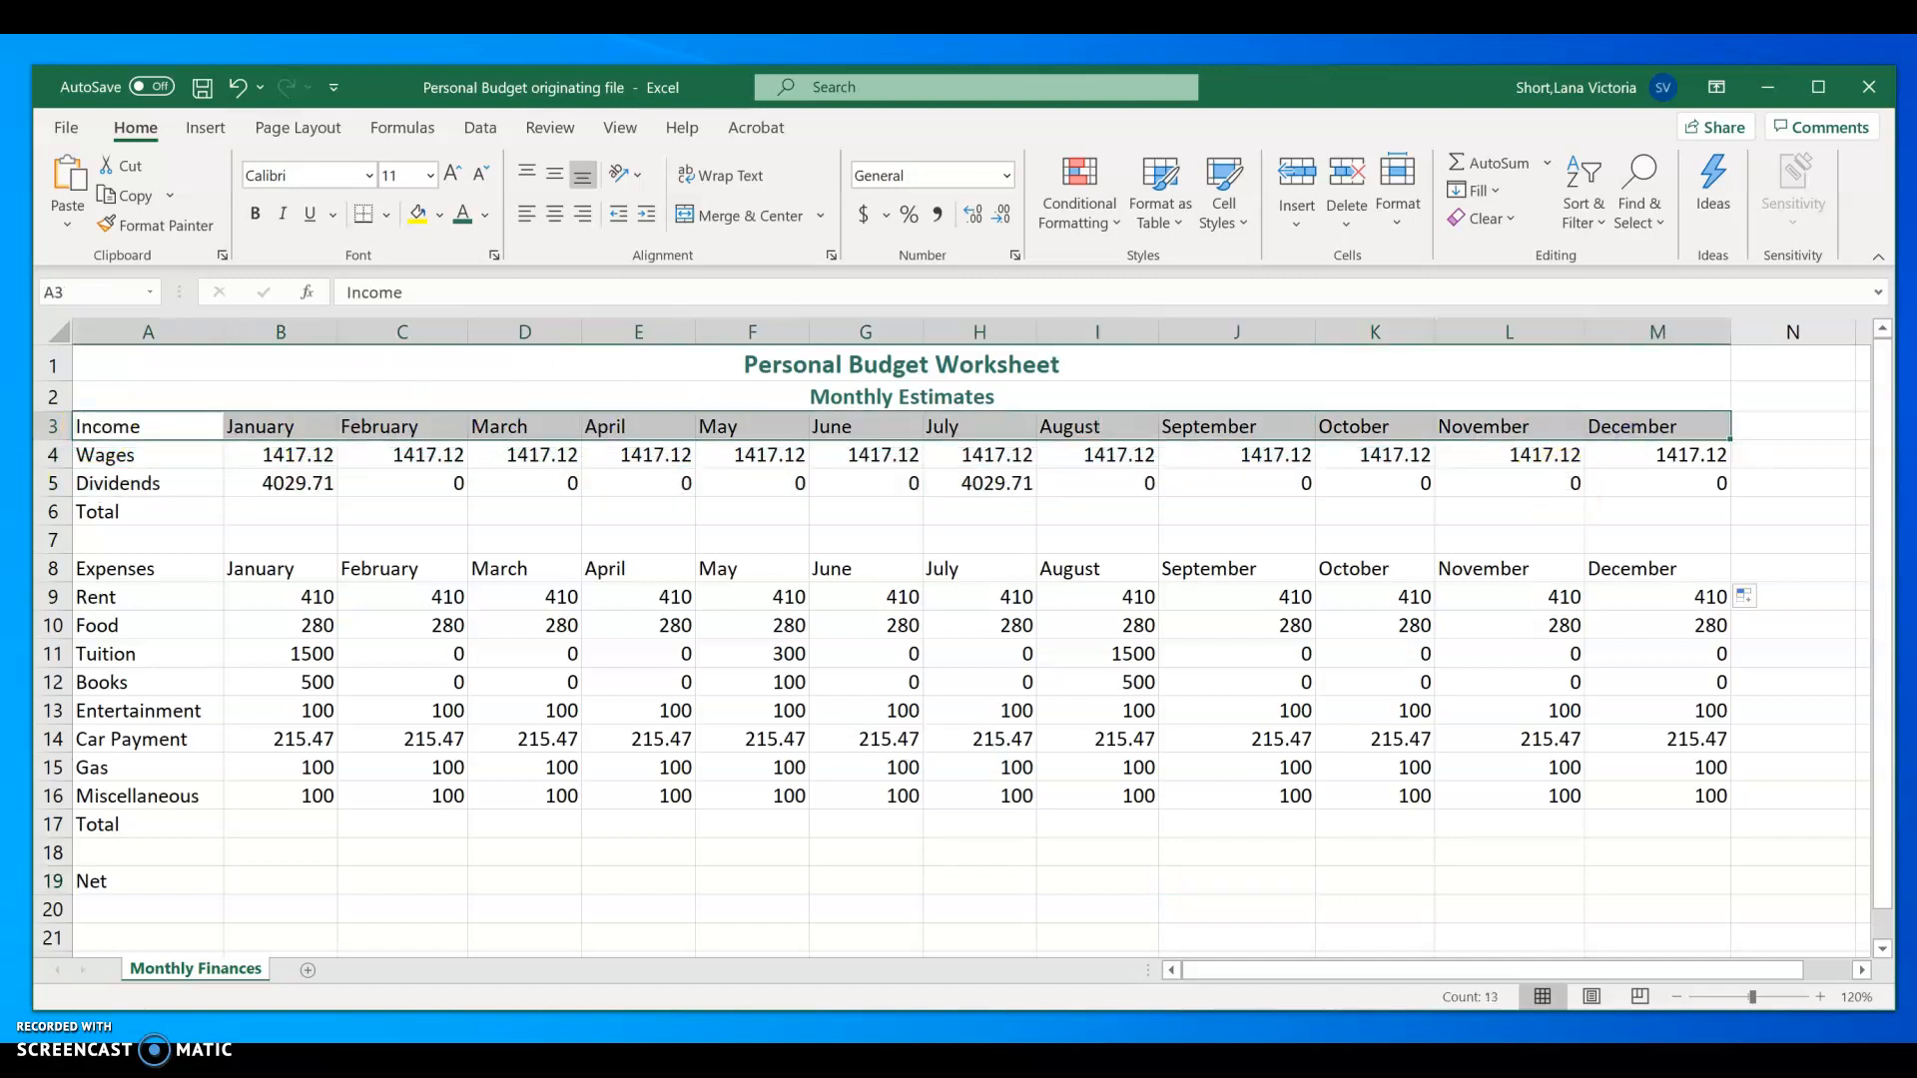
ctrl+click(216, 574)
drag(532, 576, 1687, 568)
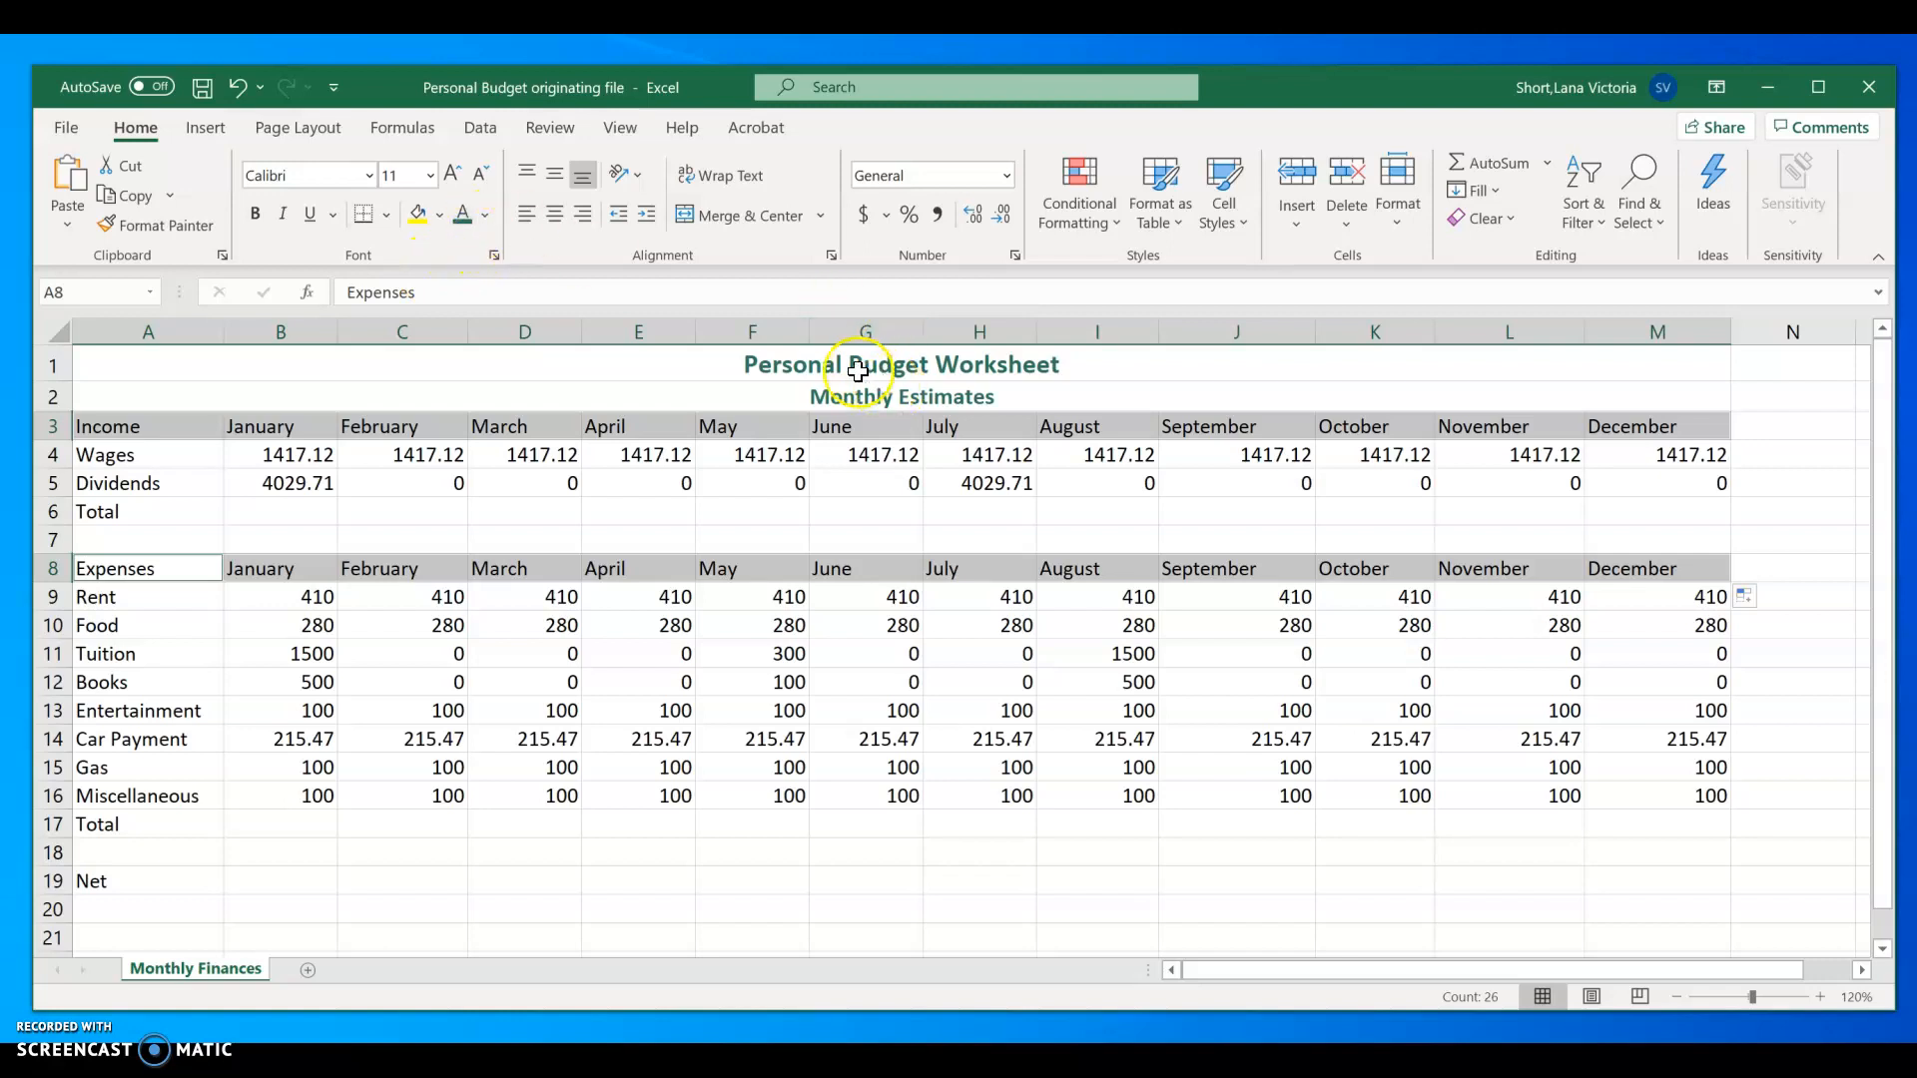
click(463, 222)
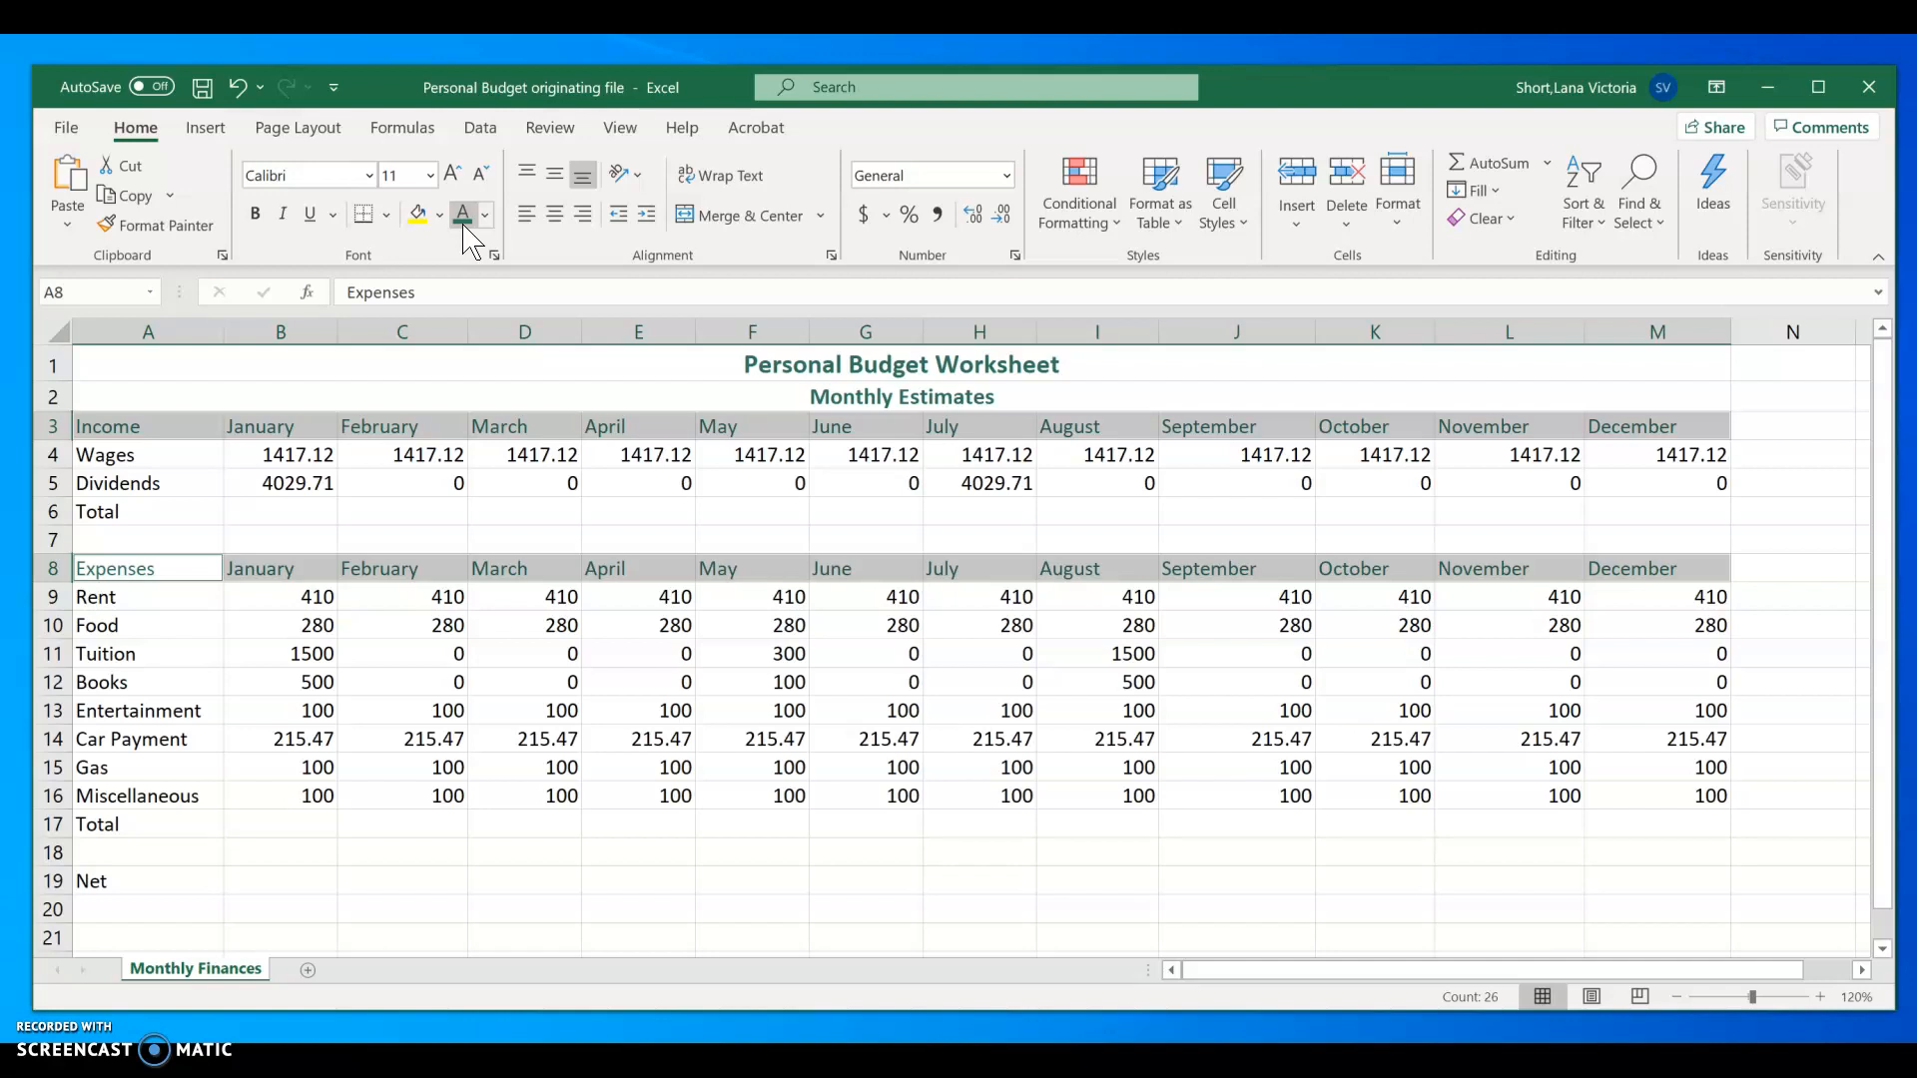
key(ctrl+b)
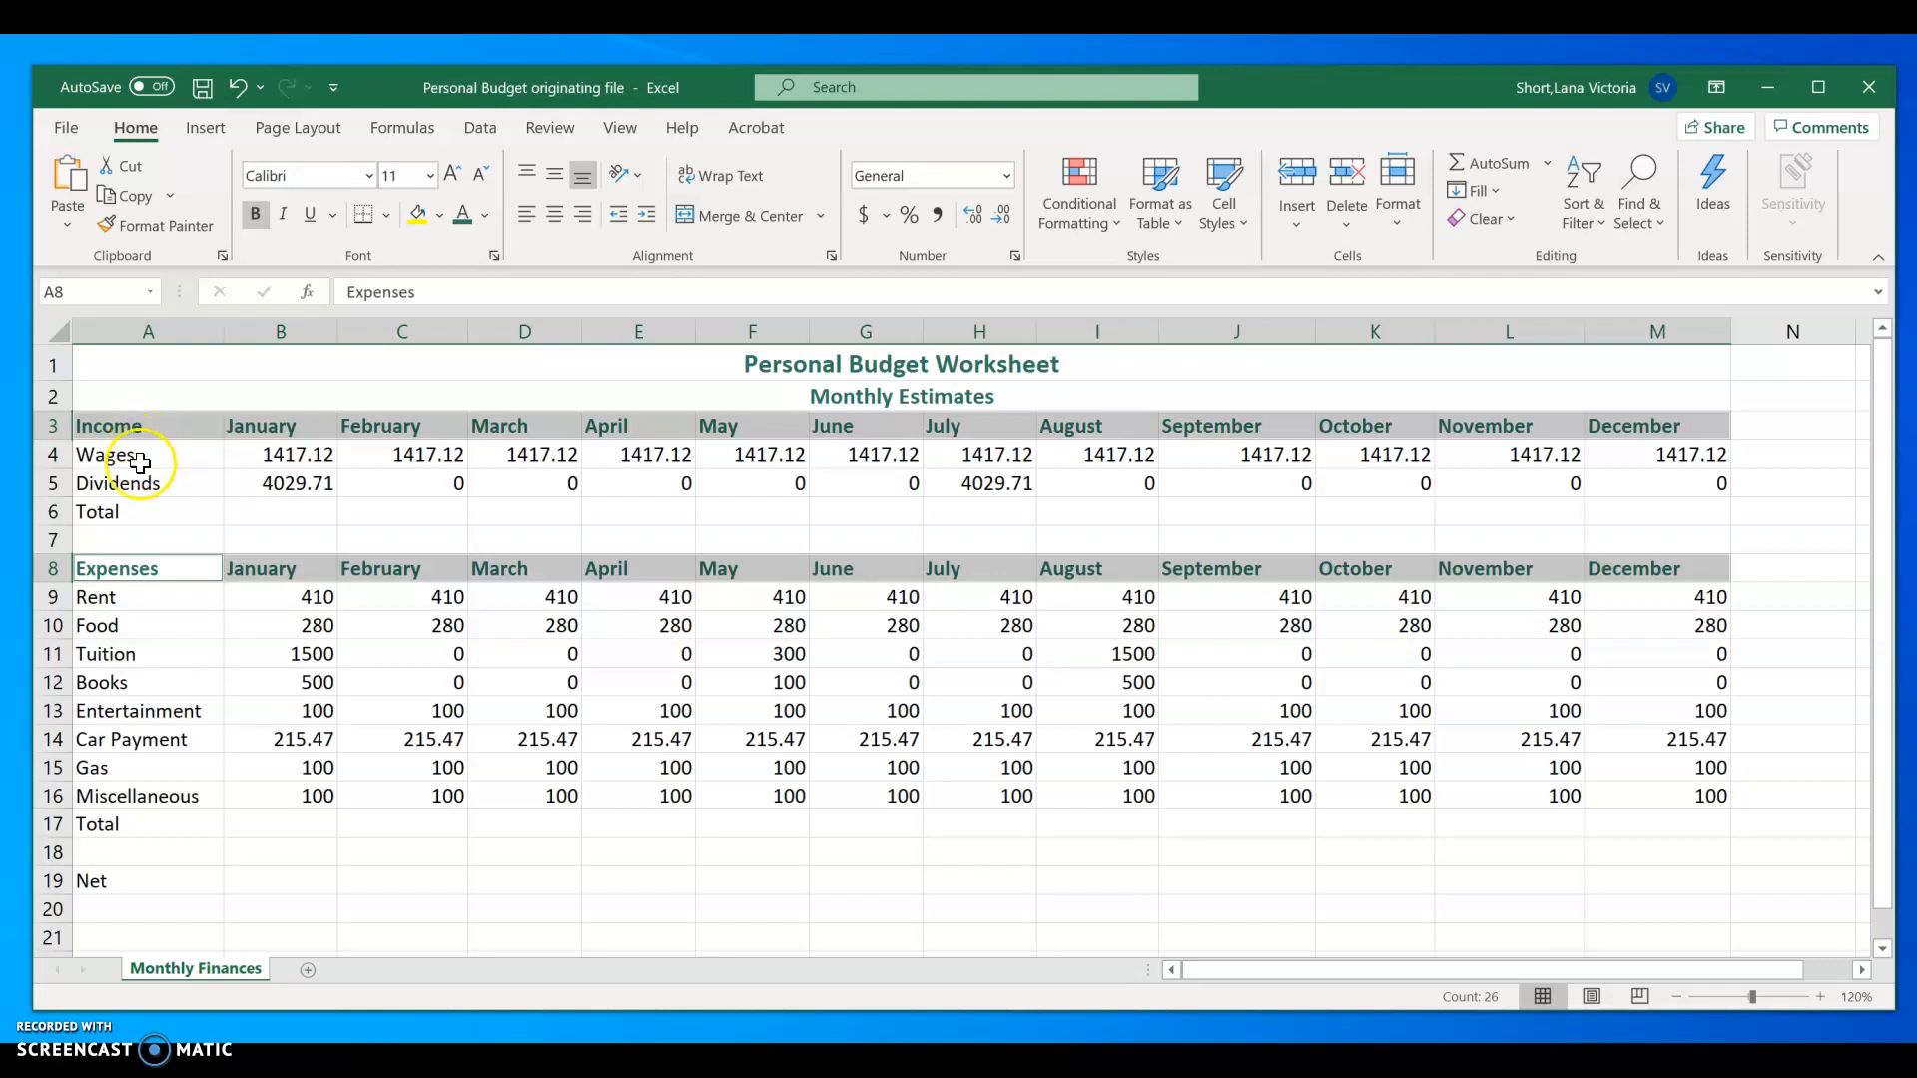
Step: Indent the income labels in A4:A5 and the expense labels in A9:A16 by one level
drag(135, 455, 135, 489)
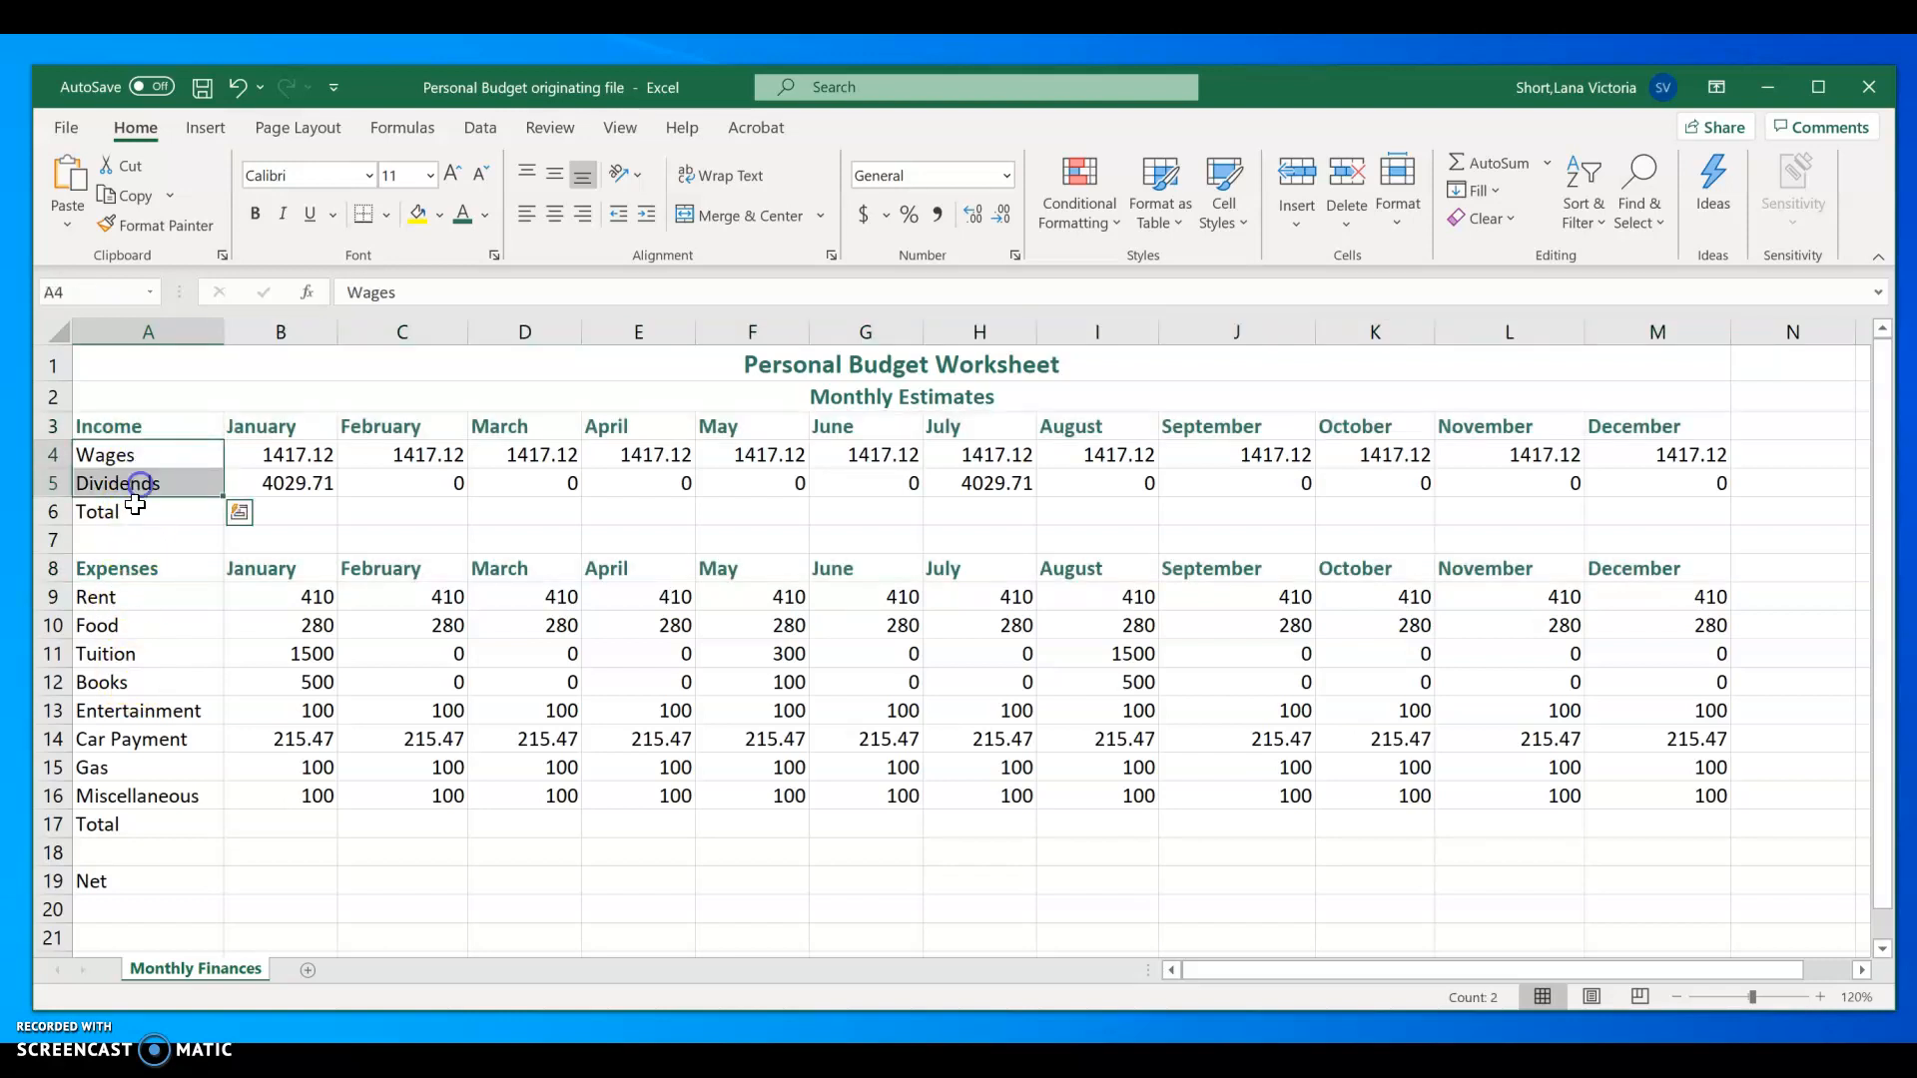
click(647, 216)
drag(135, 601, 145, 793)
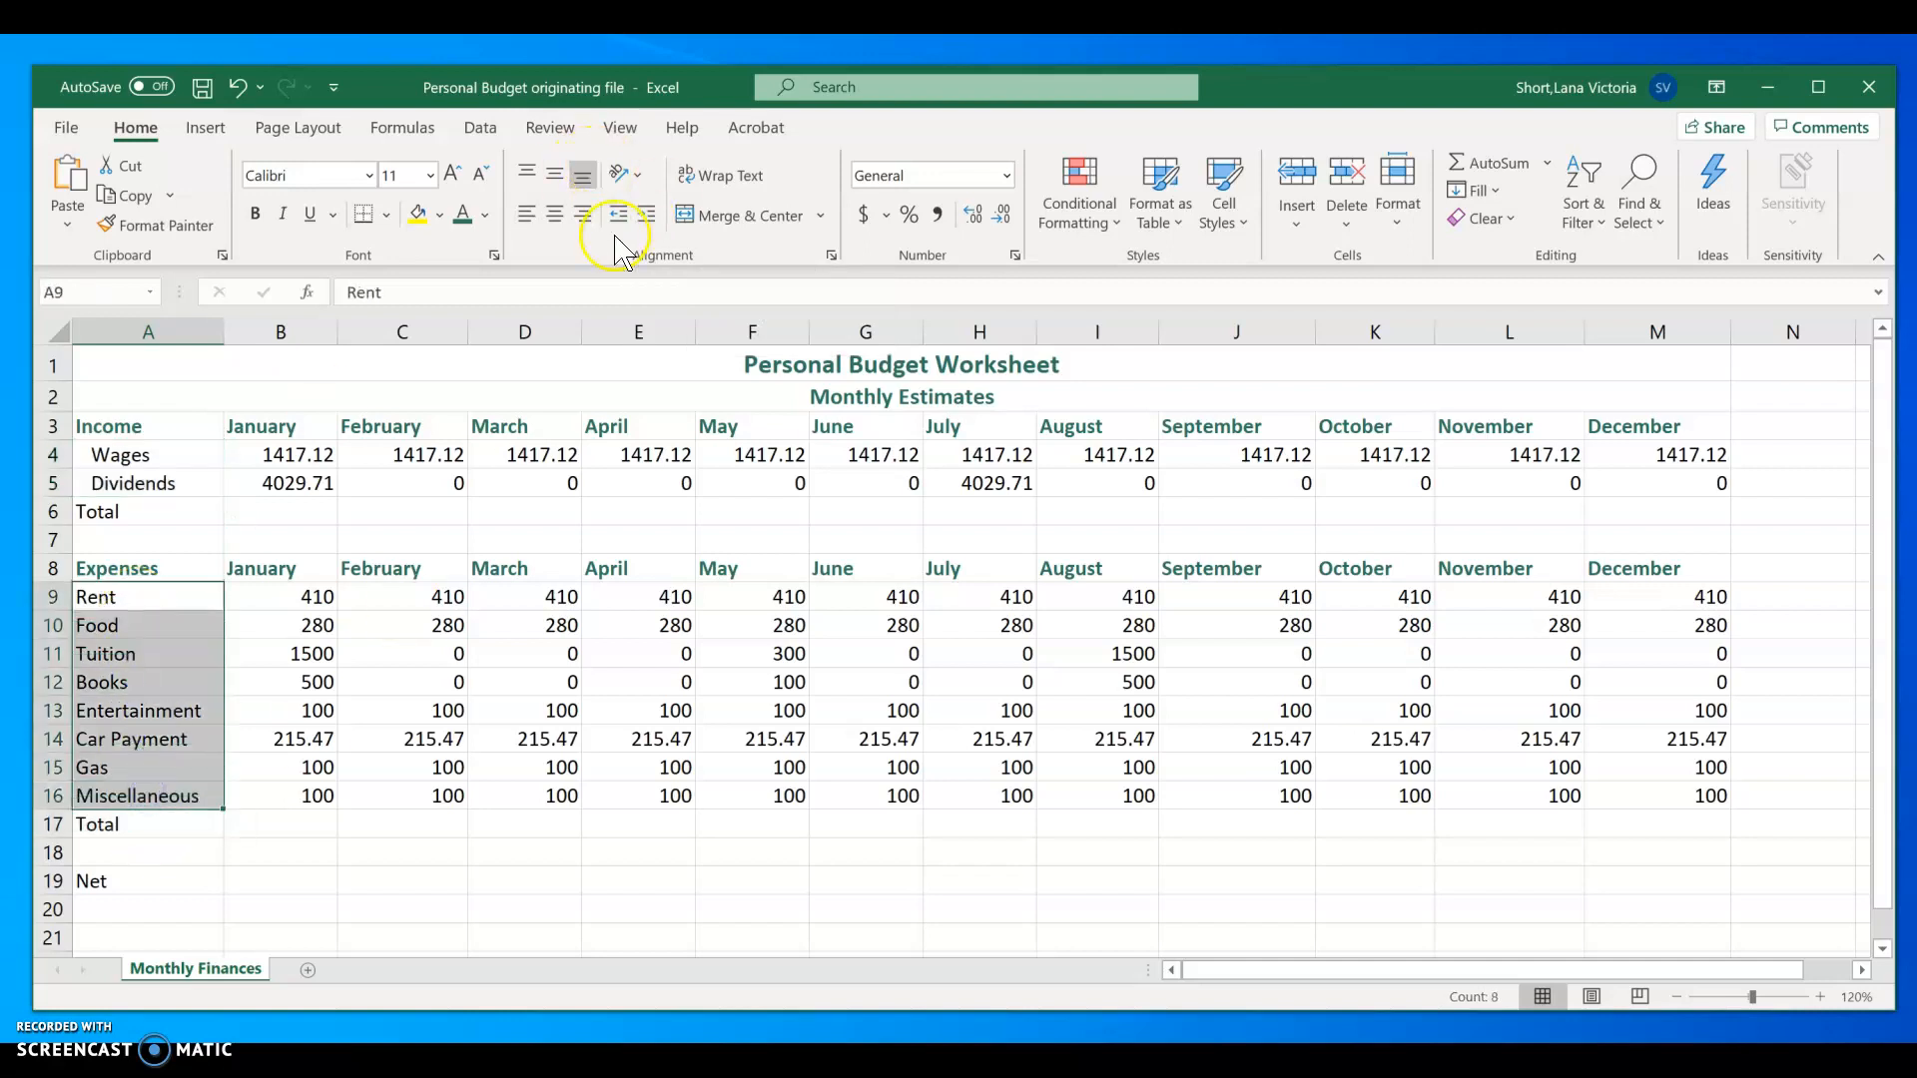
click(647, 216)
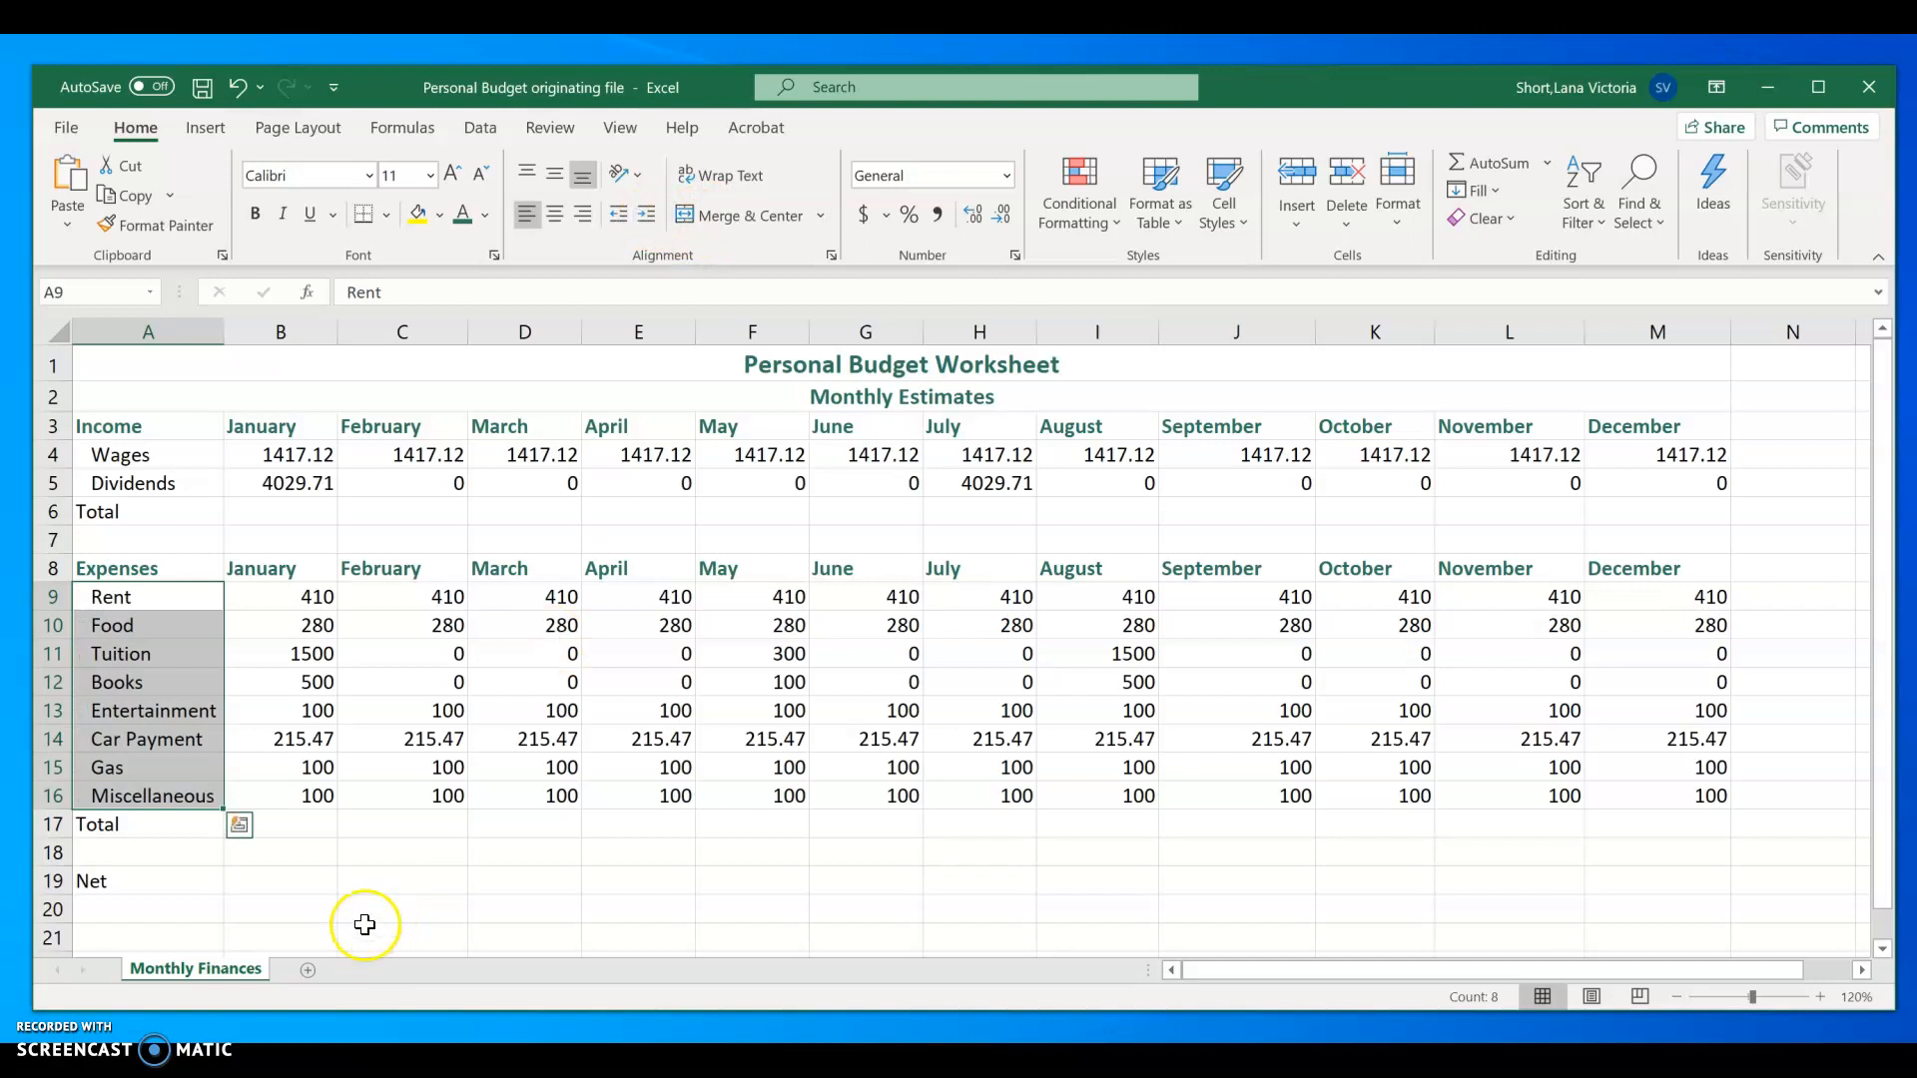
Step: Total January's income in B6 with a SUM of B4:B5 and fill the formula across to December in M6
click(282, 517)
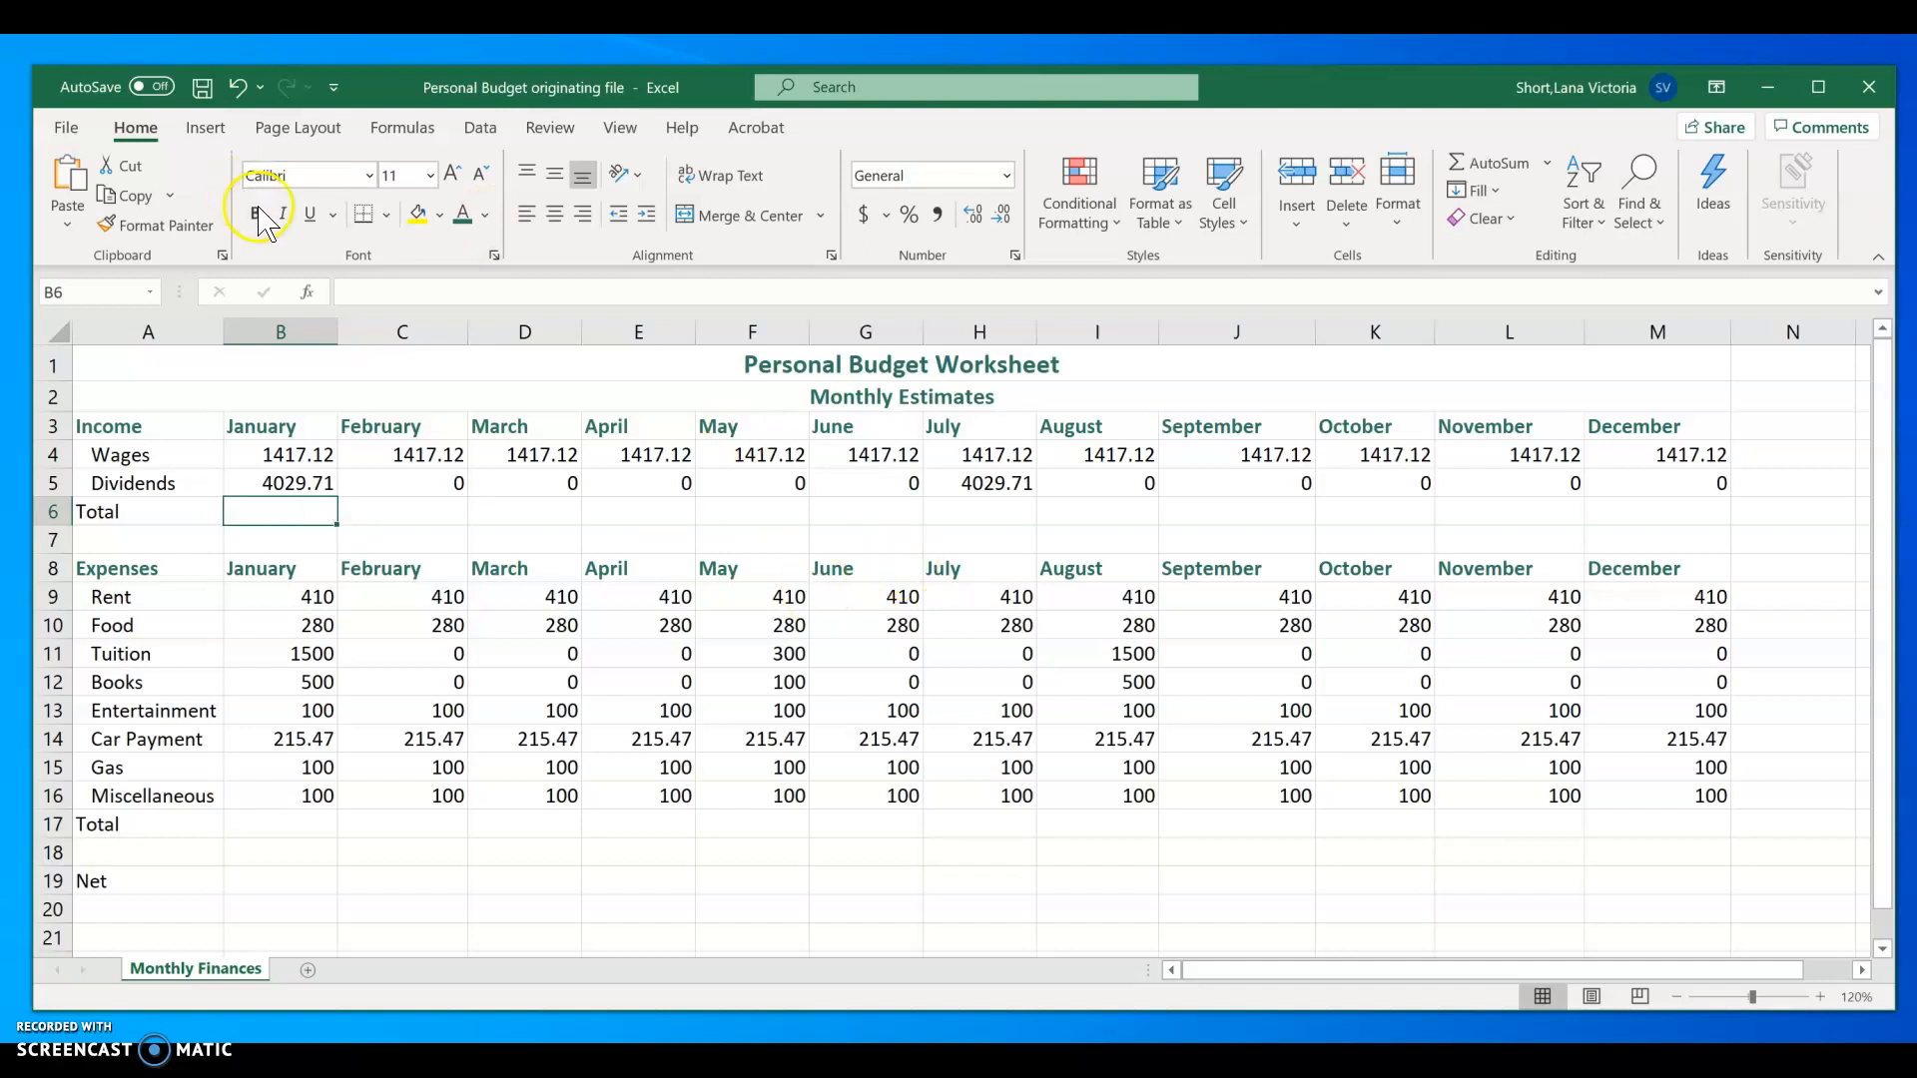
click(137, 132)
click(1484, 162)
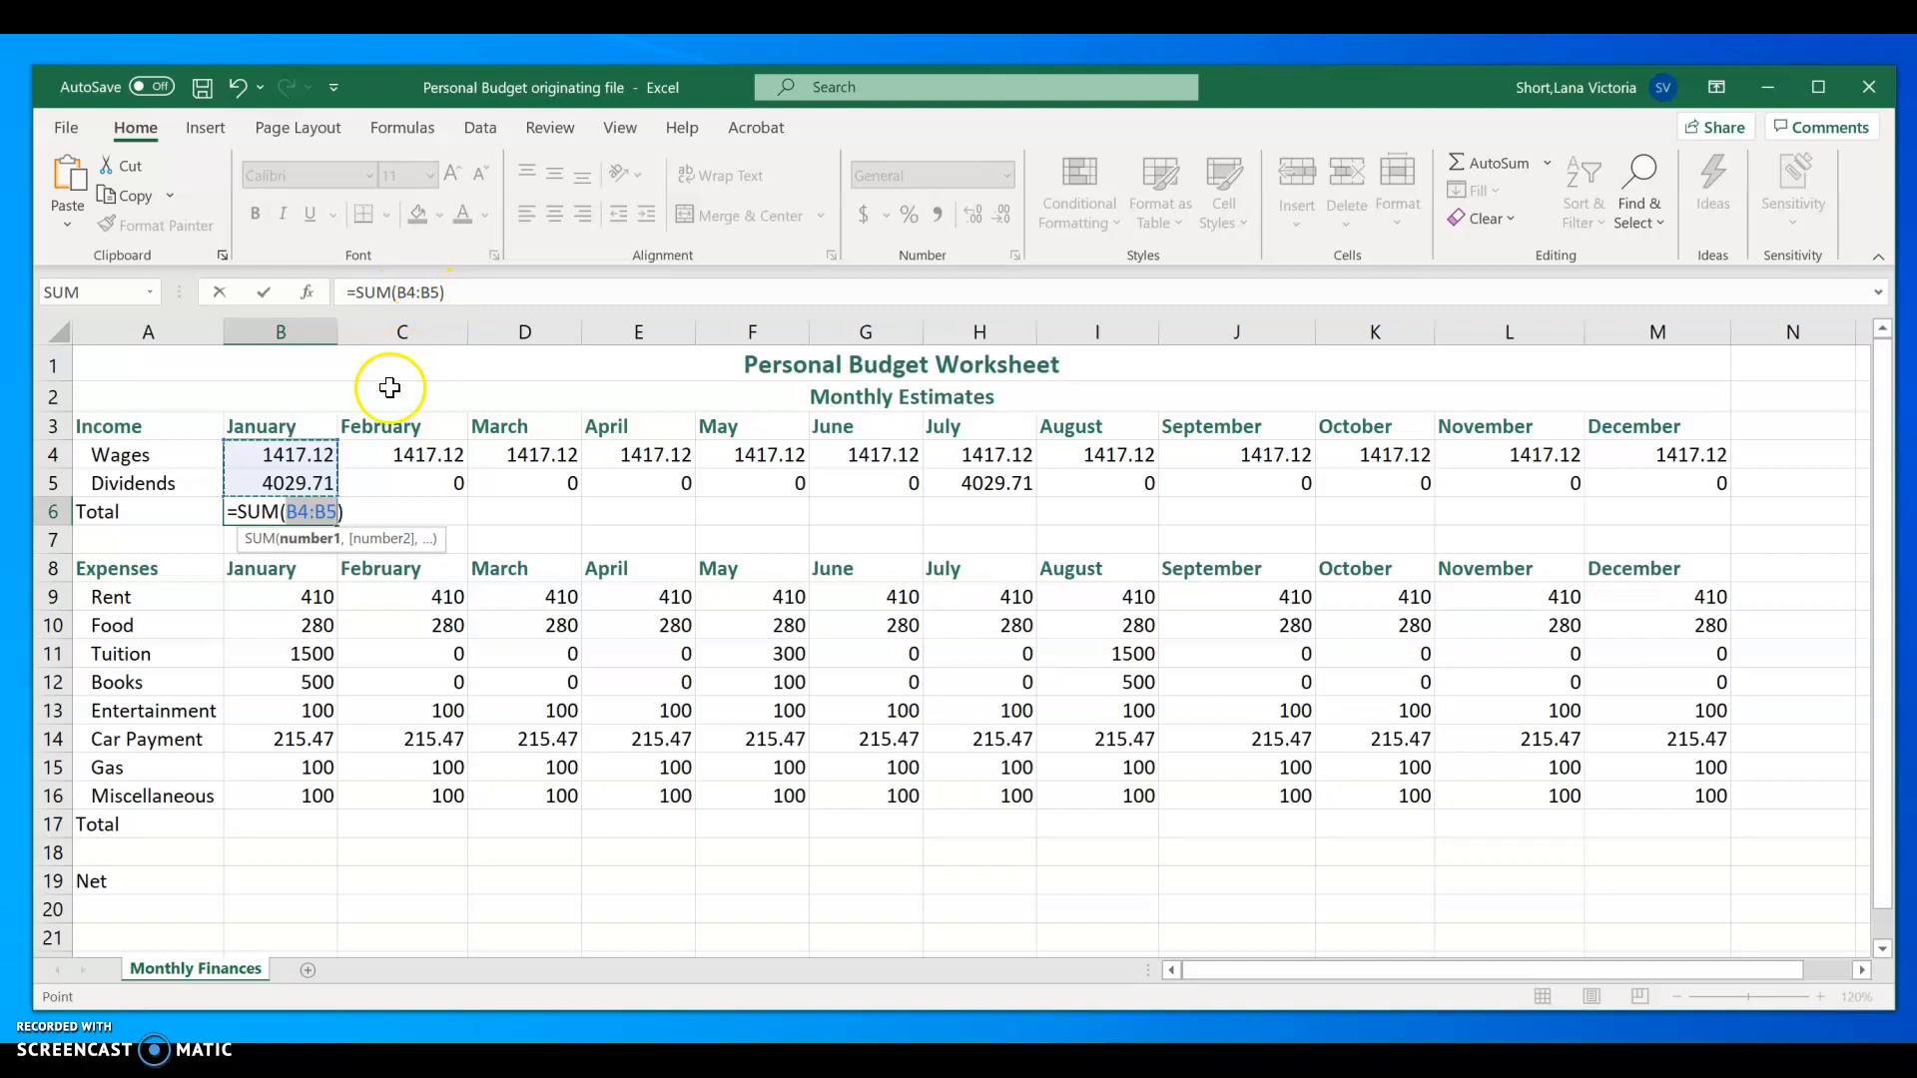
key(Return)
click(284, 512)
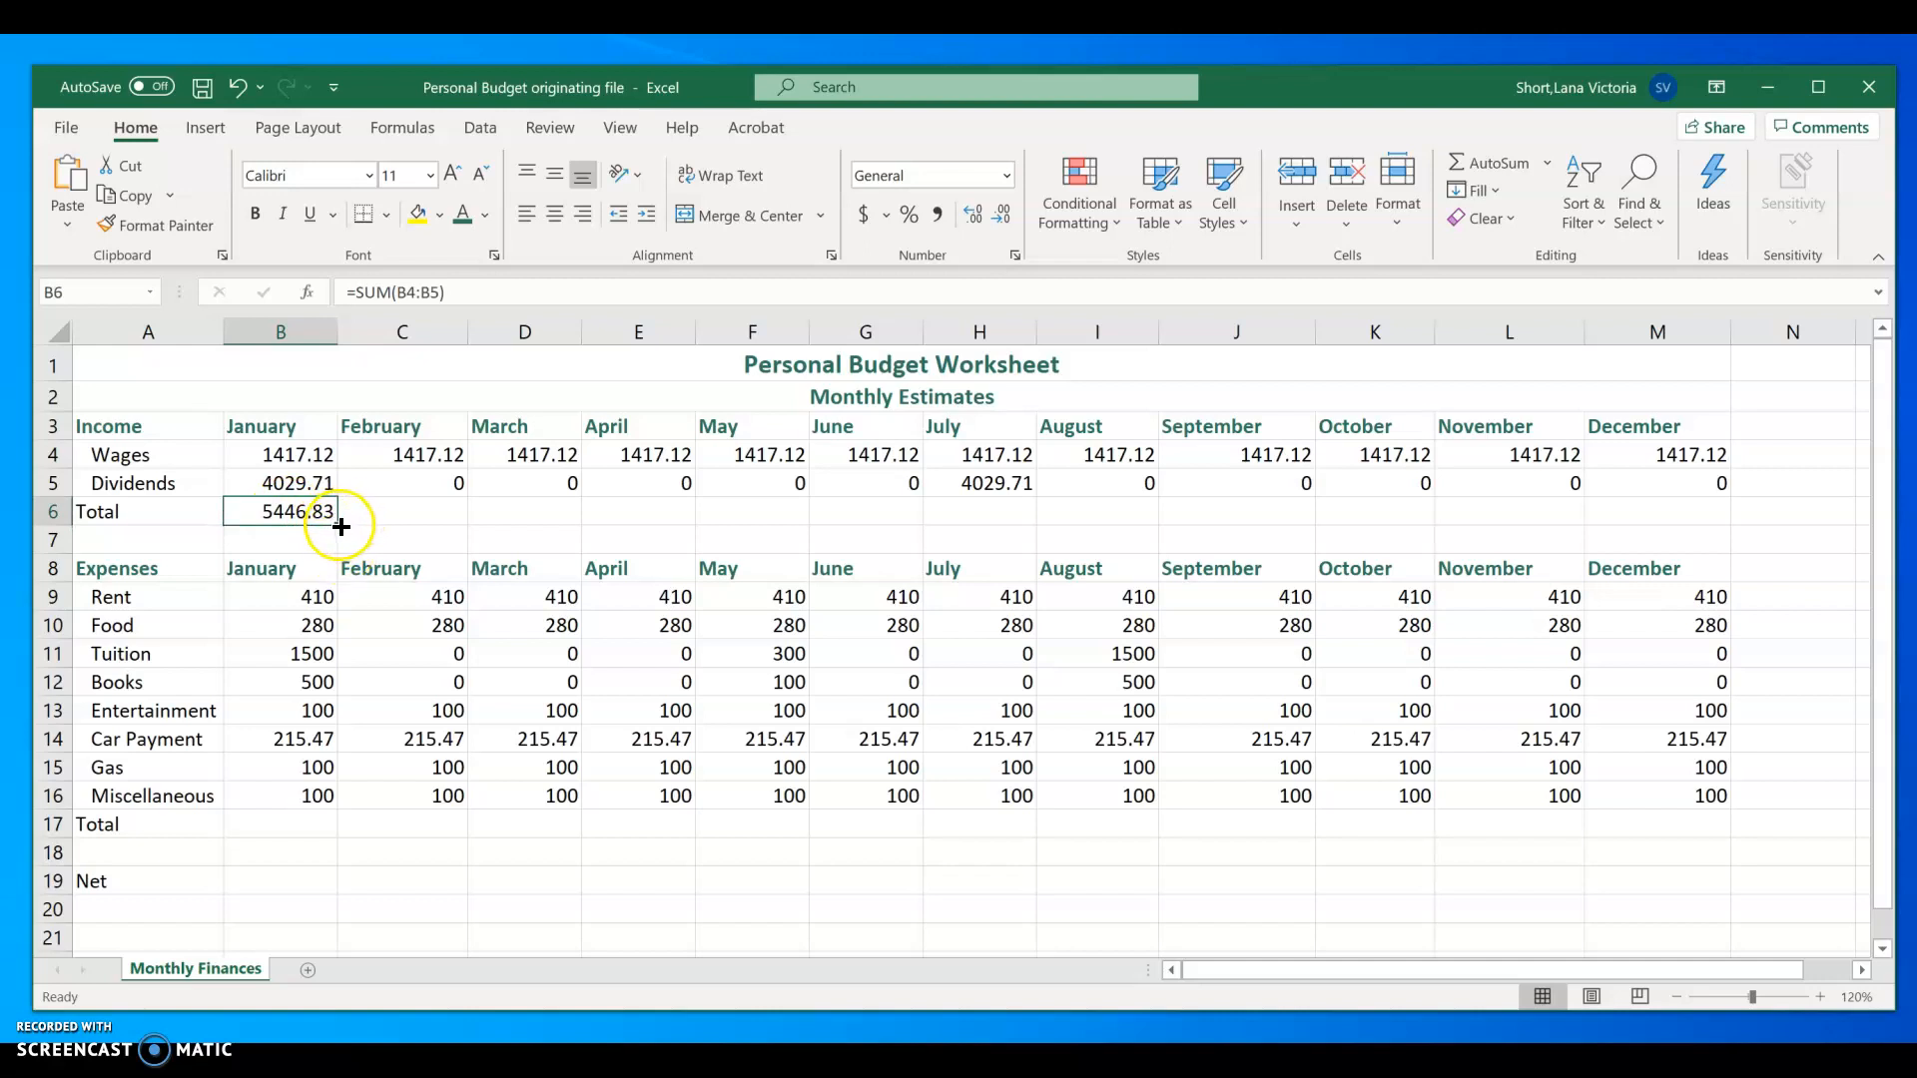
drag(339, 526, 1701, 515)
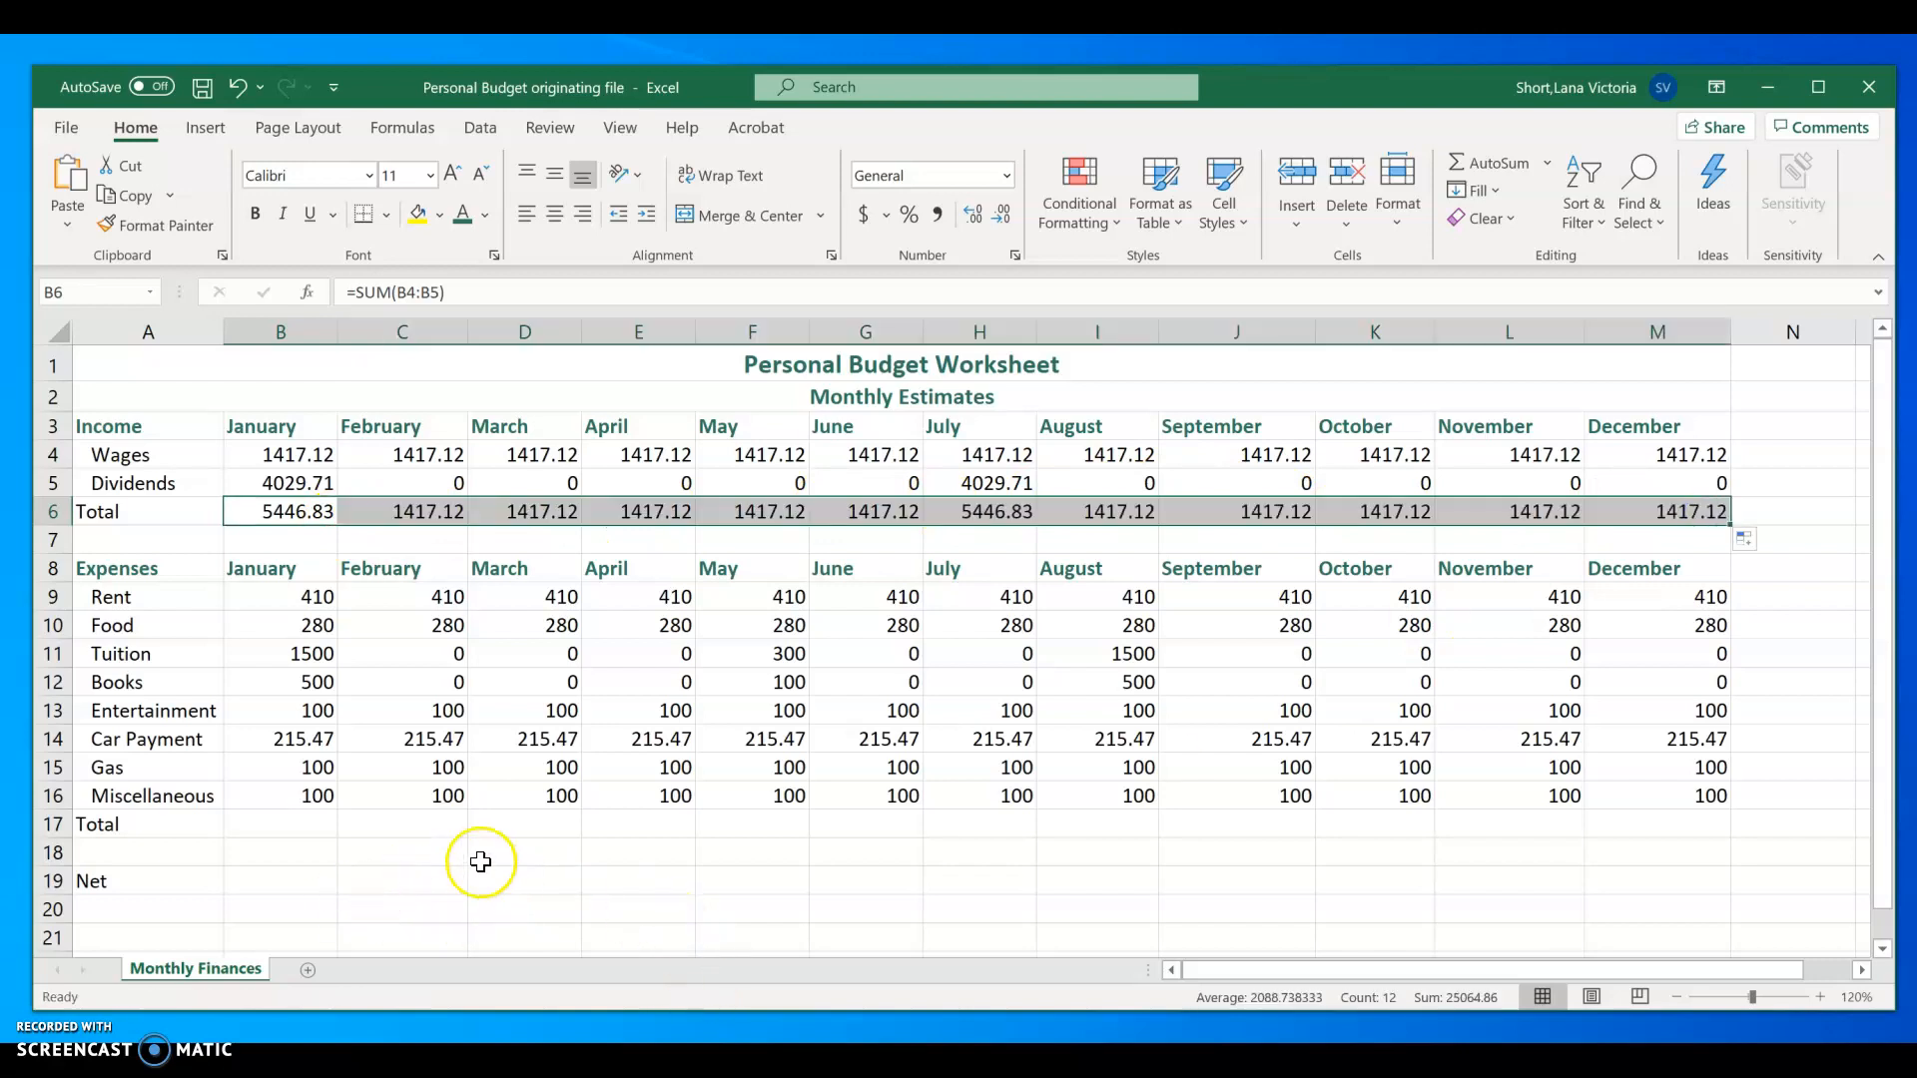
Step: Total January's expenses in B17 with a SUM of B9:B16 and fill the formula across to December in M17
click(297, 827)
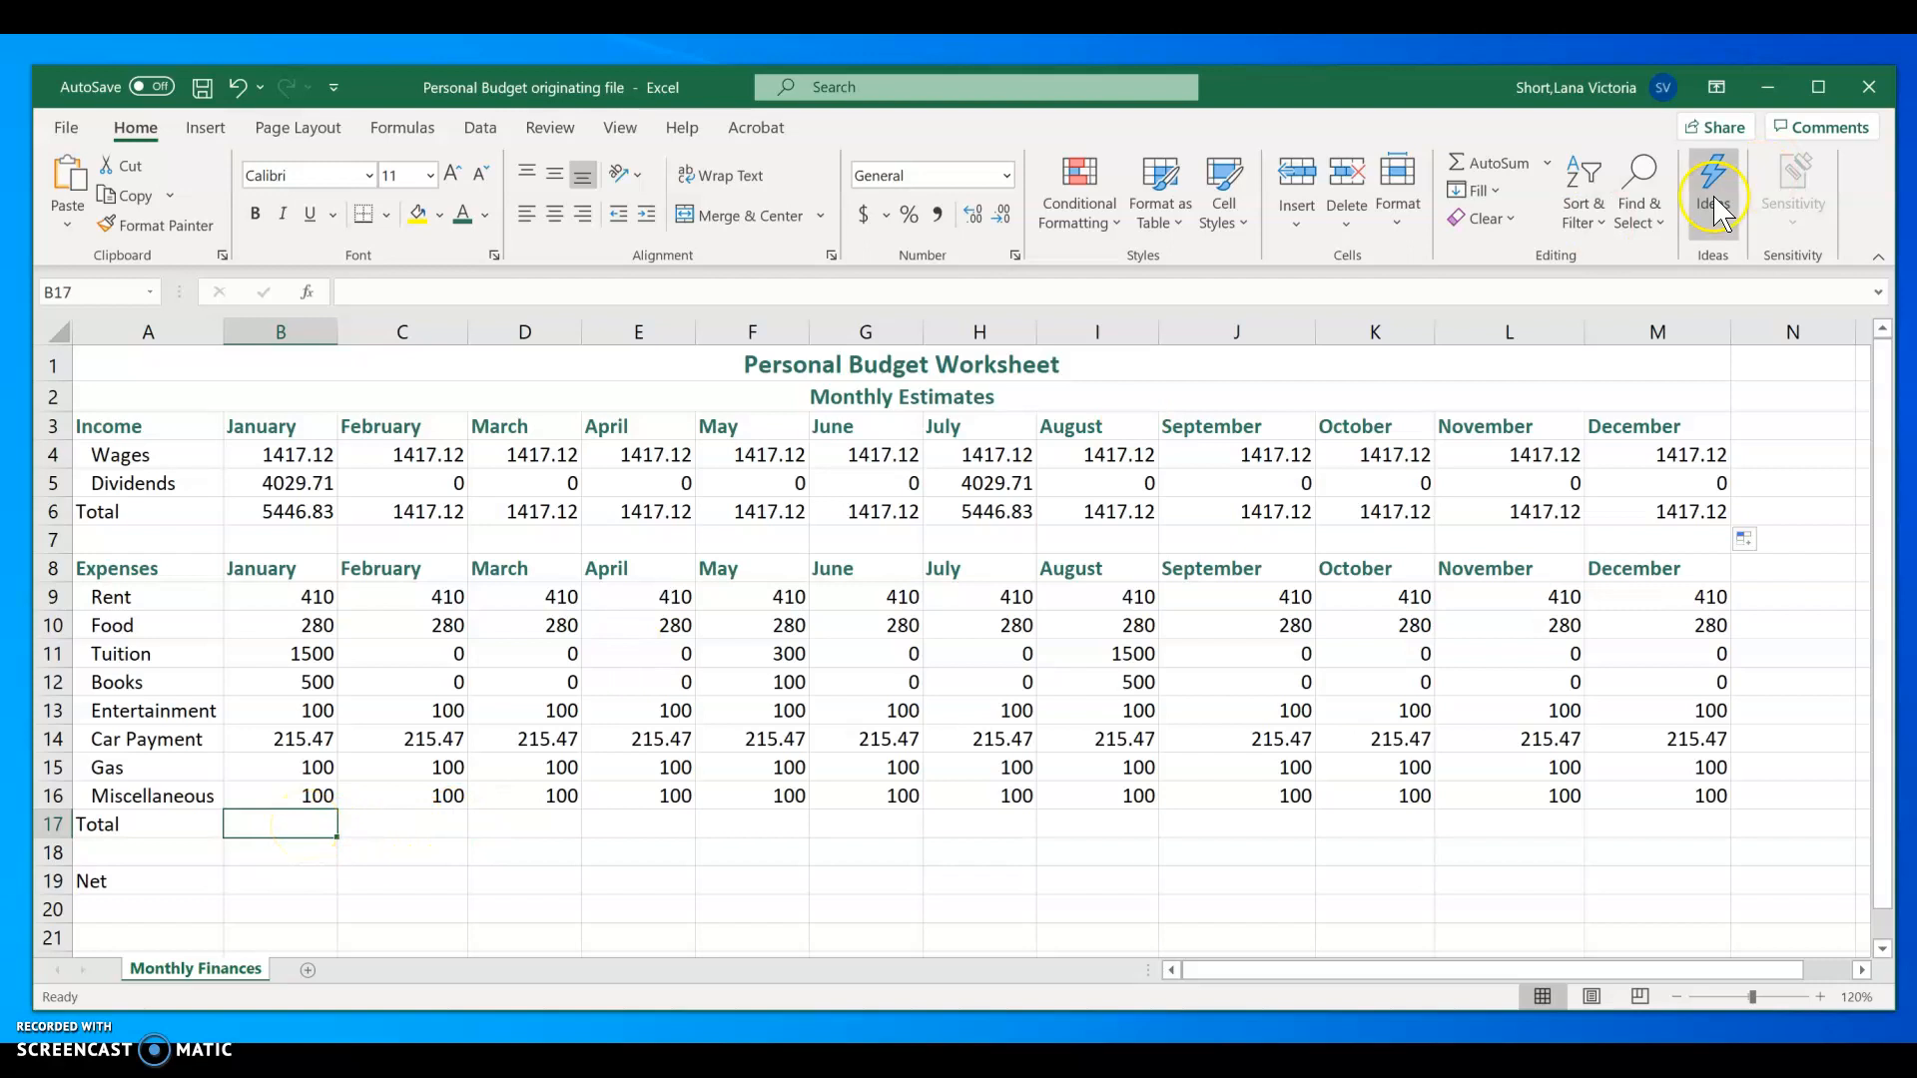
click(1487, 162)
key(Return)
click(328, 820)
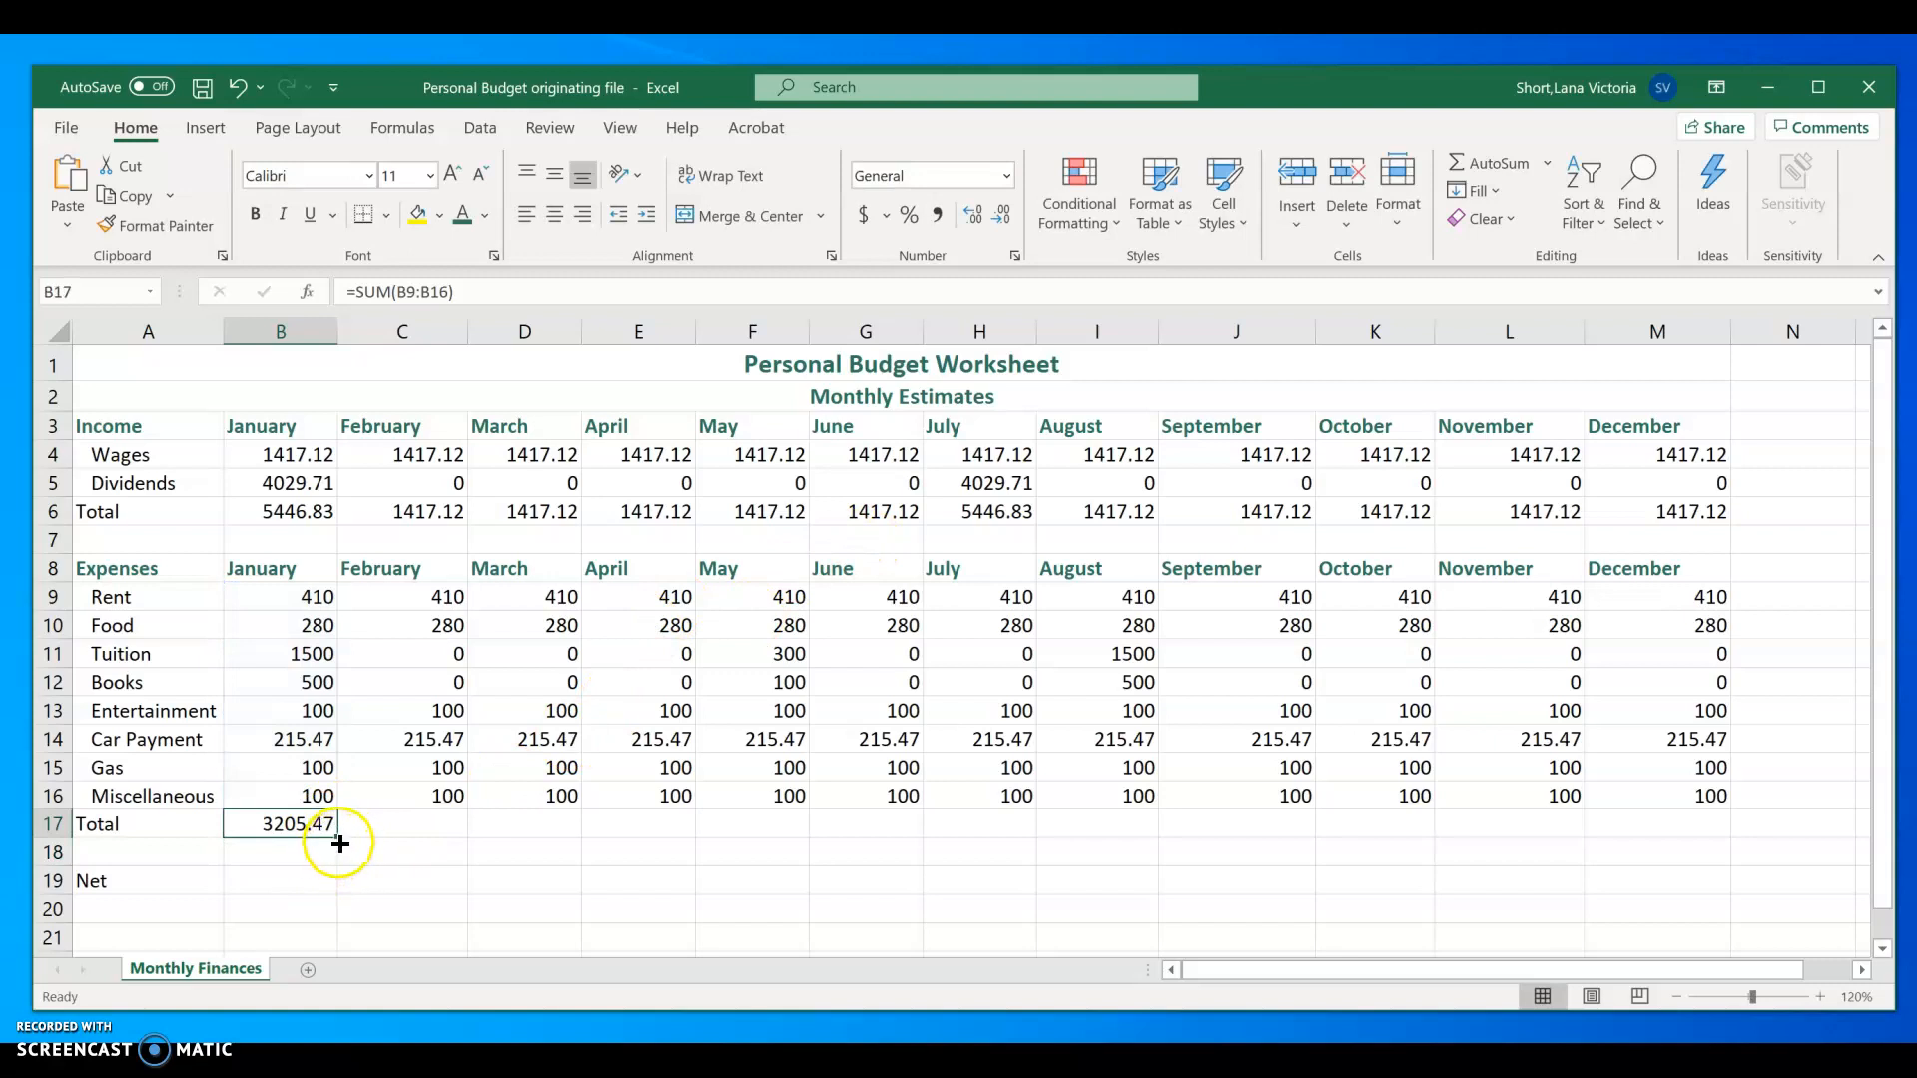
drag(336, 838, 1728, 818)
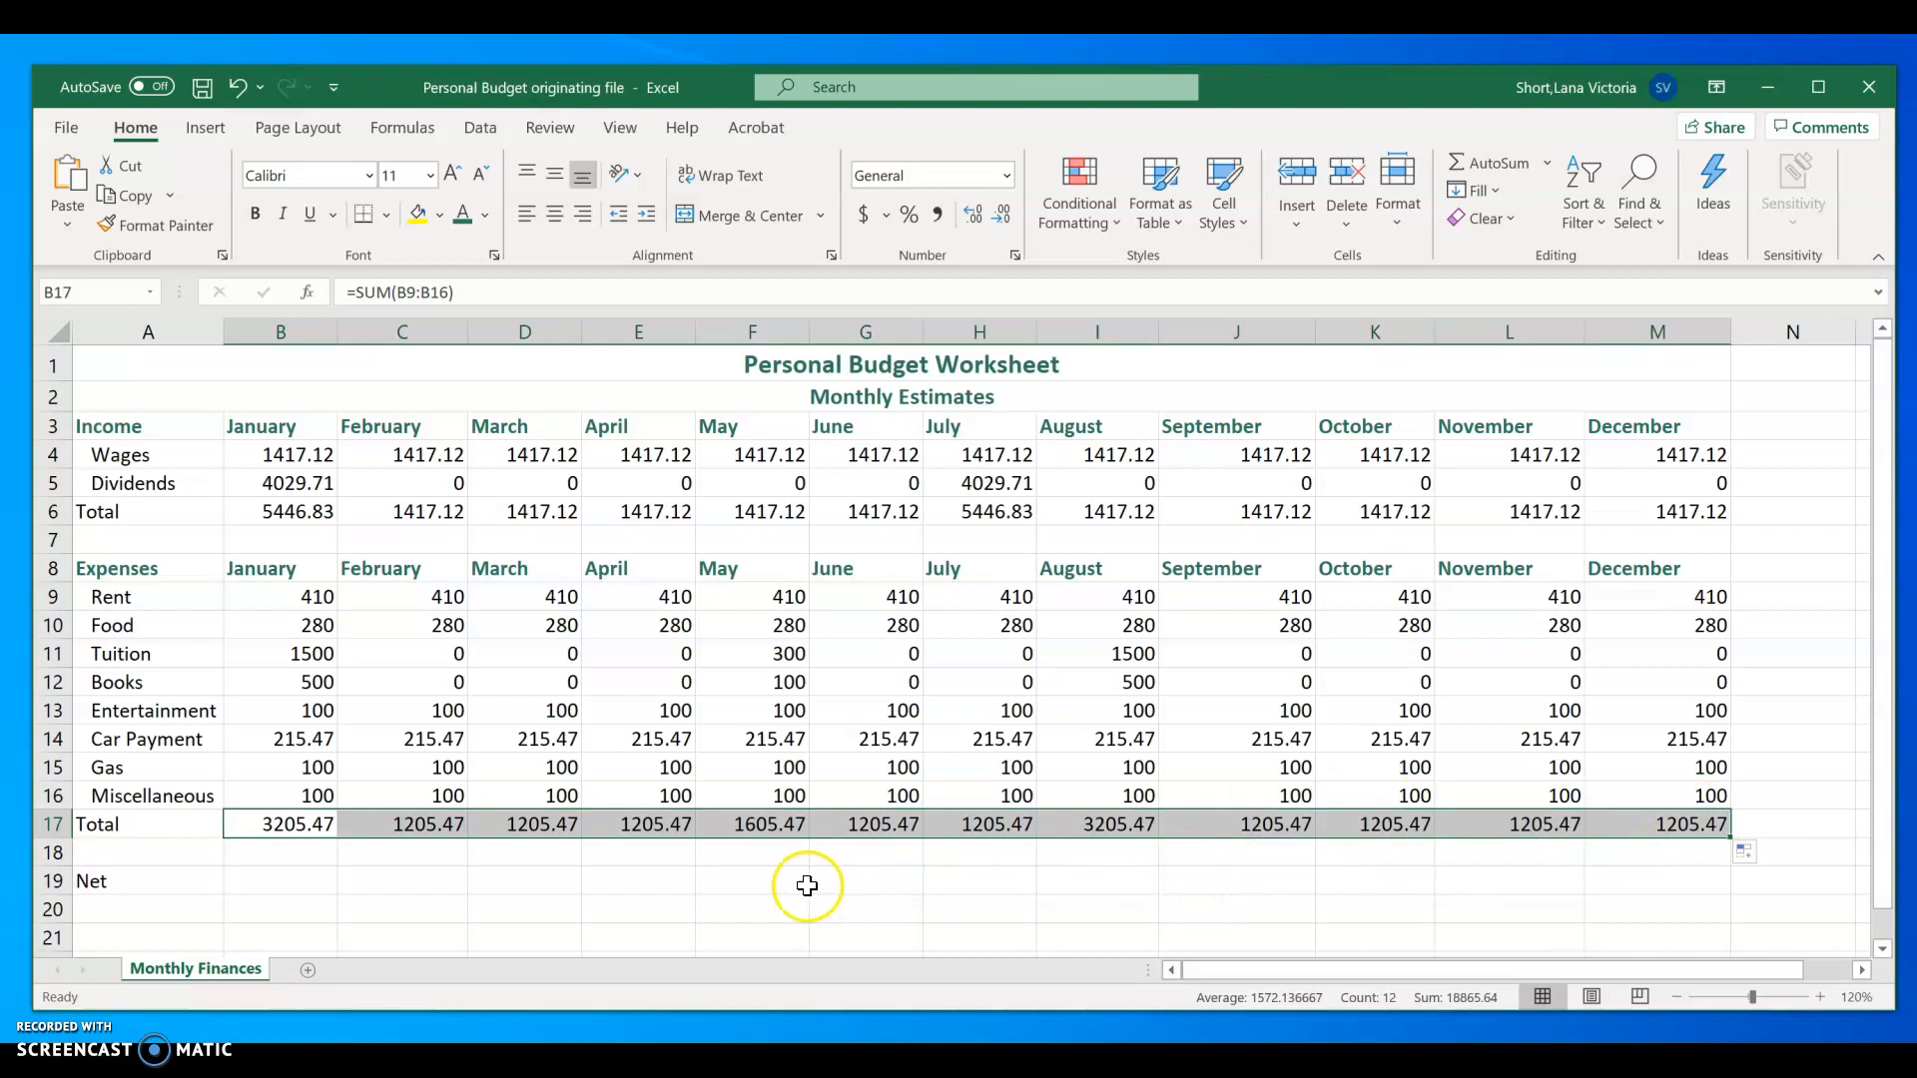
Step: Calculate January's net in B19 with =B6-B17 and fill the formula across to December in M19
click(282, 882)
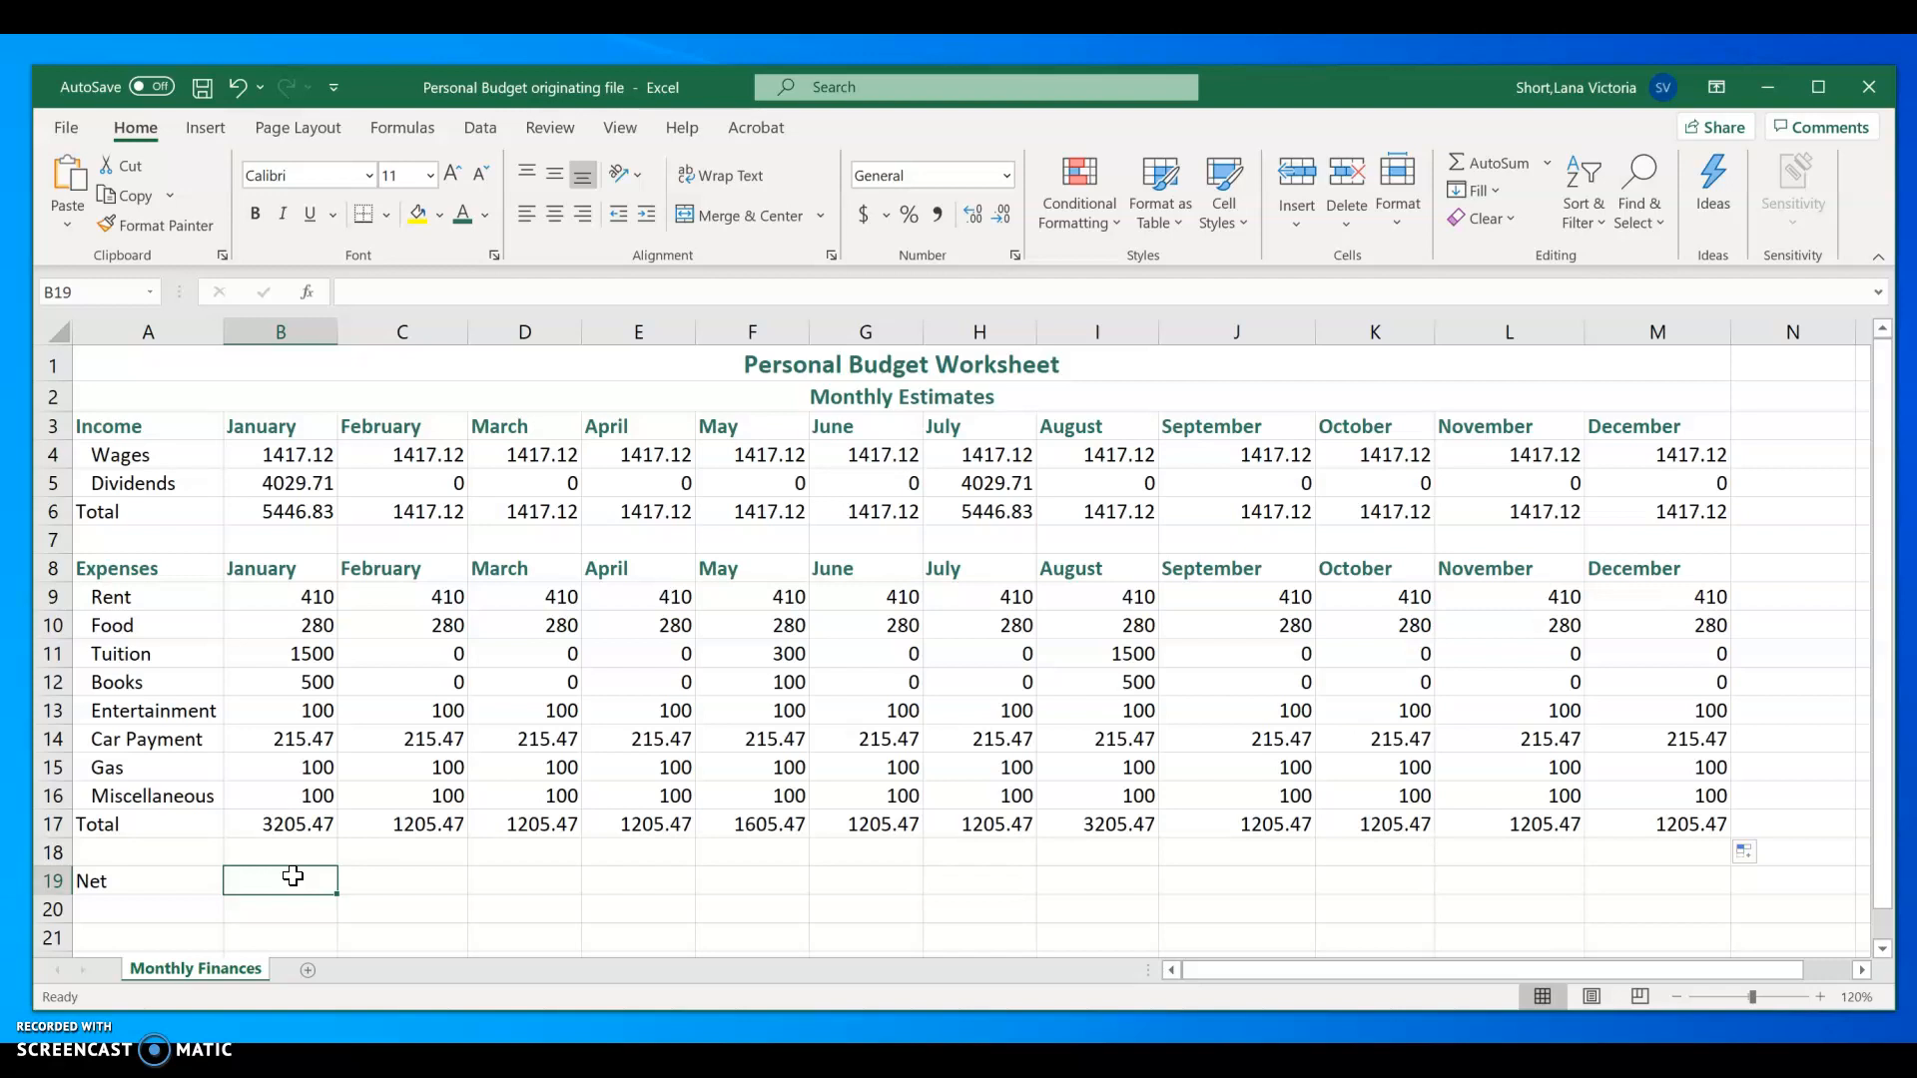
text(=)
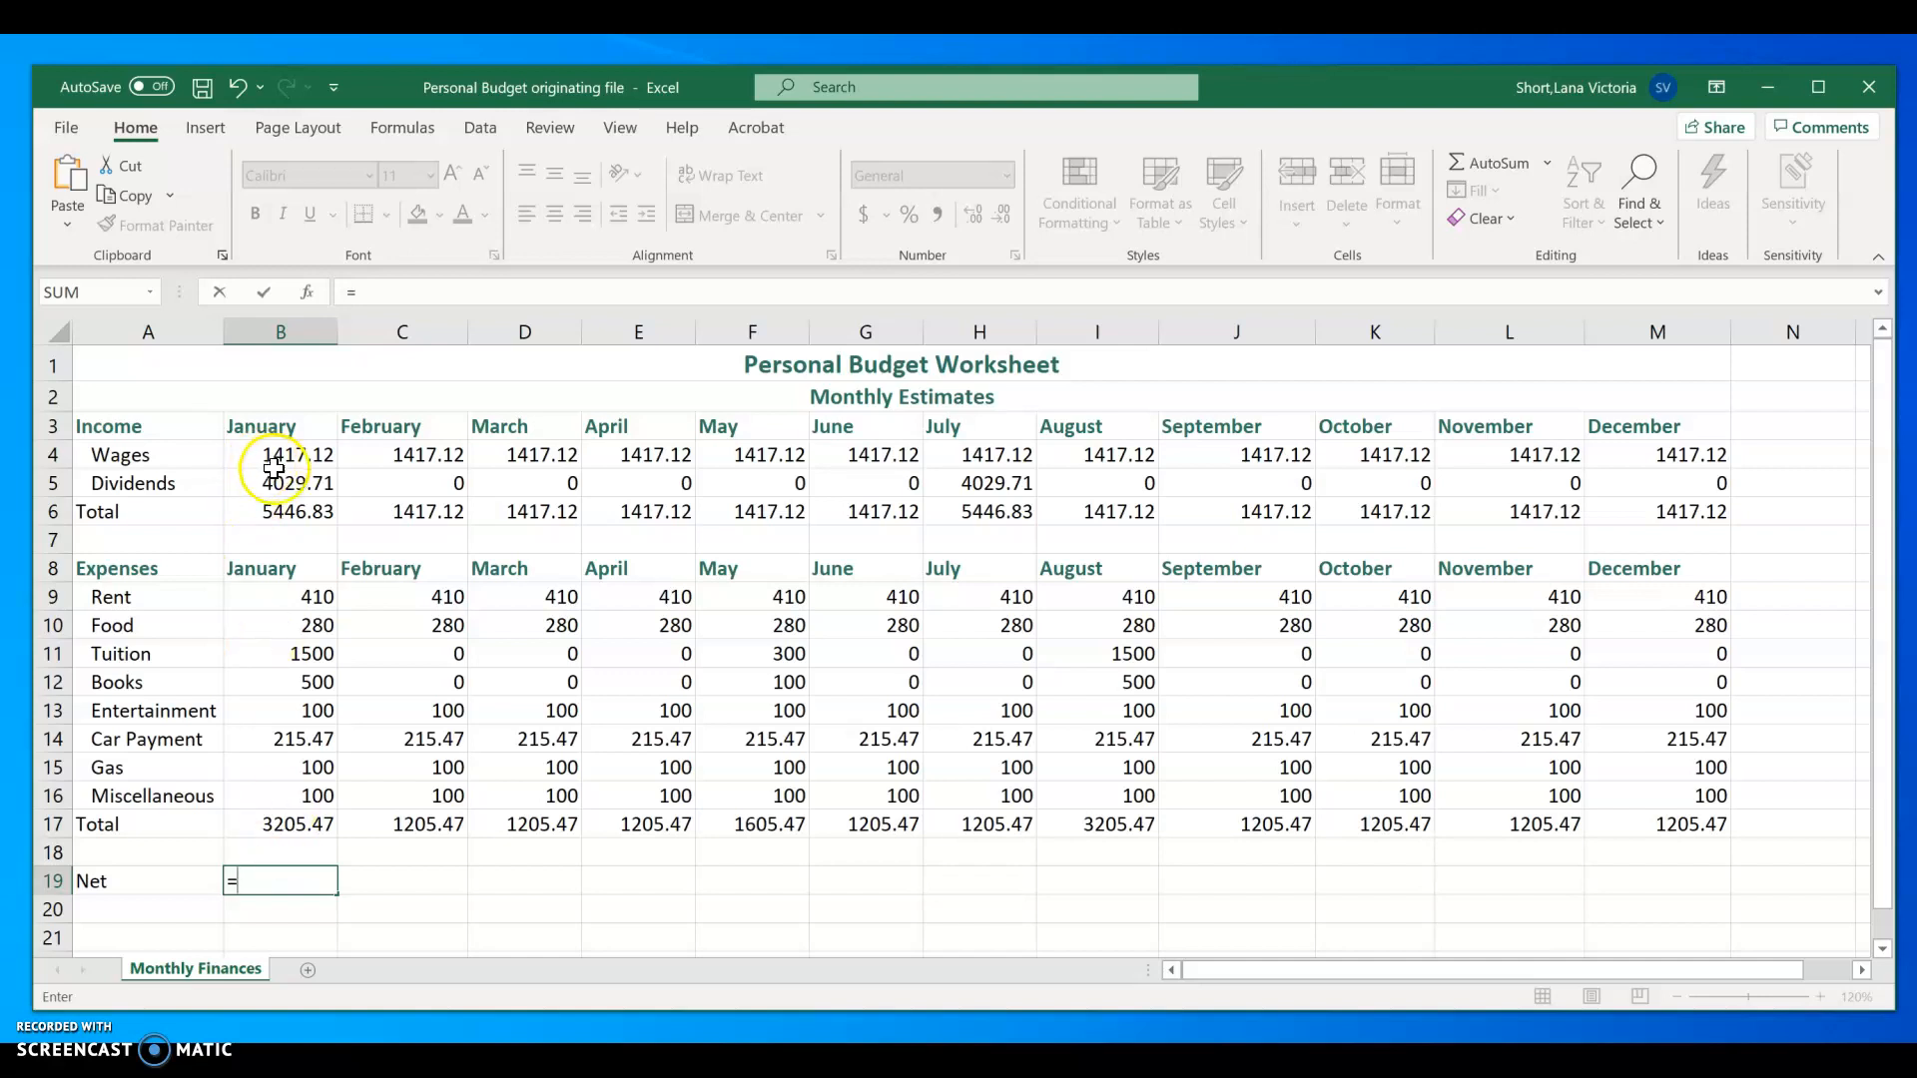
click(292, 515)
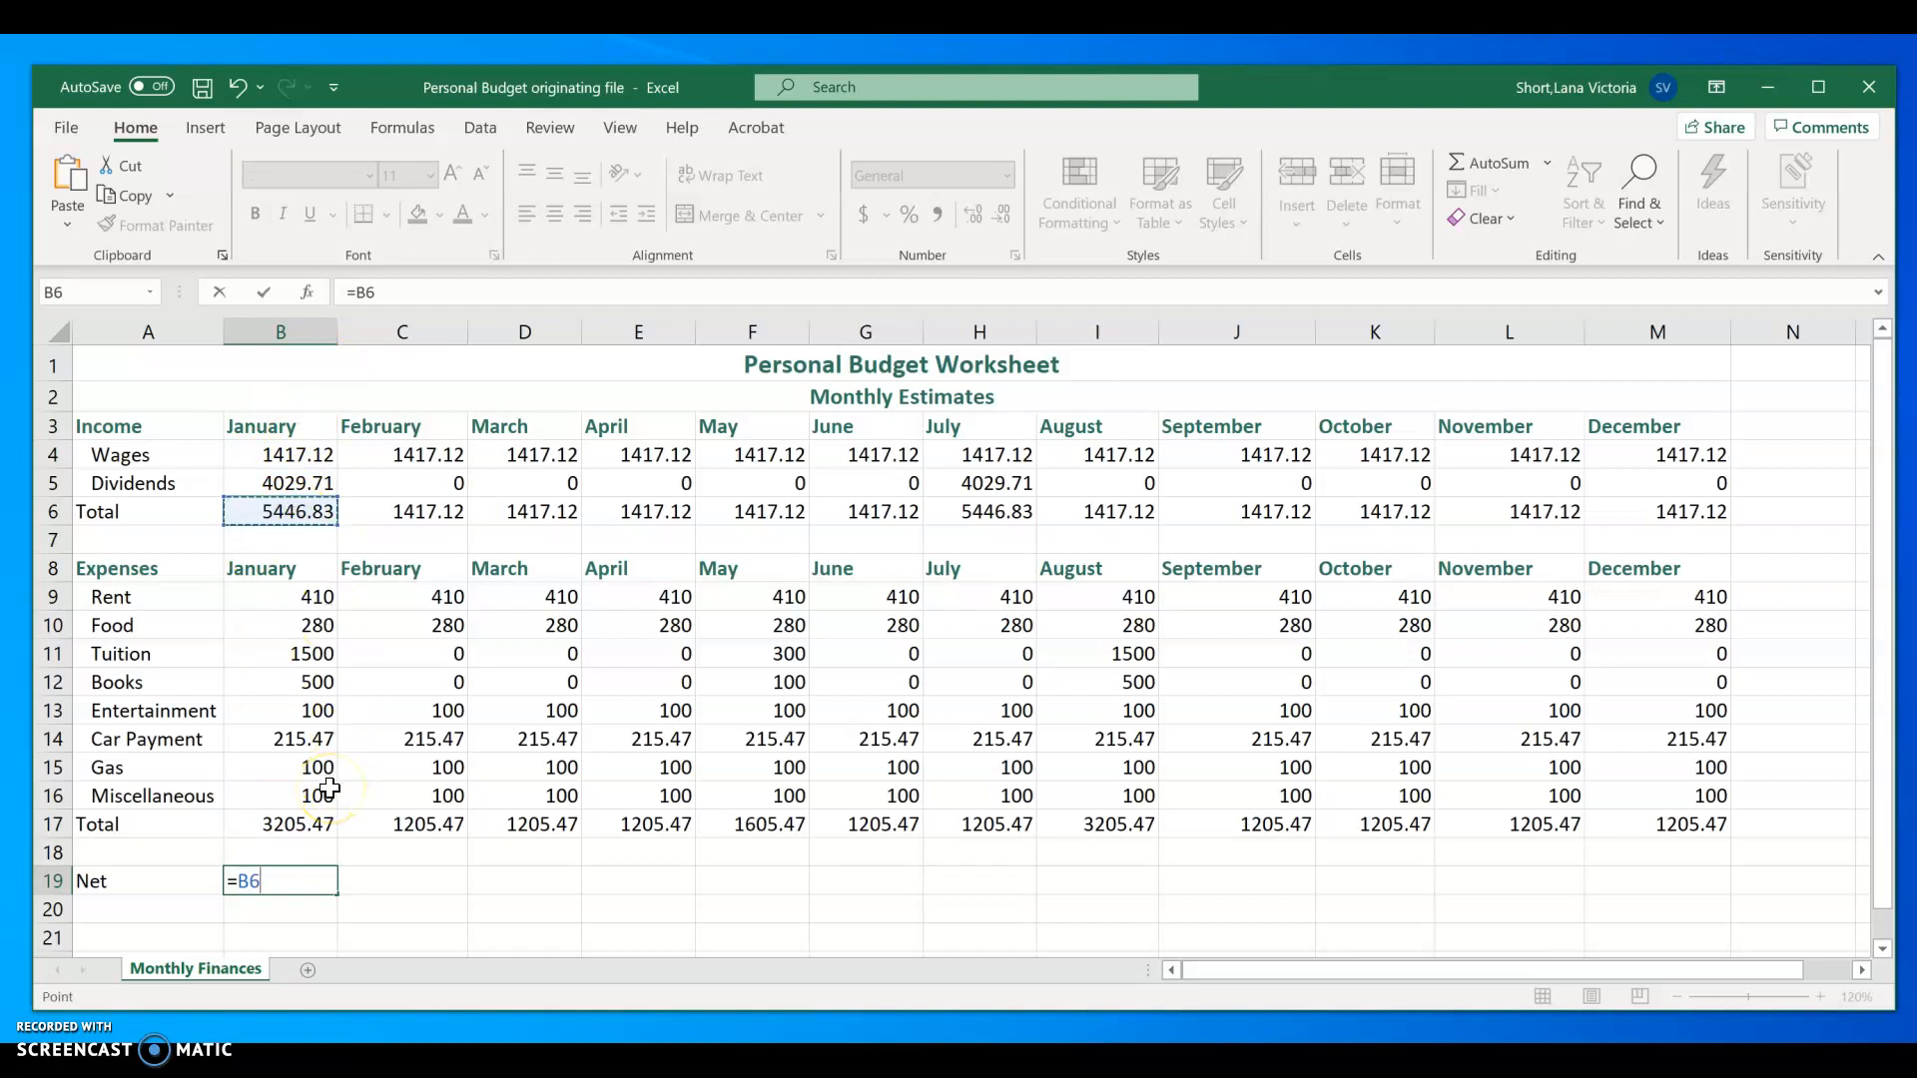
text(-)
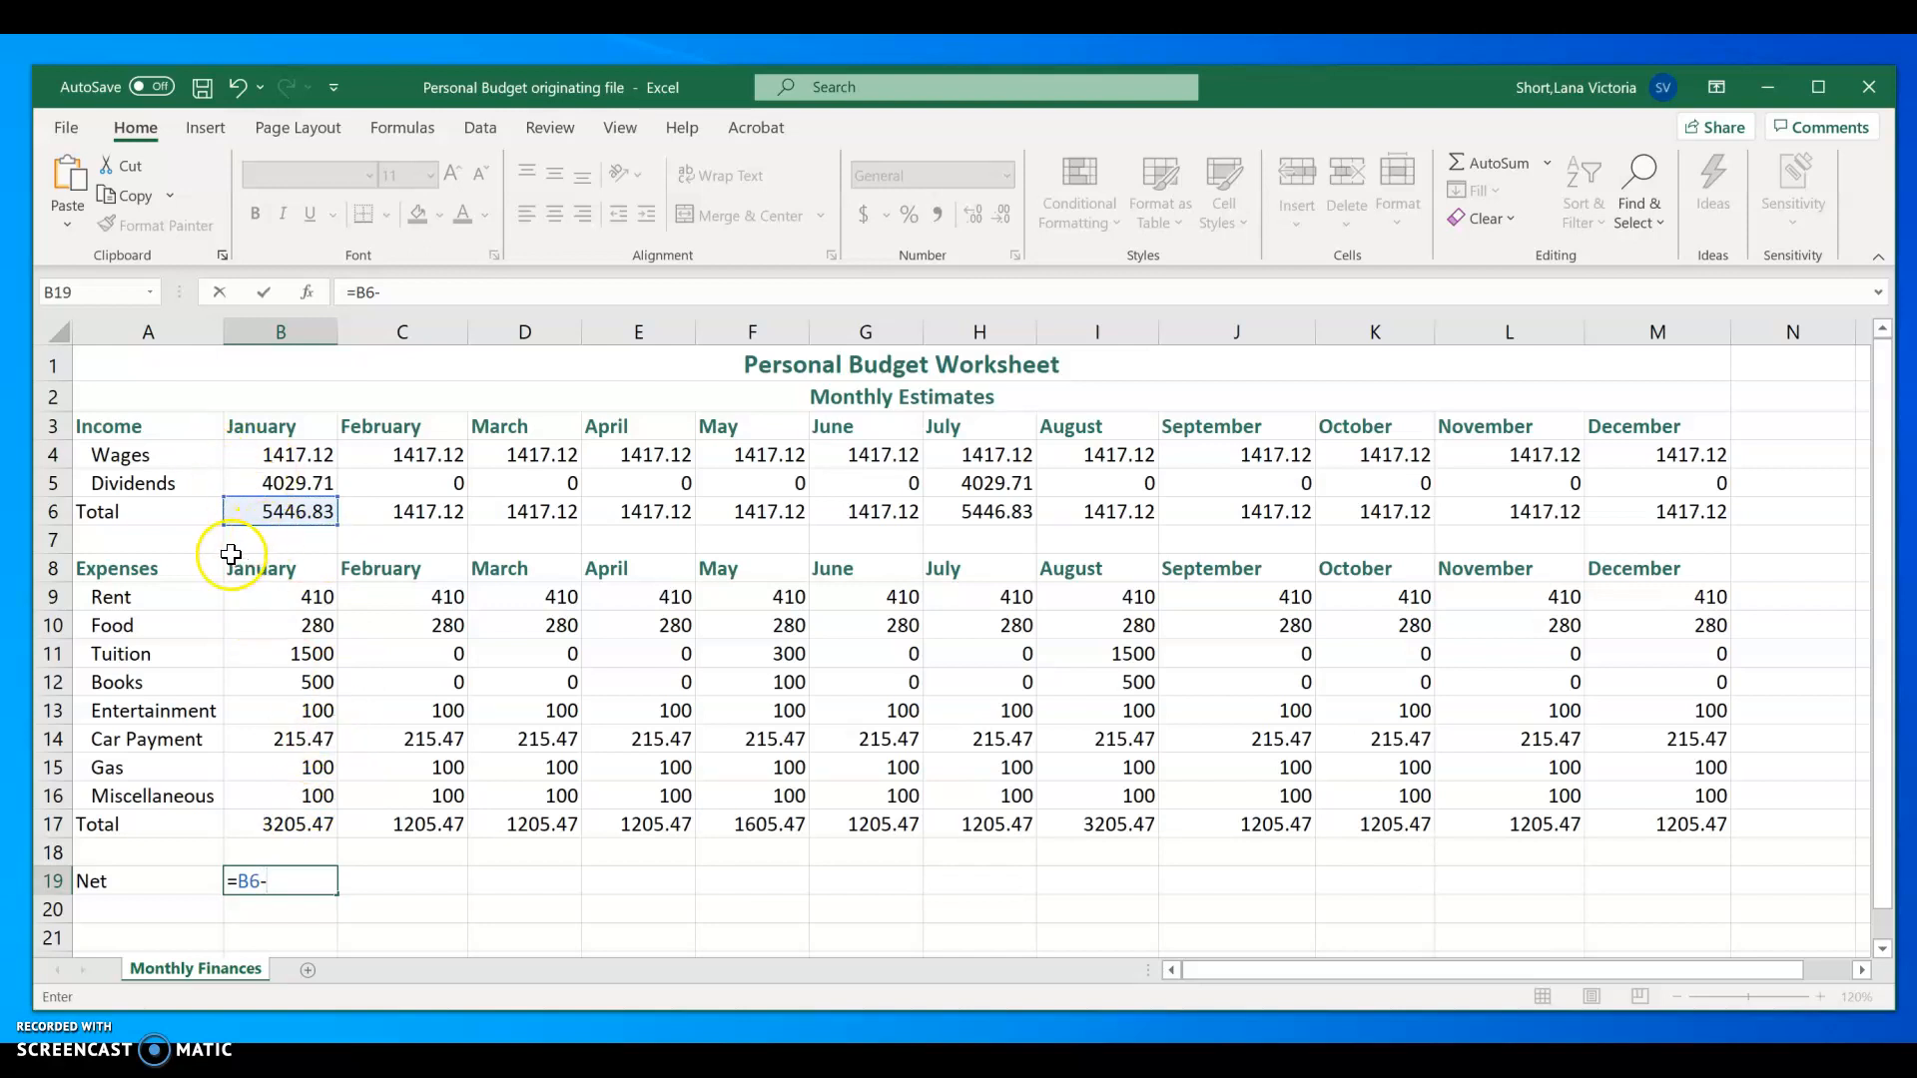
click(296, 827)
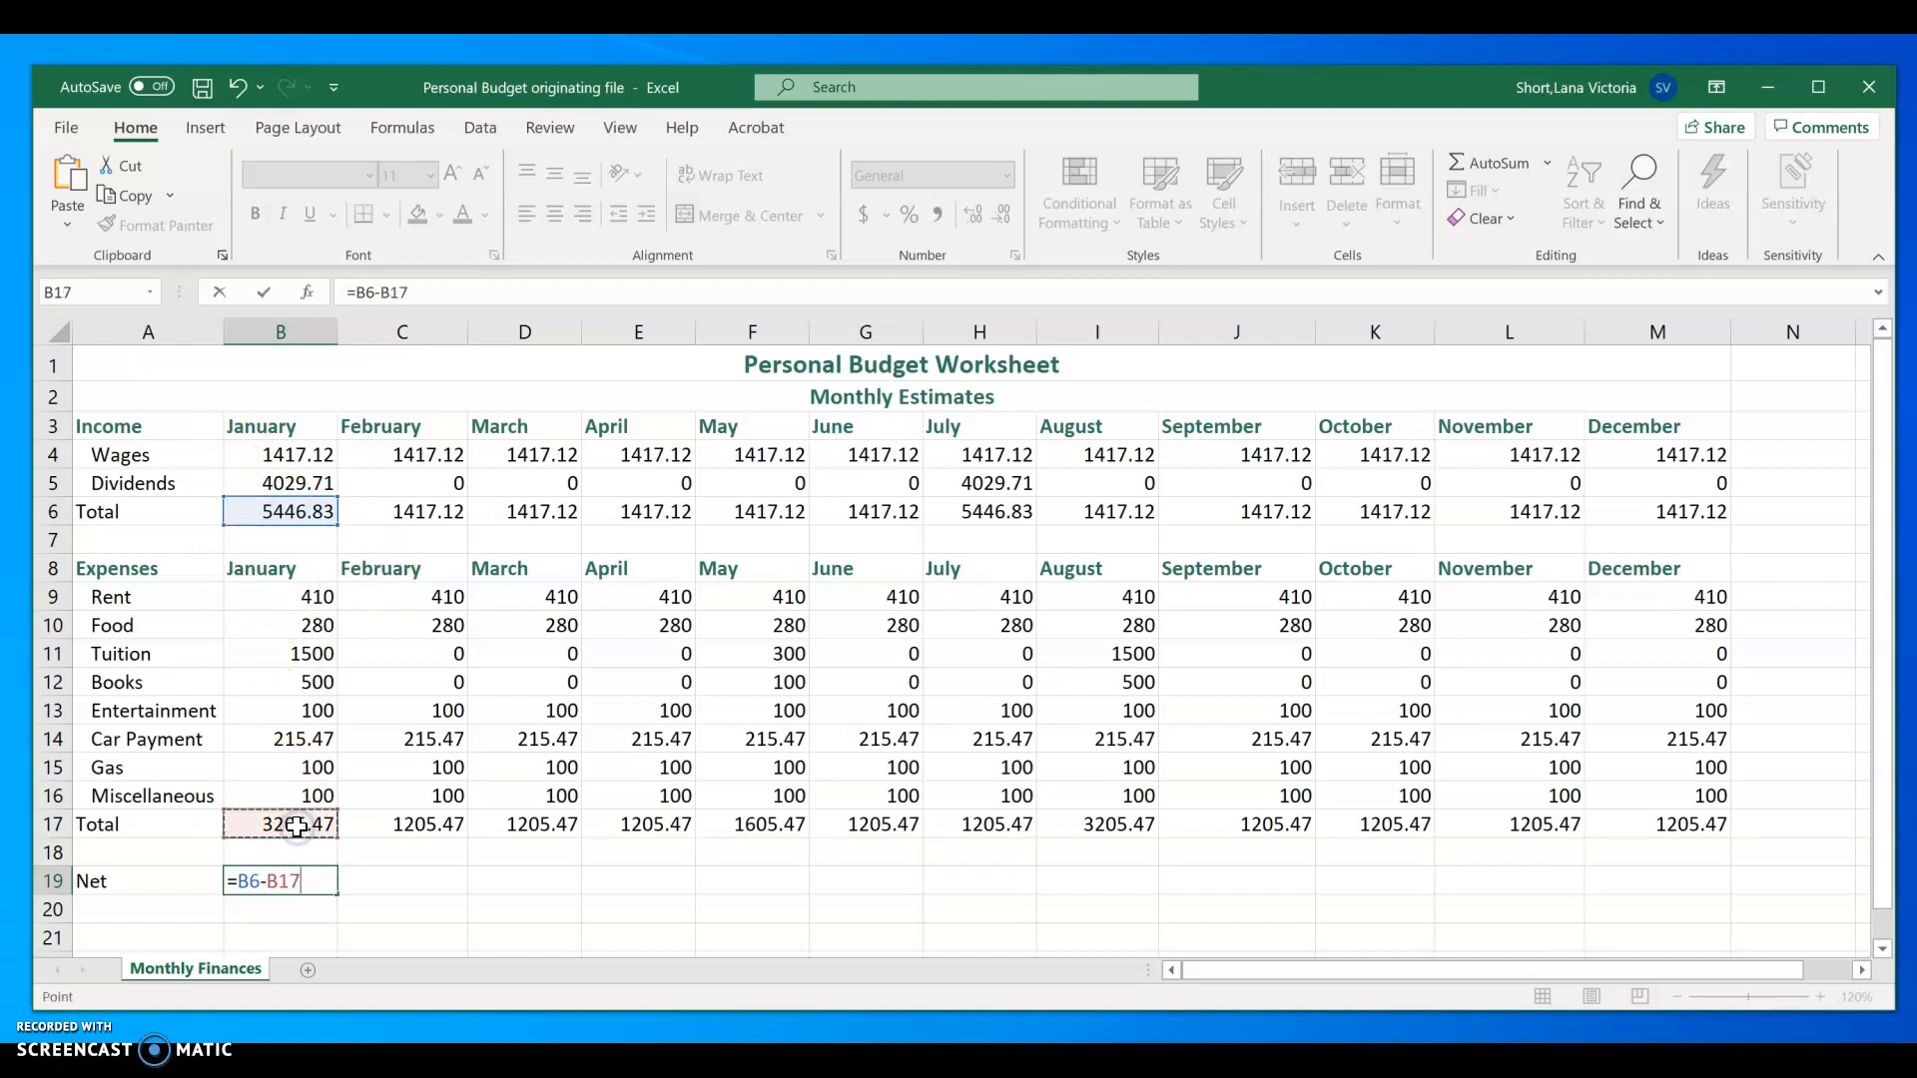
key(Return)
click(314, 881)
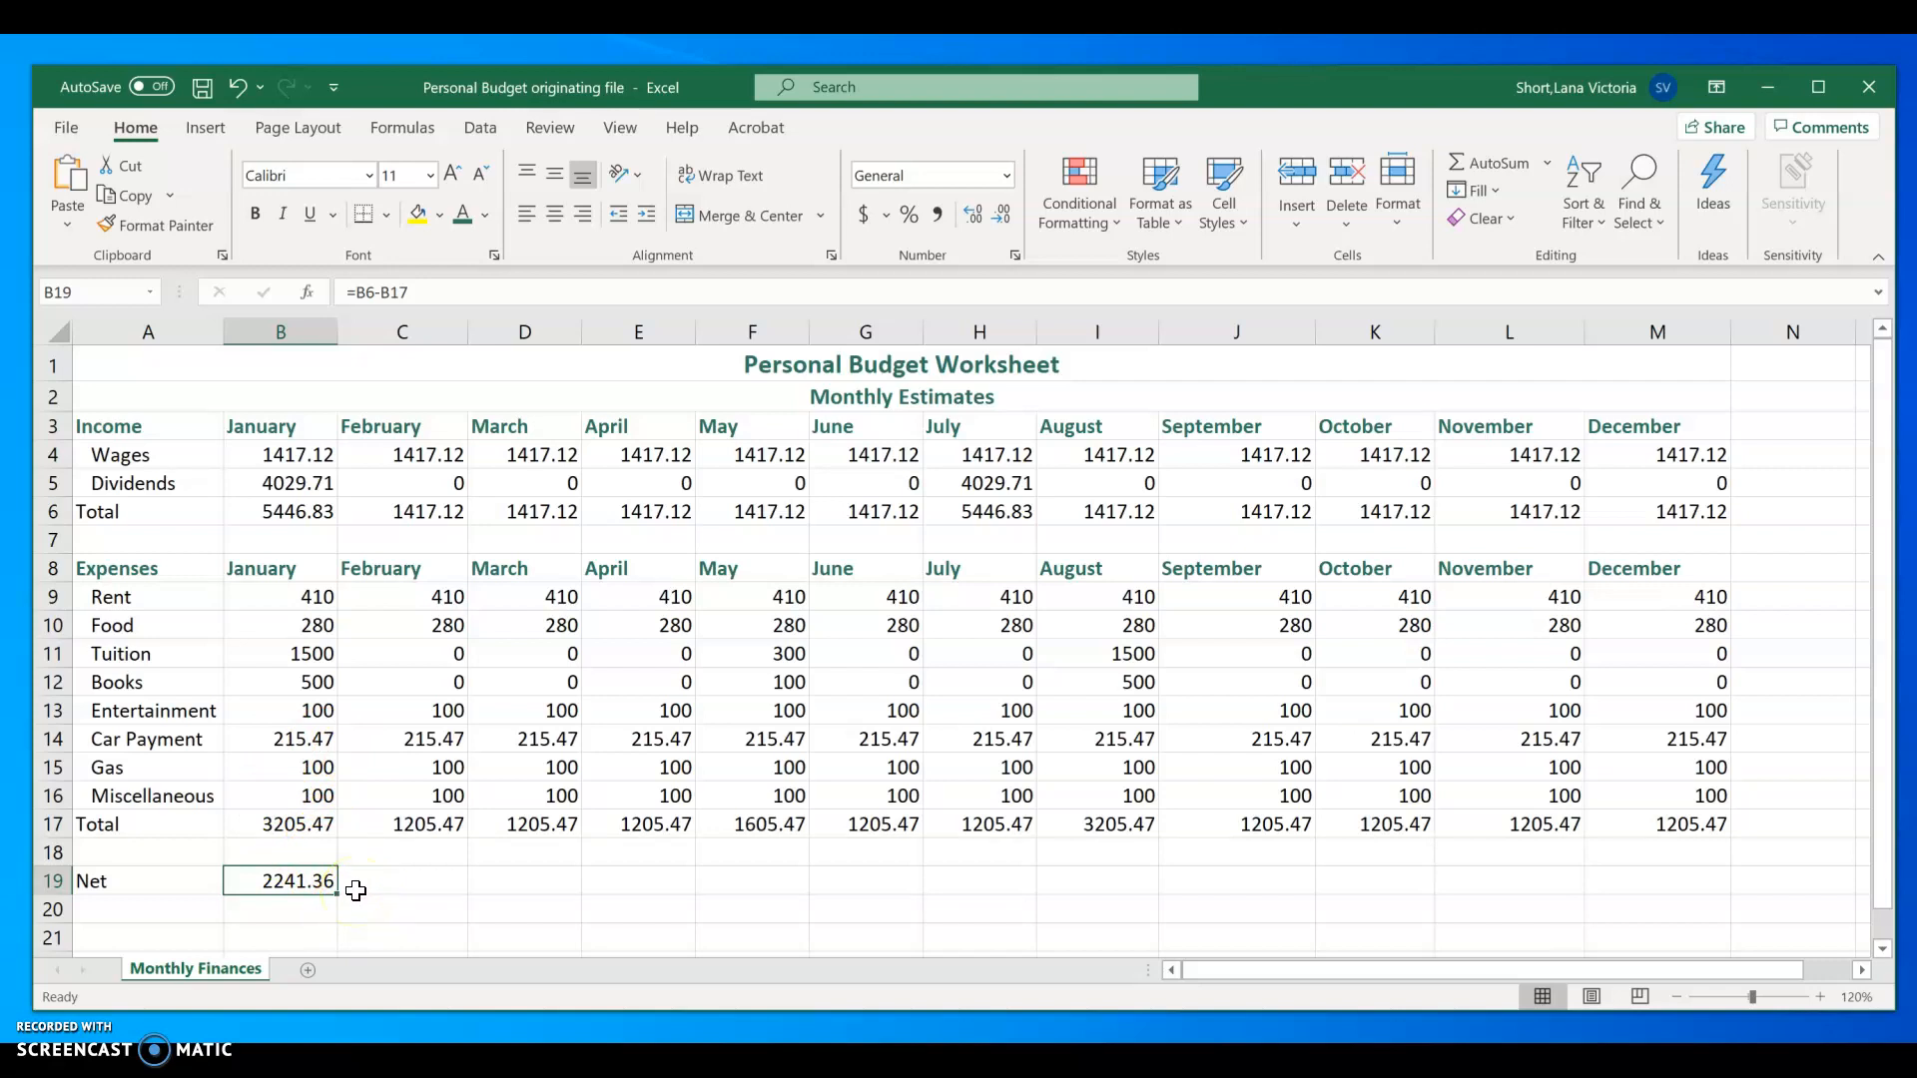
drag(337, 896, 1697, 889)
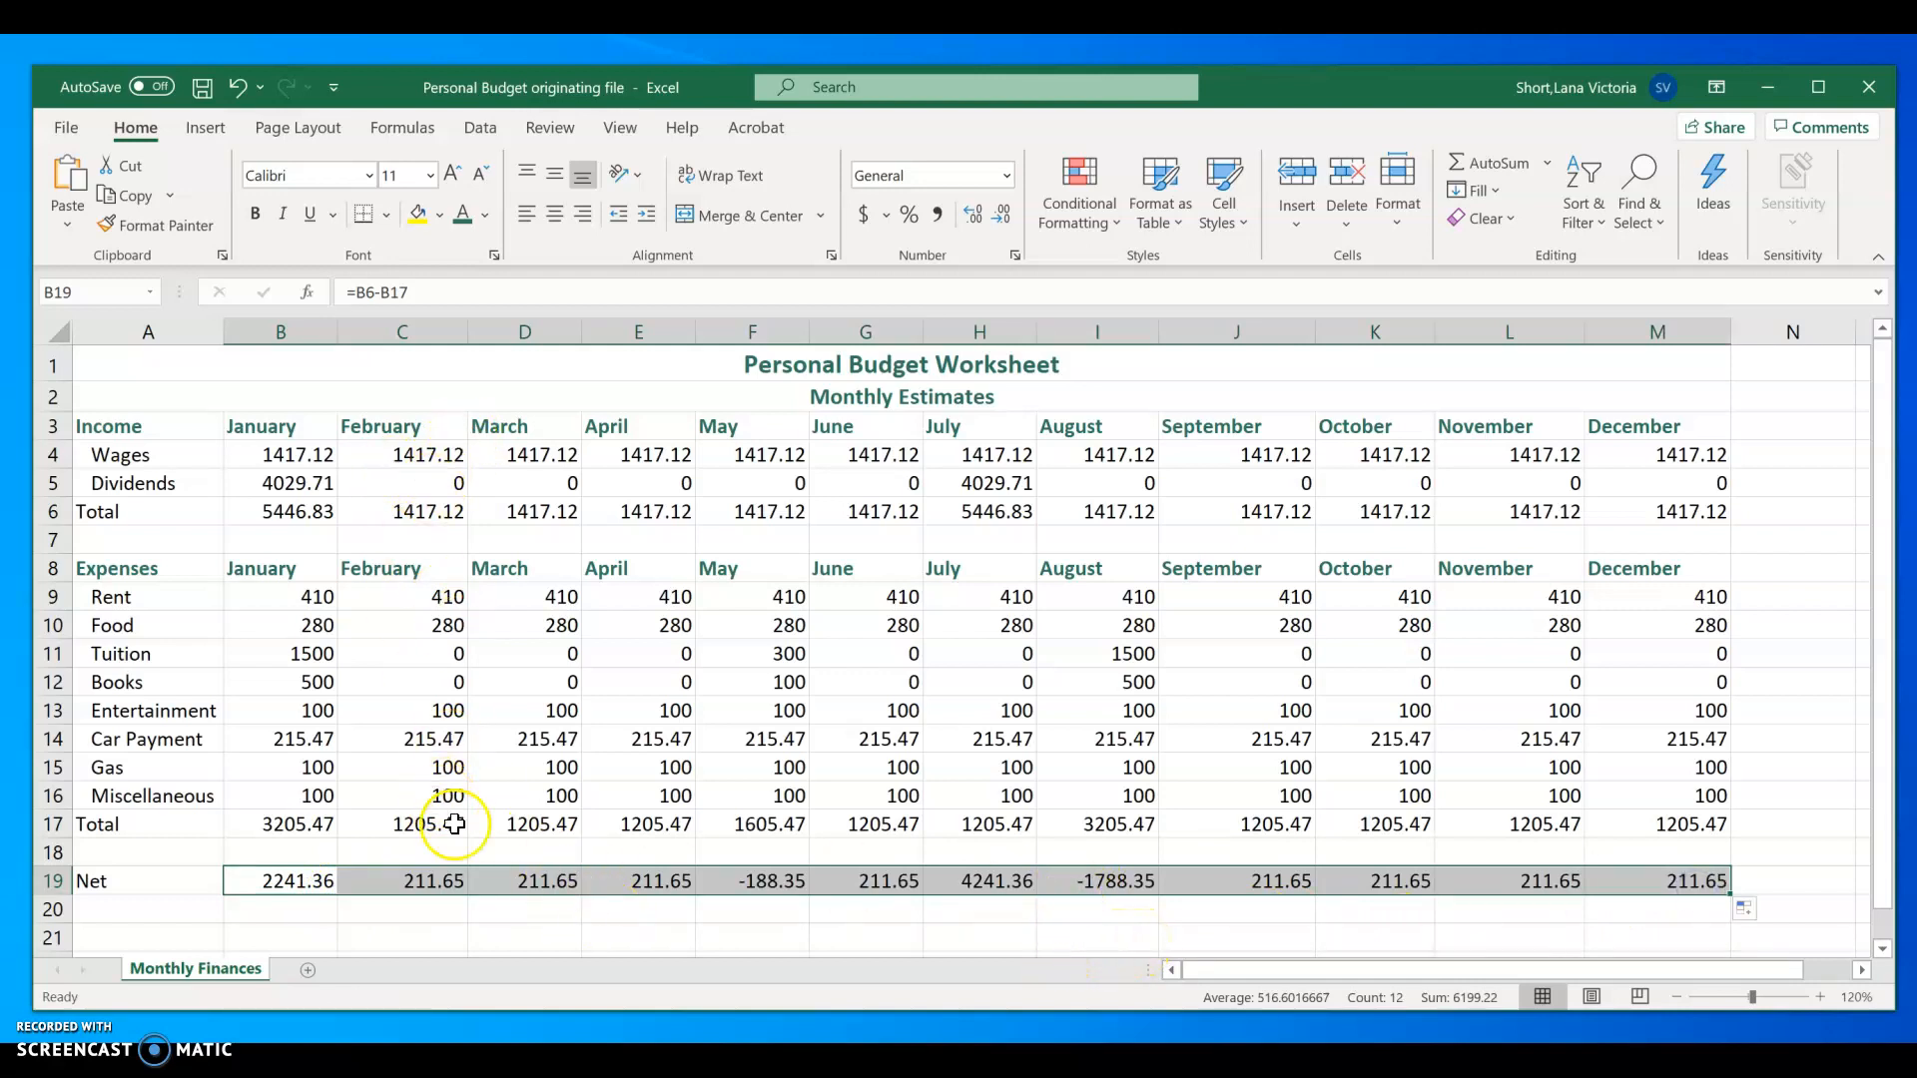
click(461, 934)
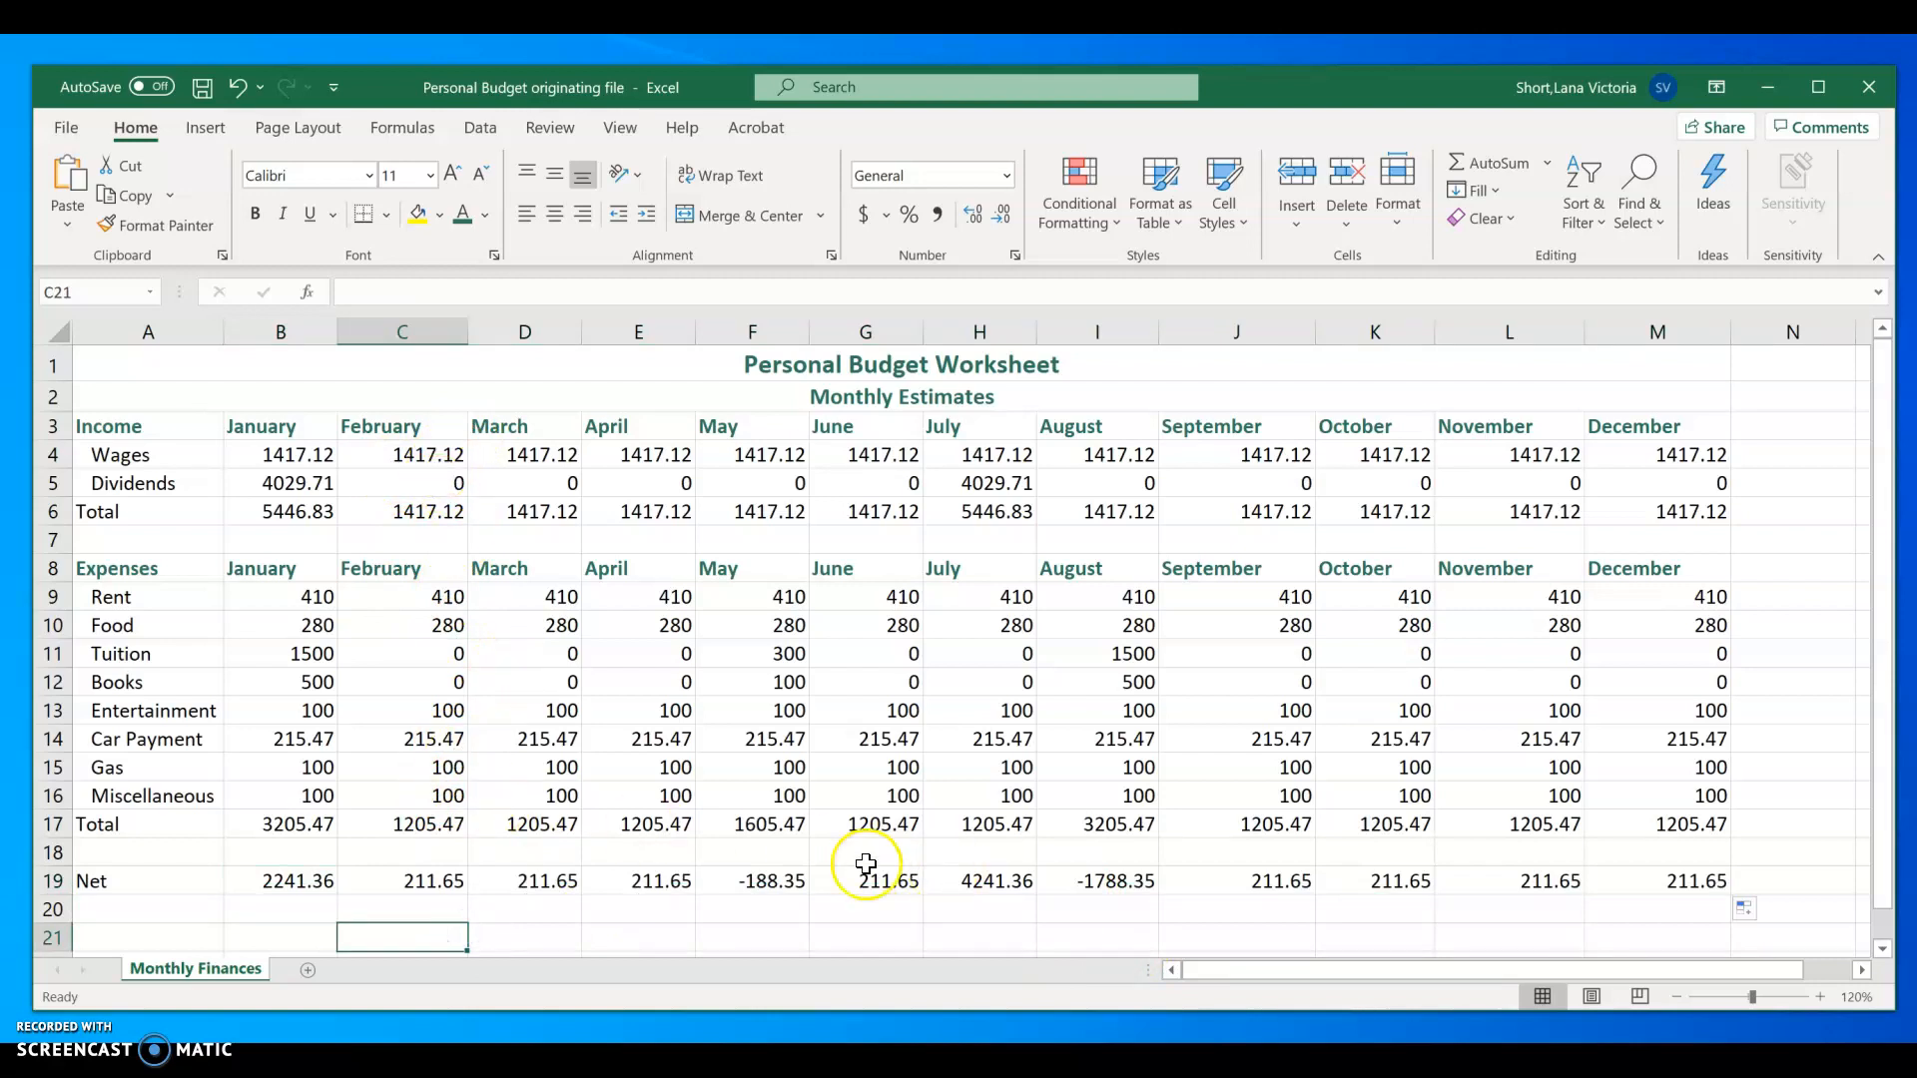
Step: Inspect April's net formula in E19 and the cells it references, leaving it unedited
click(660, 886)
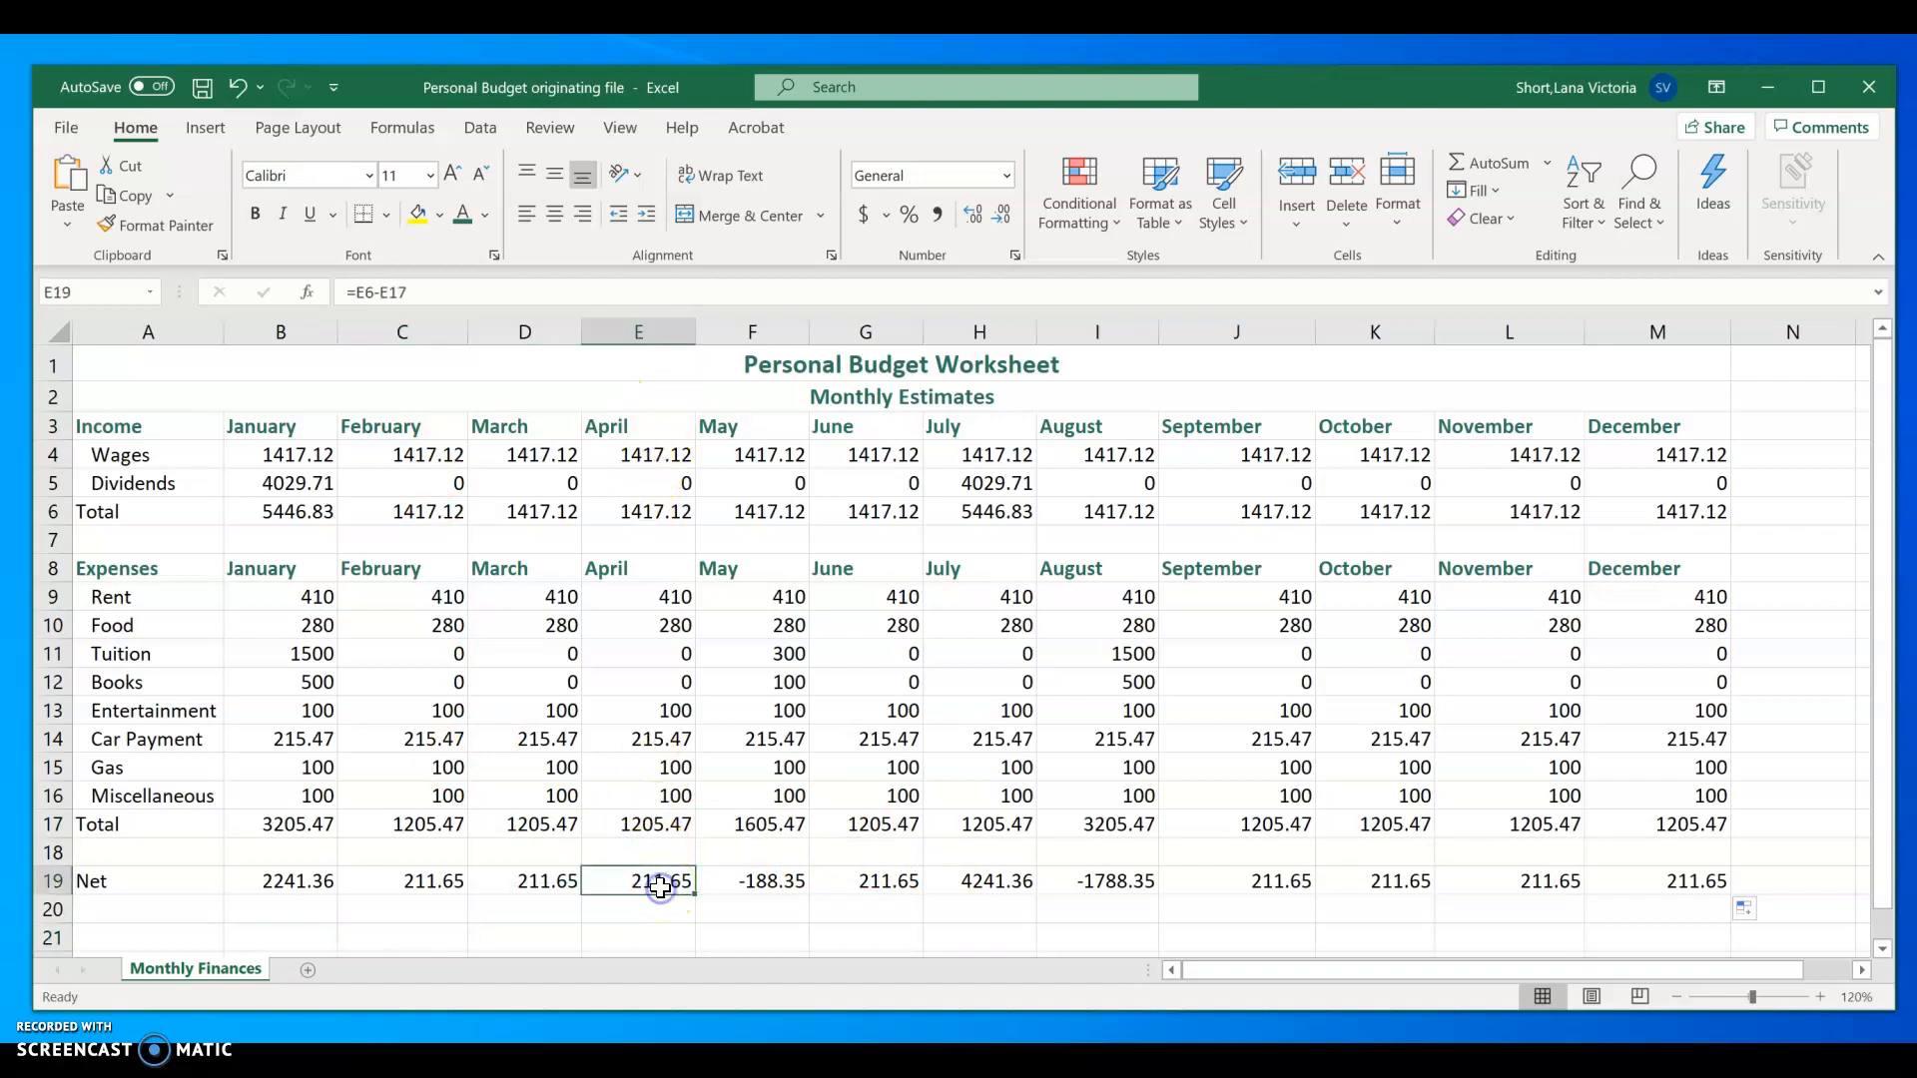
click(453, 295)
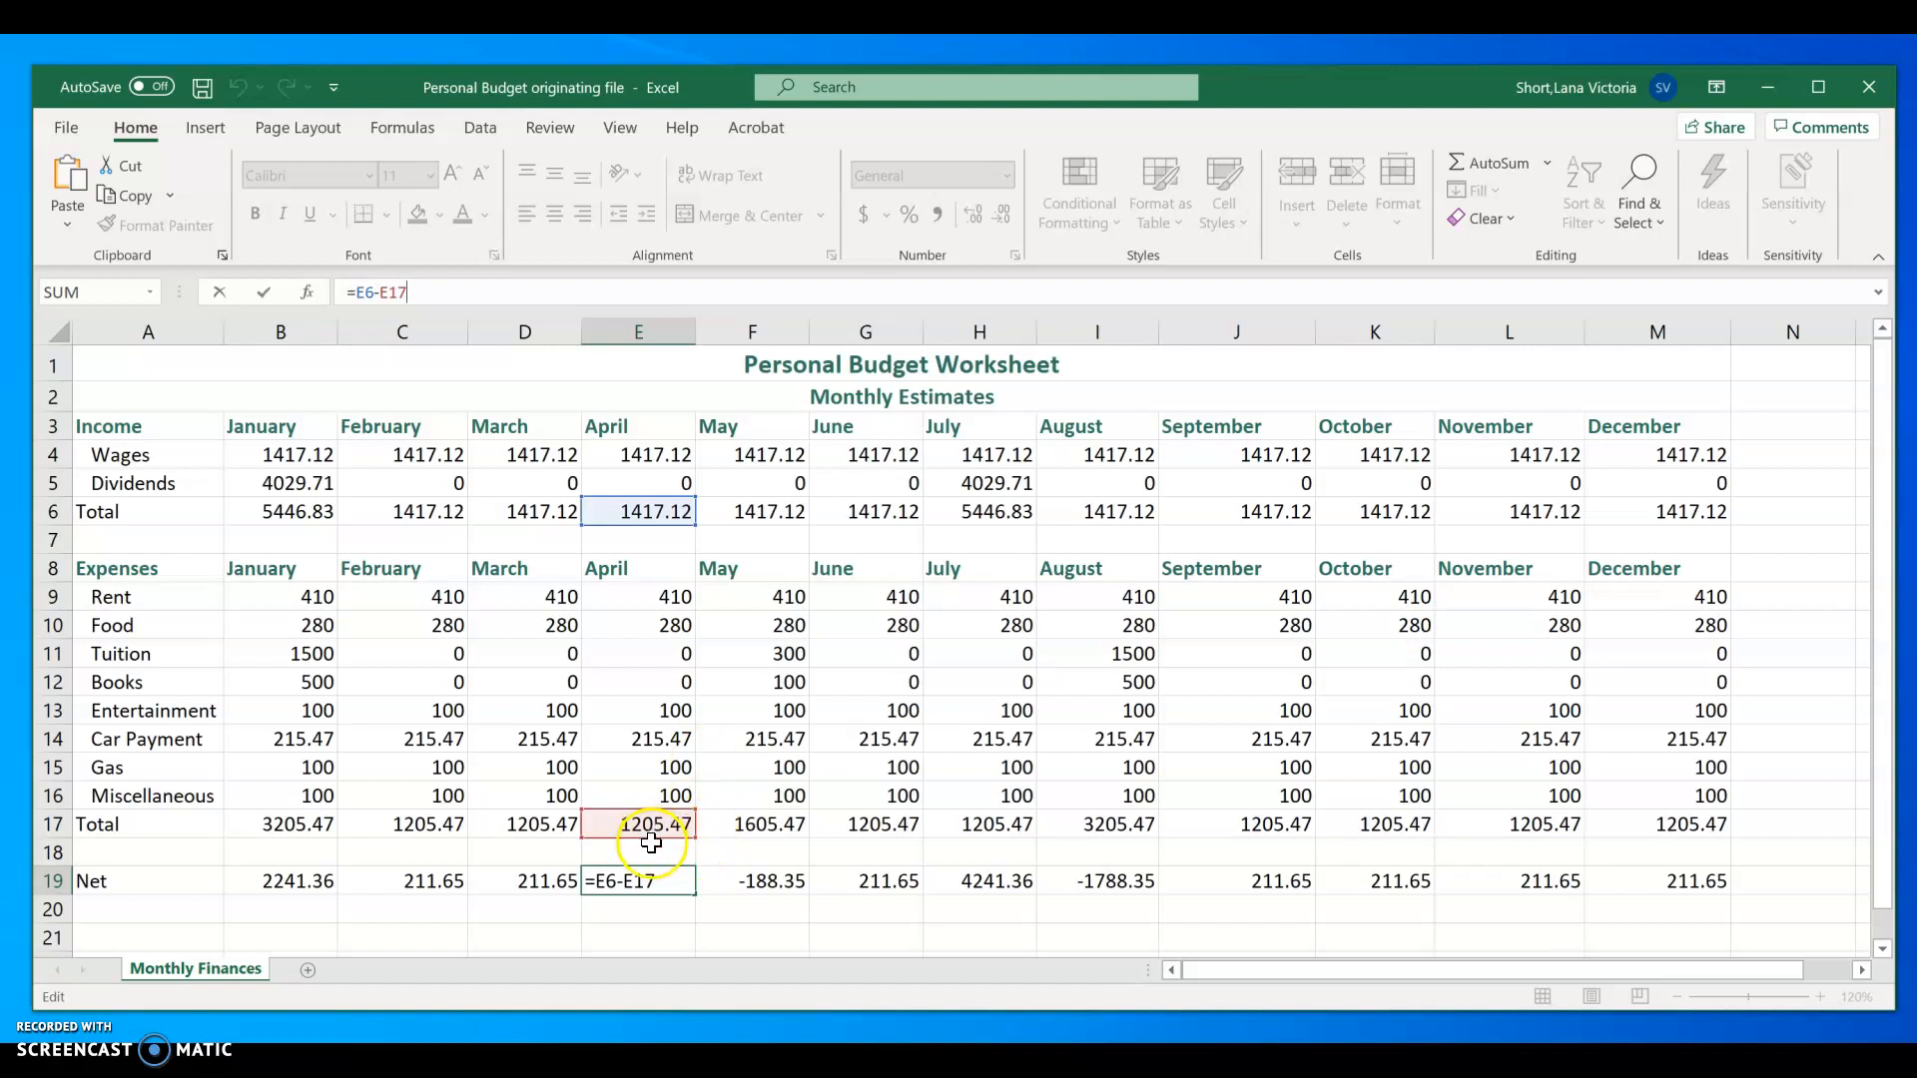
drag(449, 294, 346, 286)
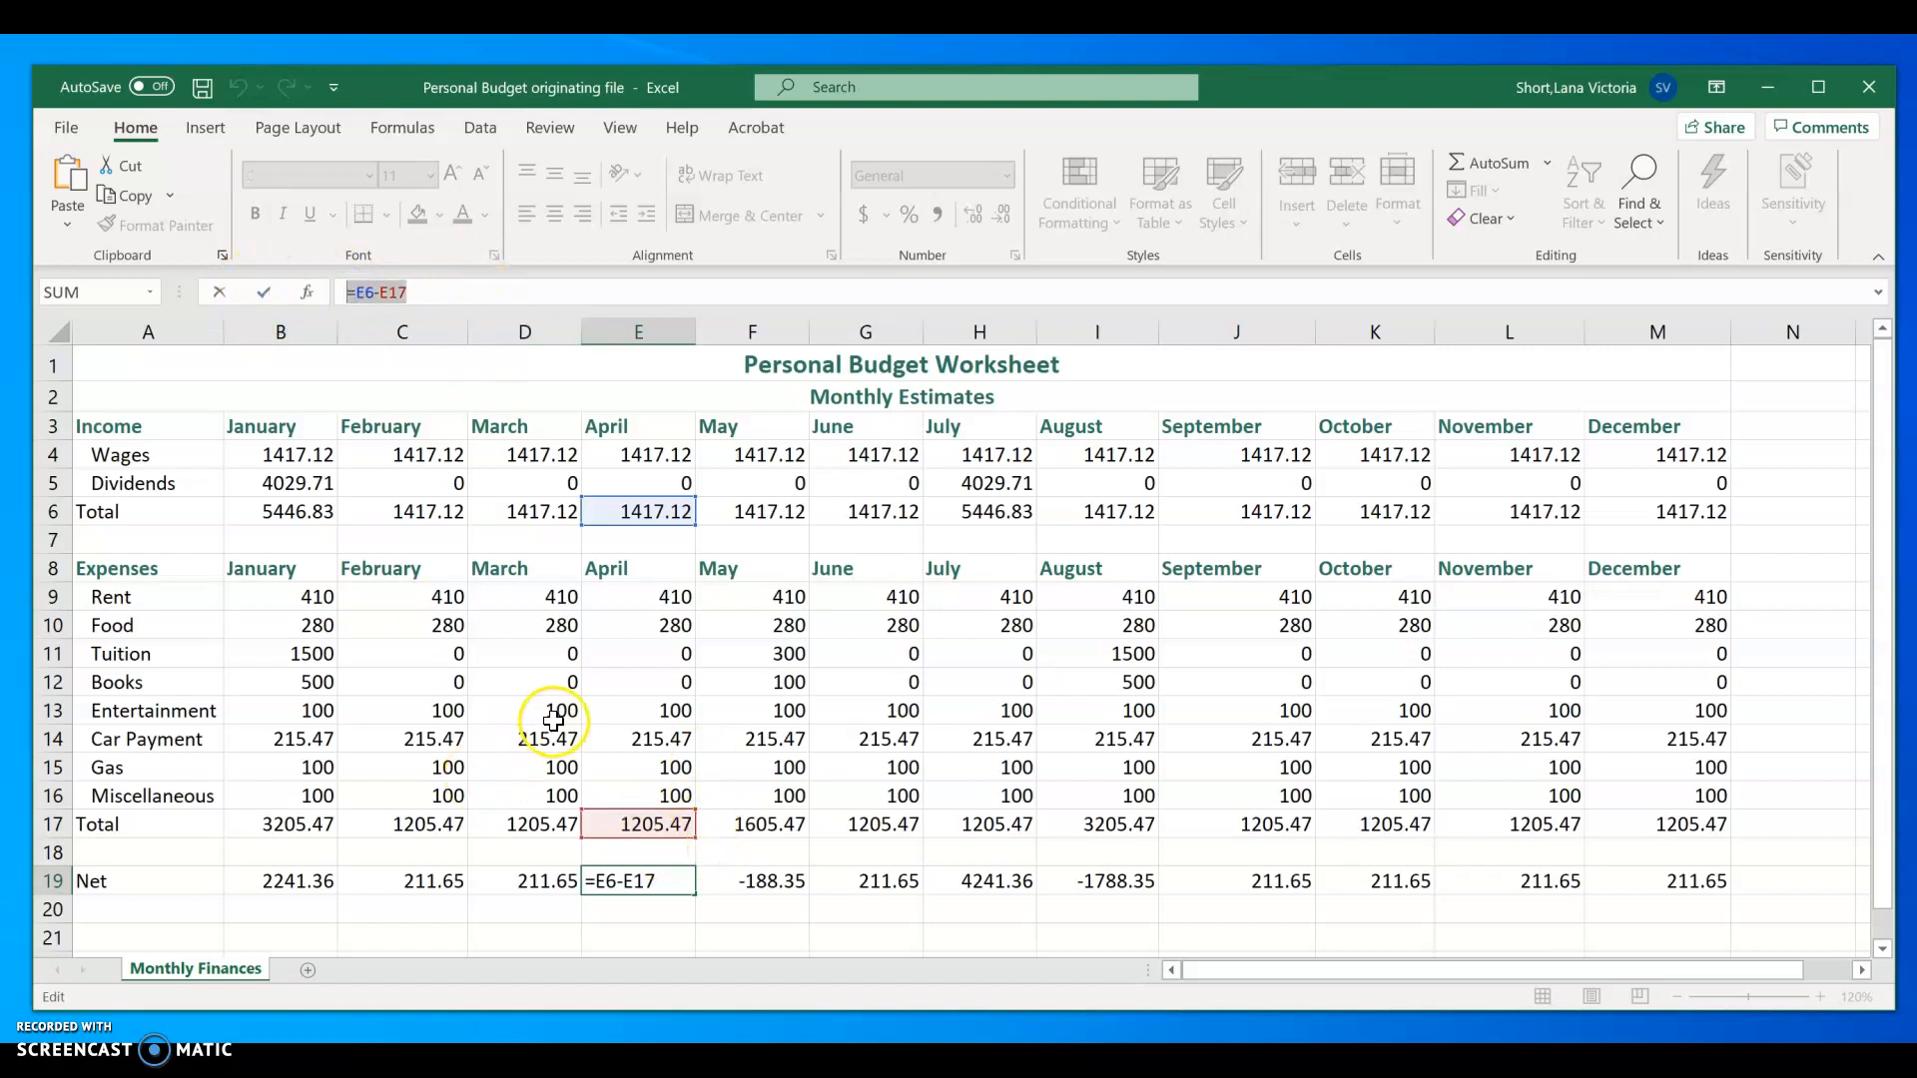
key(Escape)
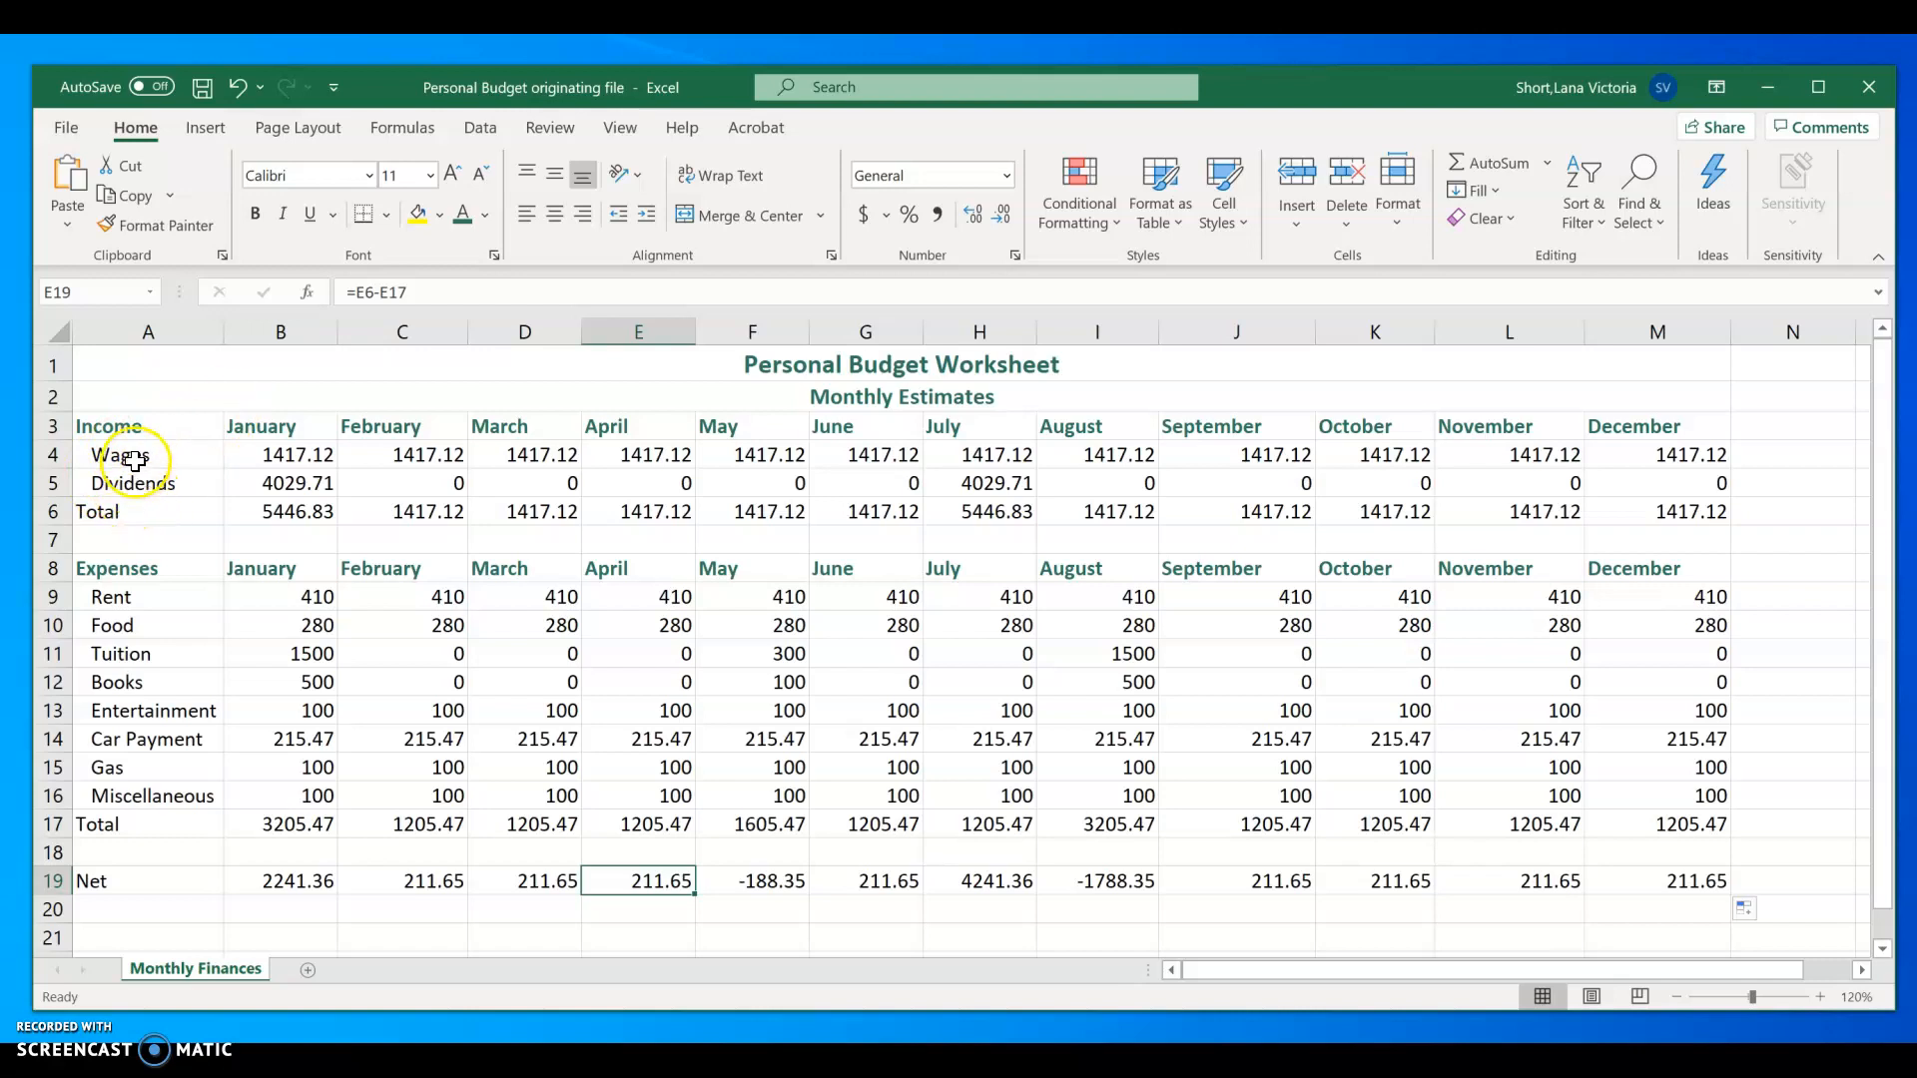
drag(148, 458, 154, 509)
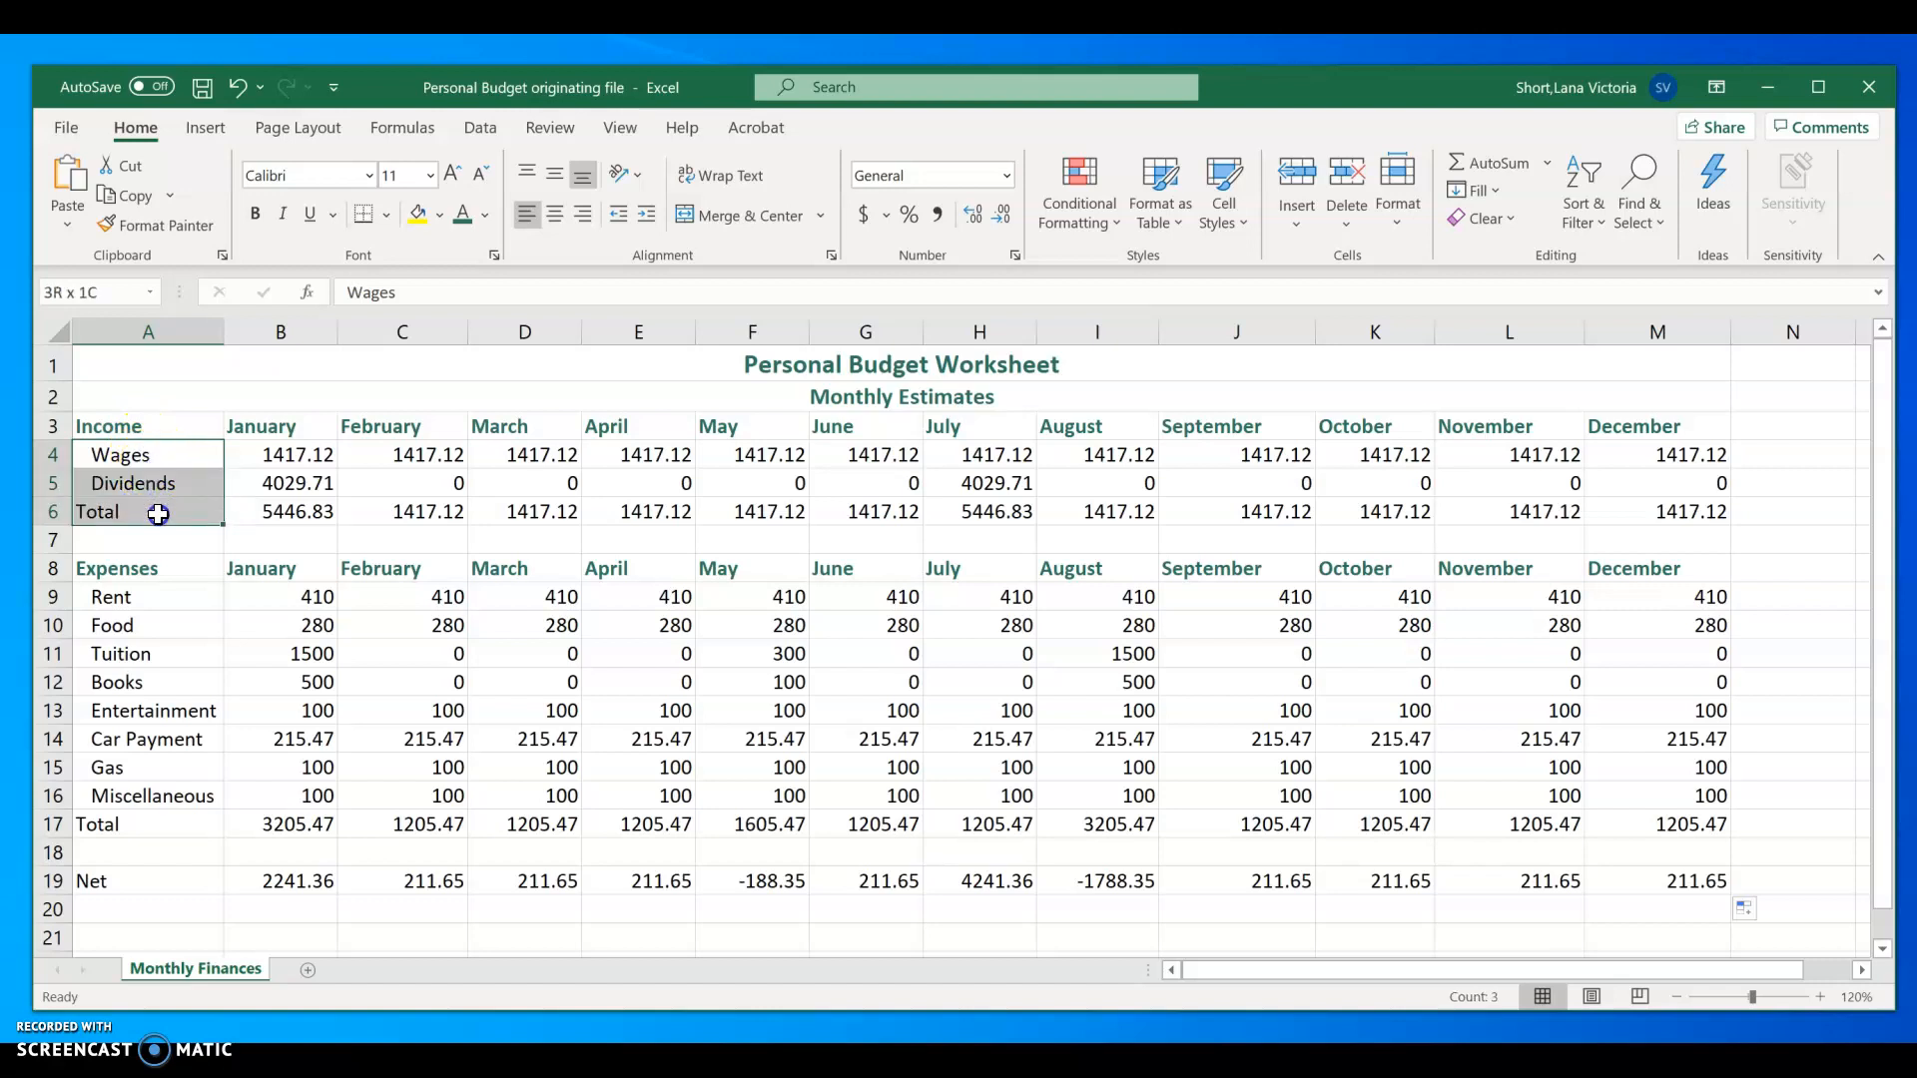
key(ctrl+b)
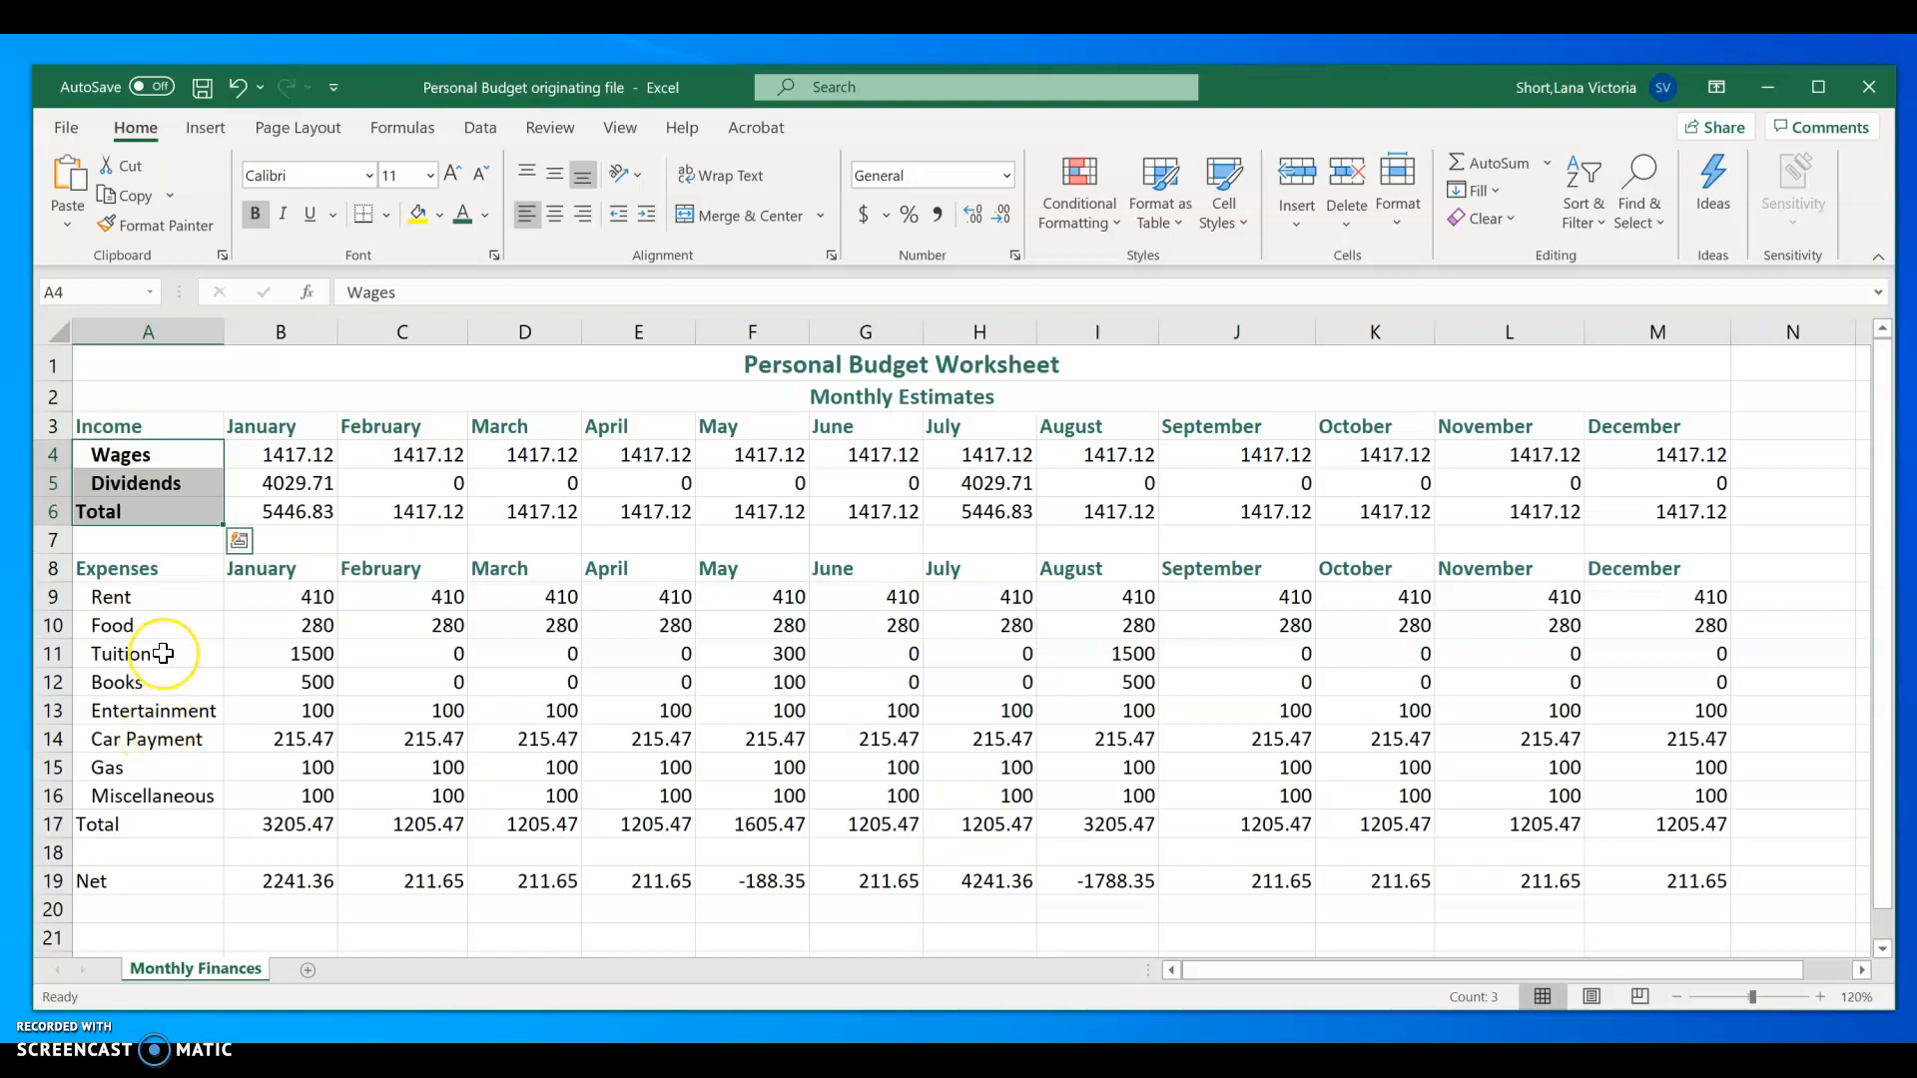
key(ctrl+z)
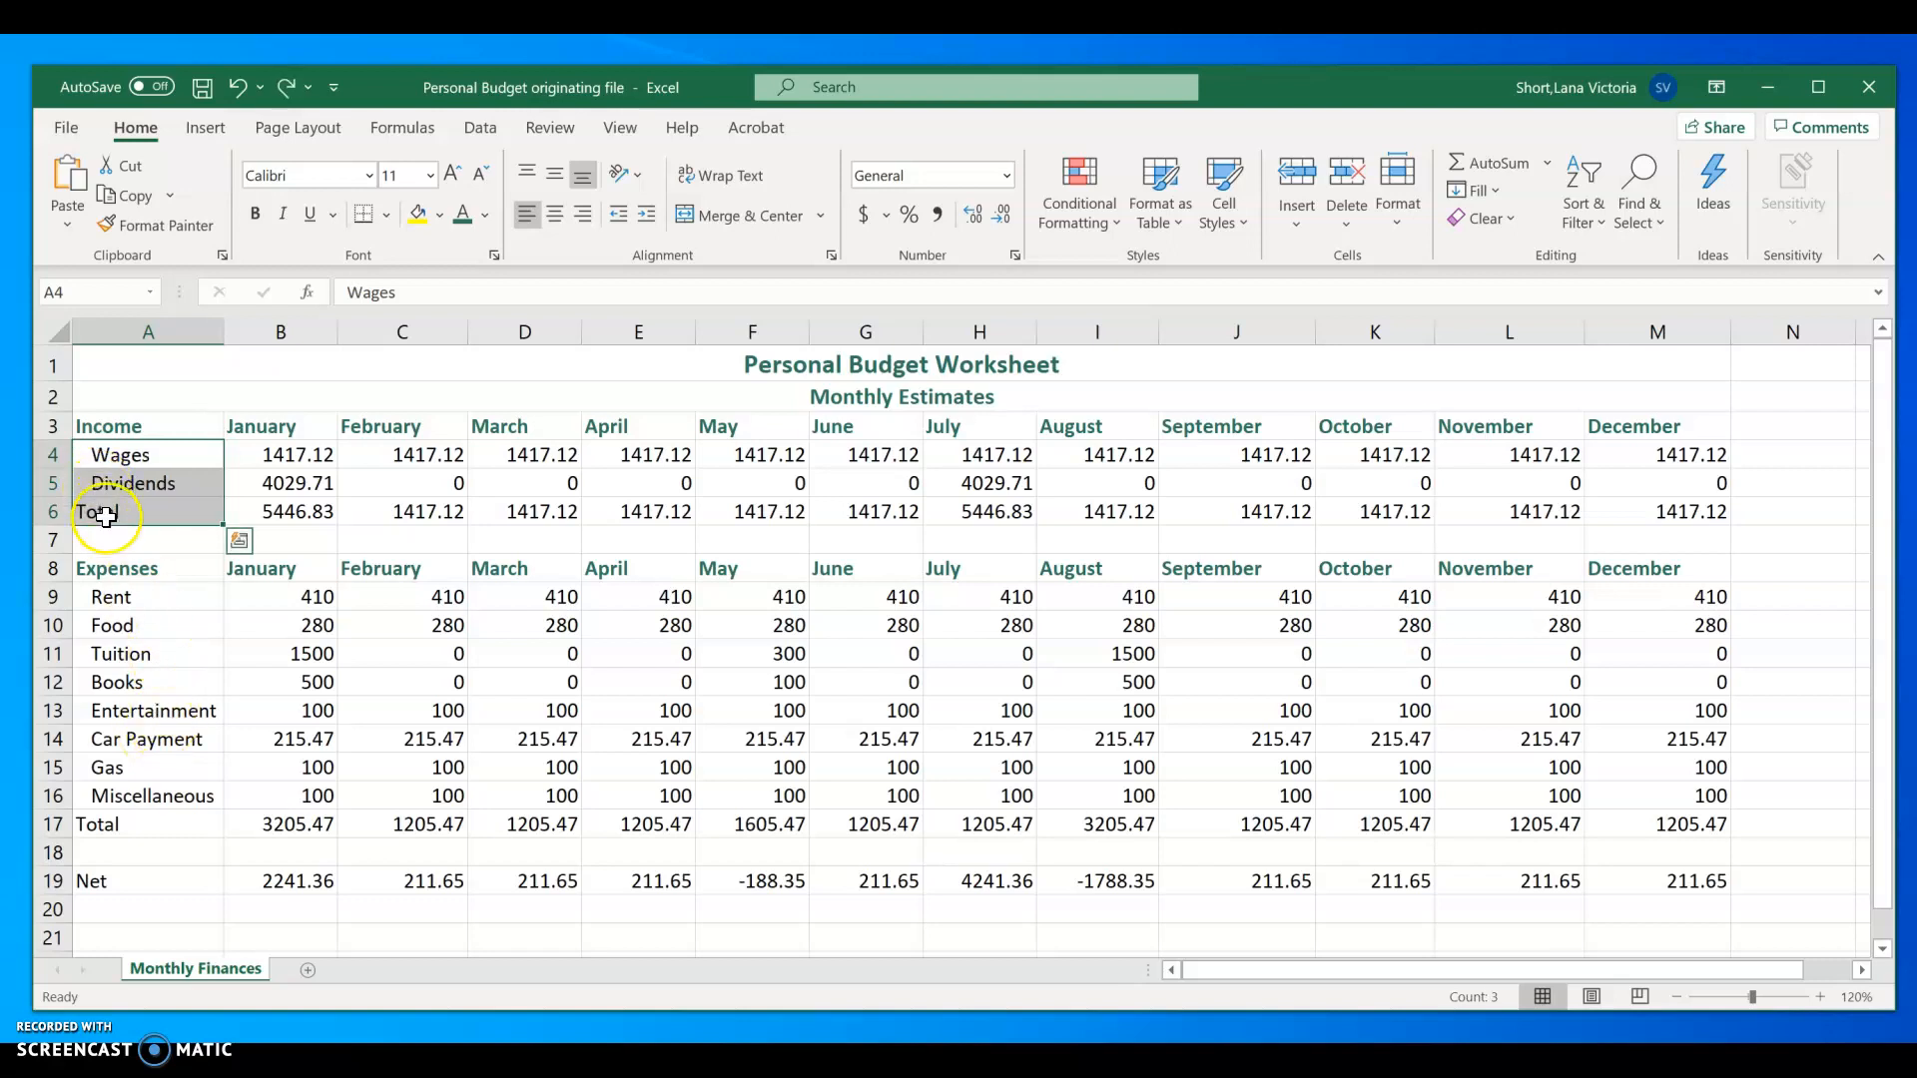
Step: Bold the Total labels in A6 and A17 and the Net label in A19
click(108, 514)
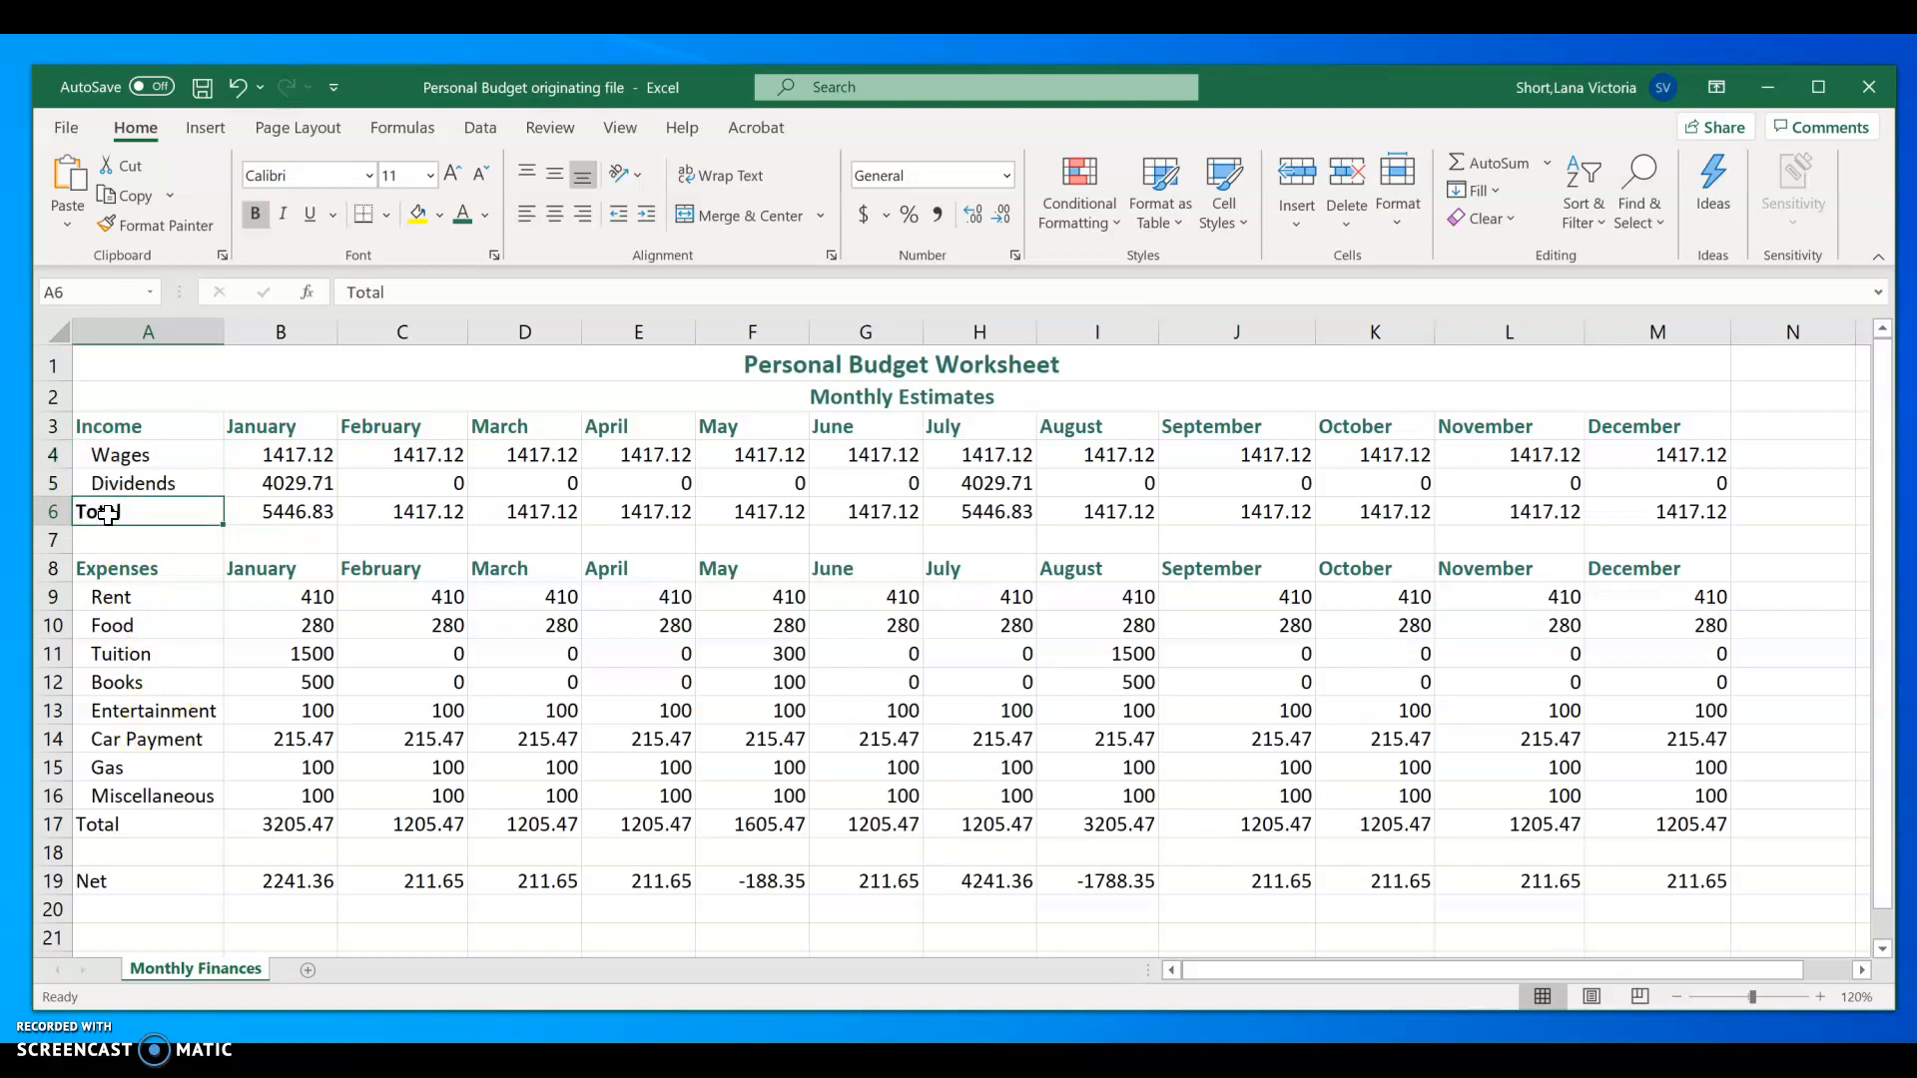
ctrl+click(135, 881)
key(ctrl+b)
click(140, 824)
key(ctrl+b)
Step: Bold the entire Total and Net rows together: A6:M6, A17:M17 and A19:M19
drag(118, 512, 1609, 530)
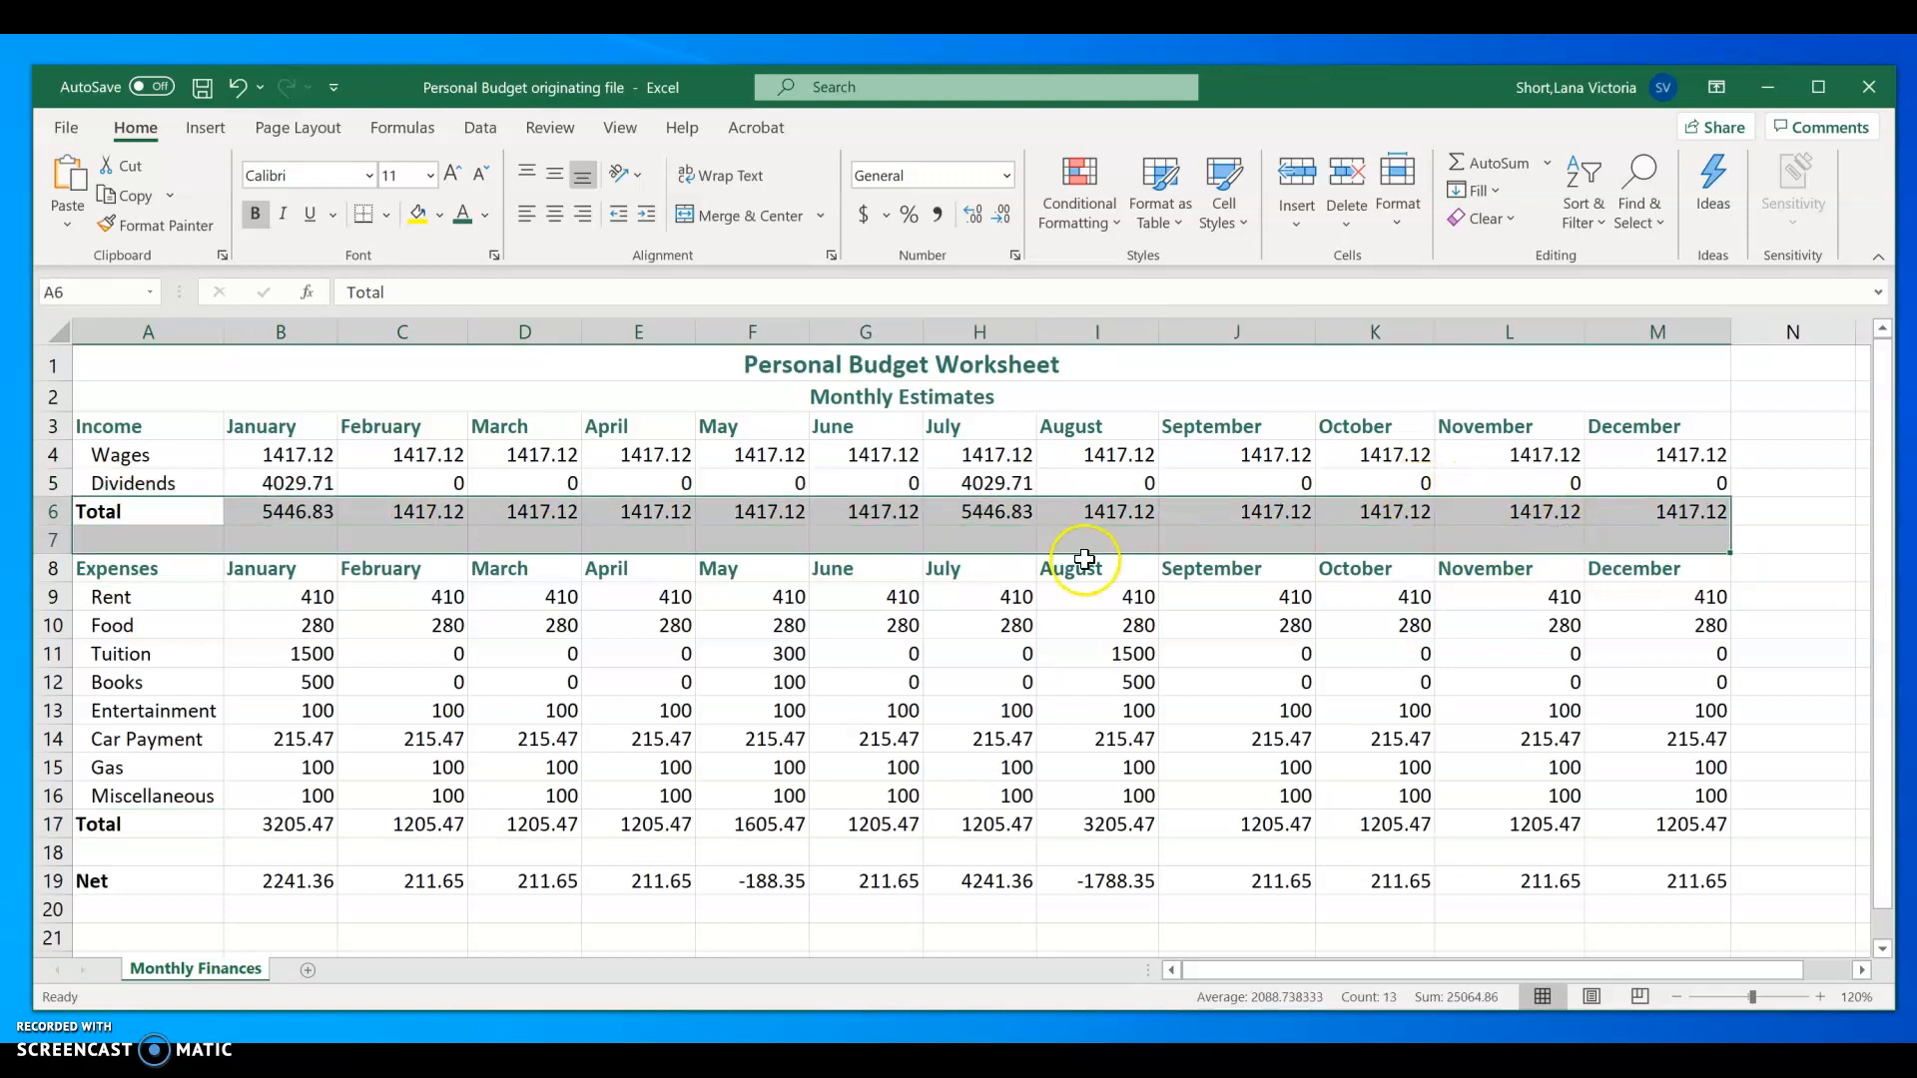
drag(95, 511, 1650, 522)
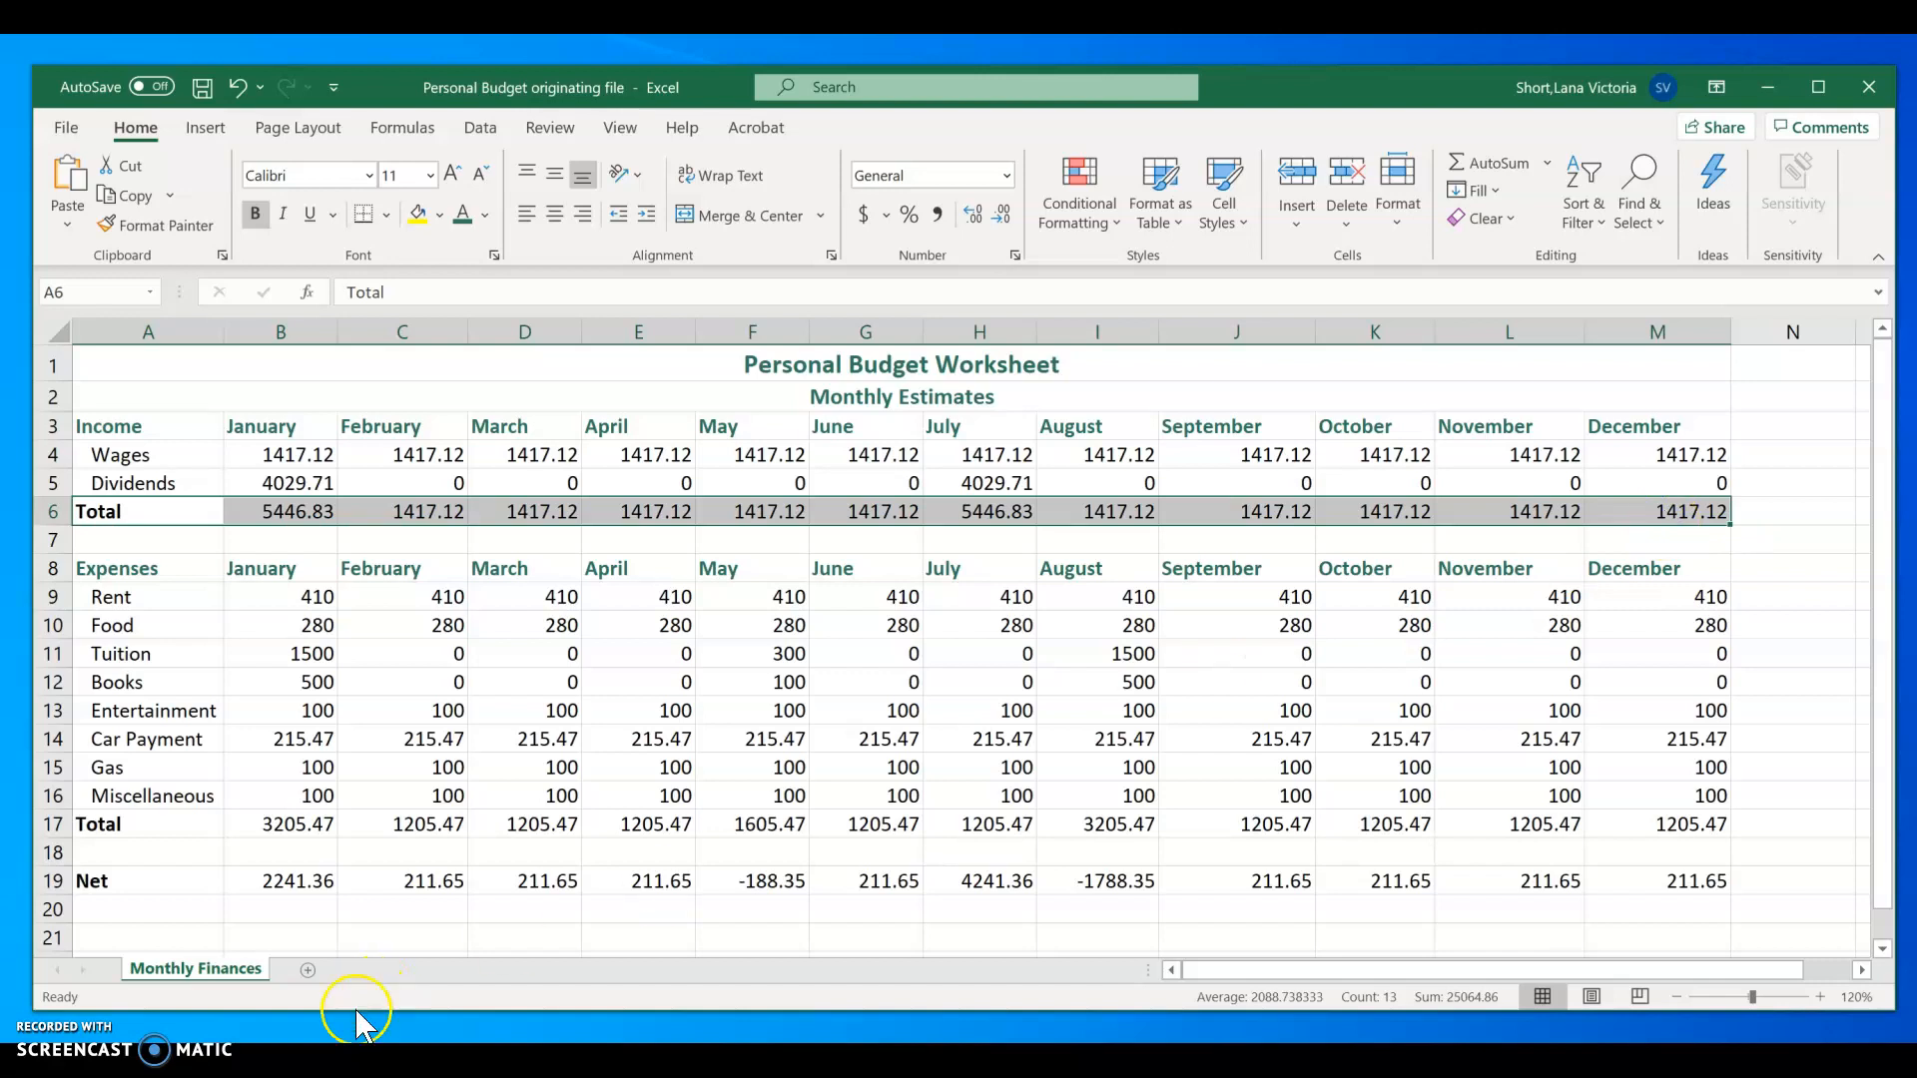
ctrl+click(111, 829)
drag(110, 829, 1666, 821)
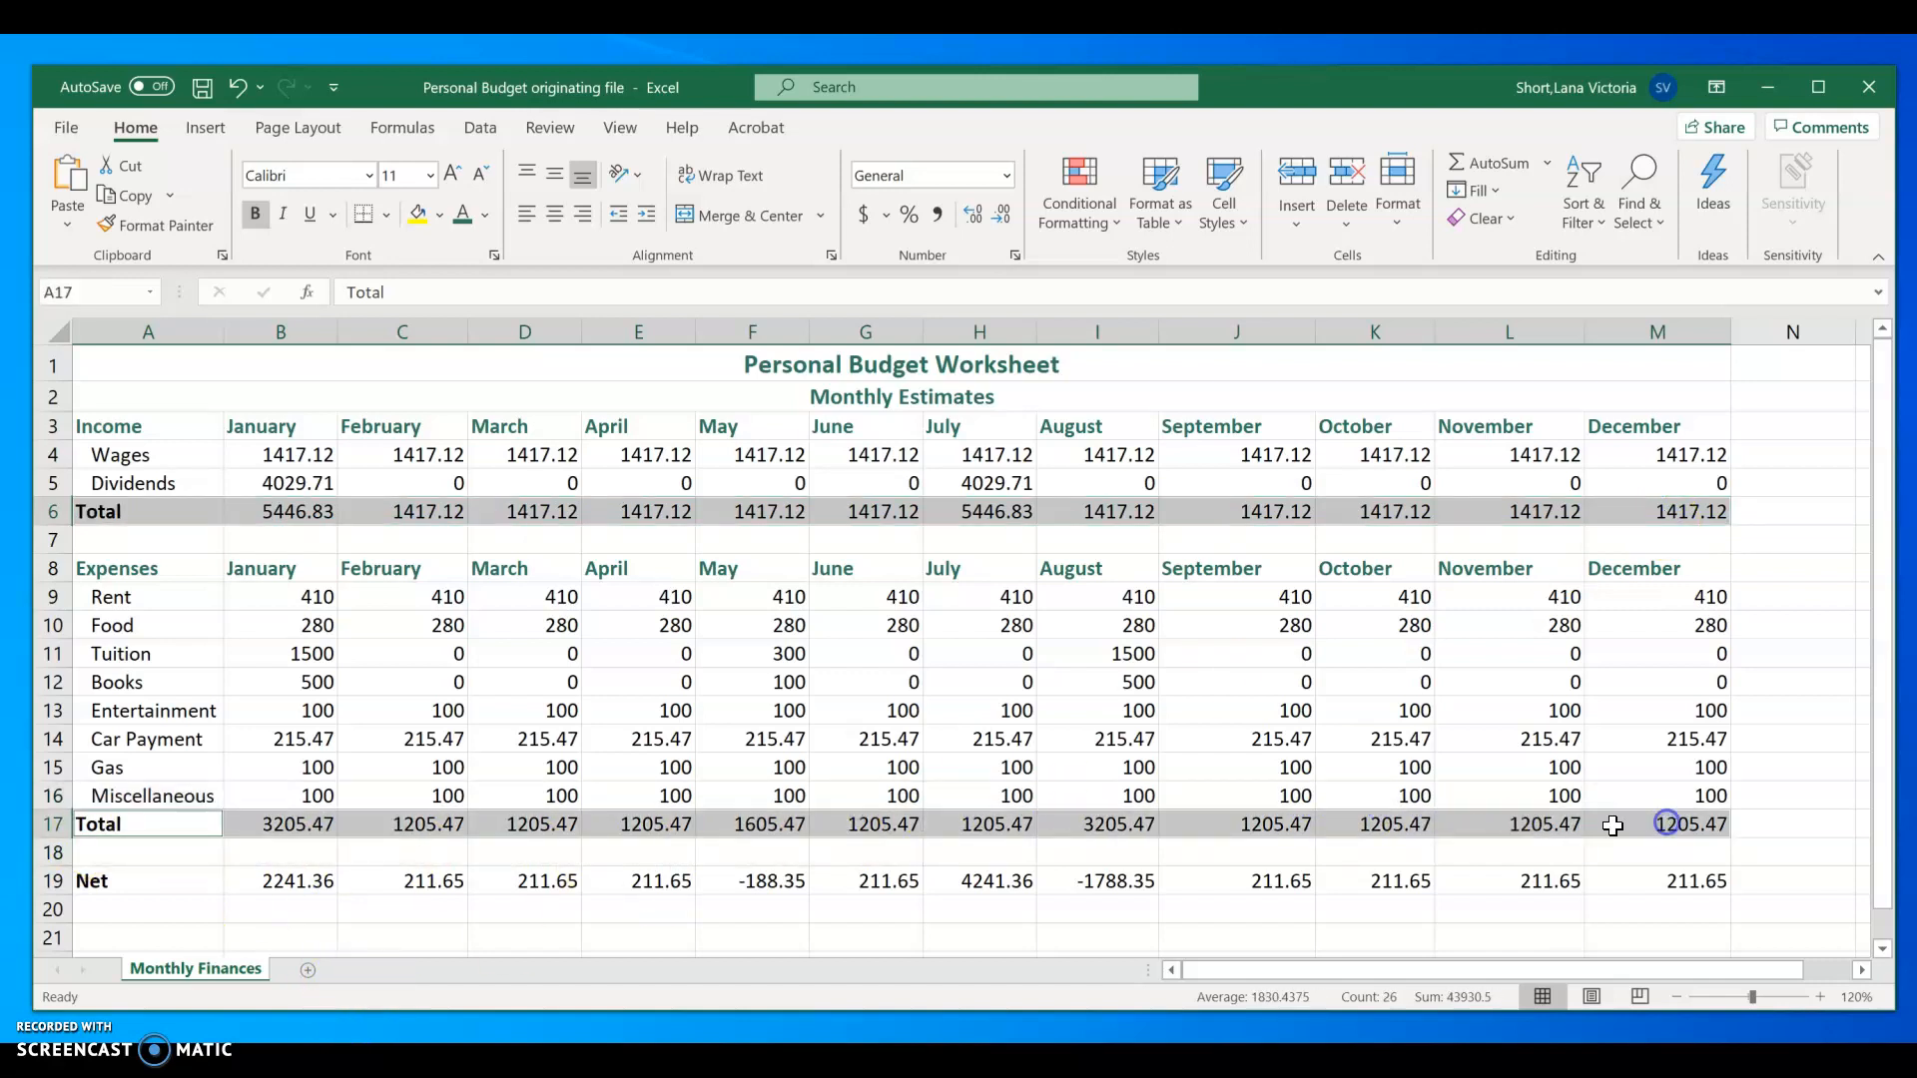
drag(111, 877, 1632, 886)
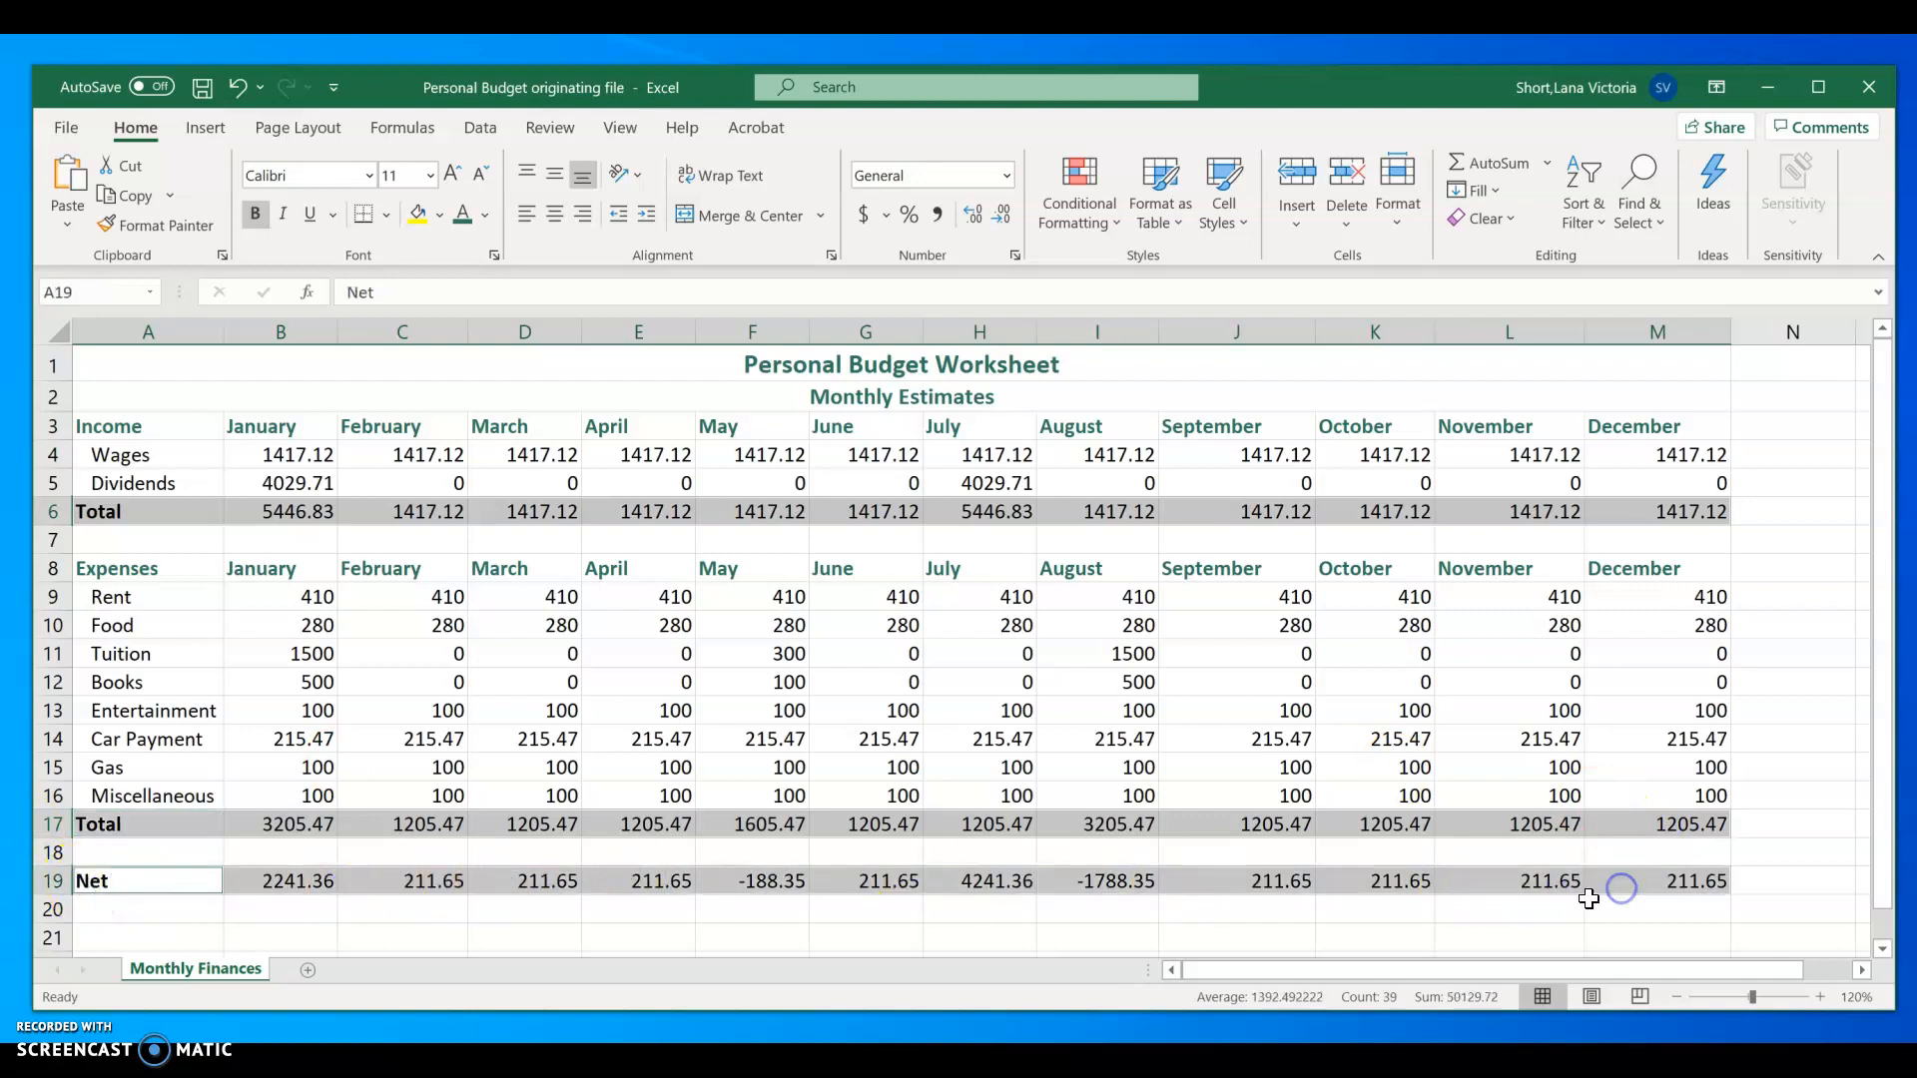
key(ctrl+b)
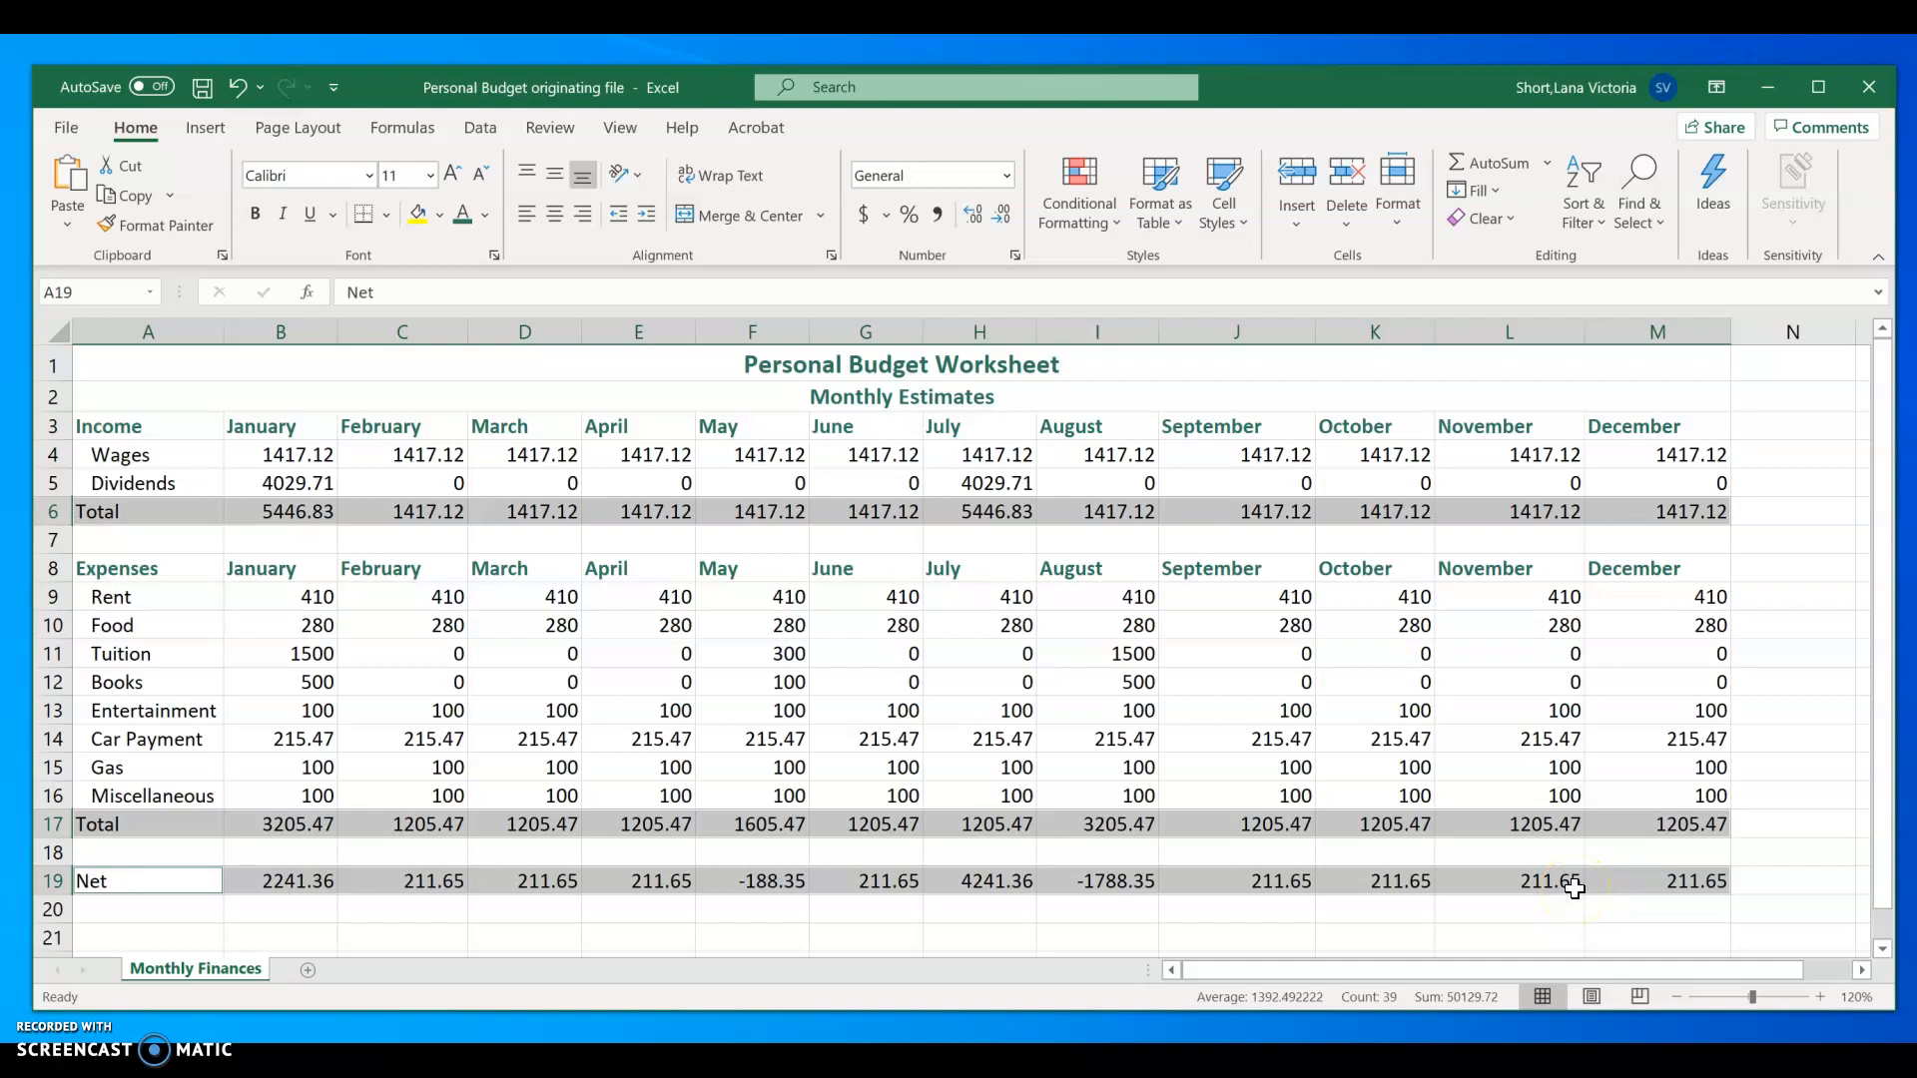
key(ctrl+b)
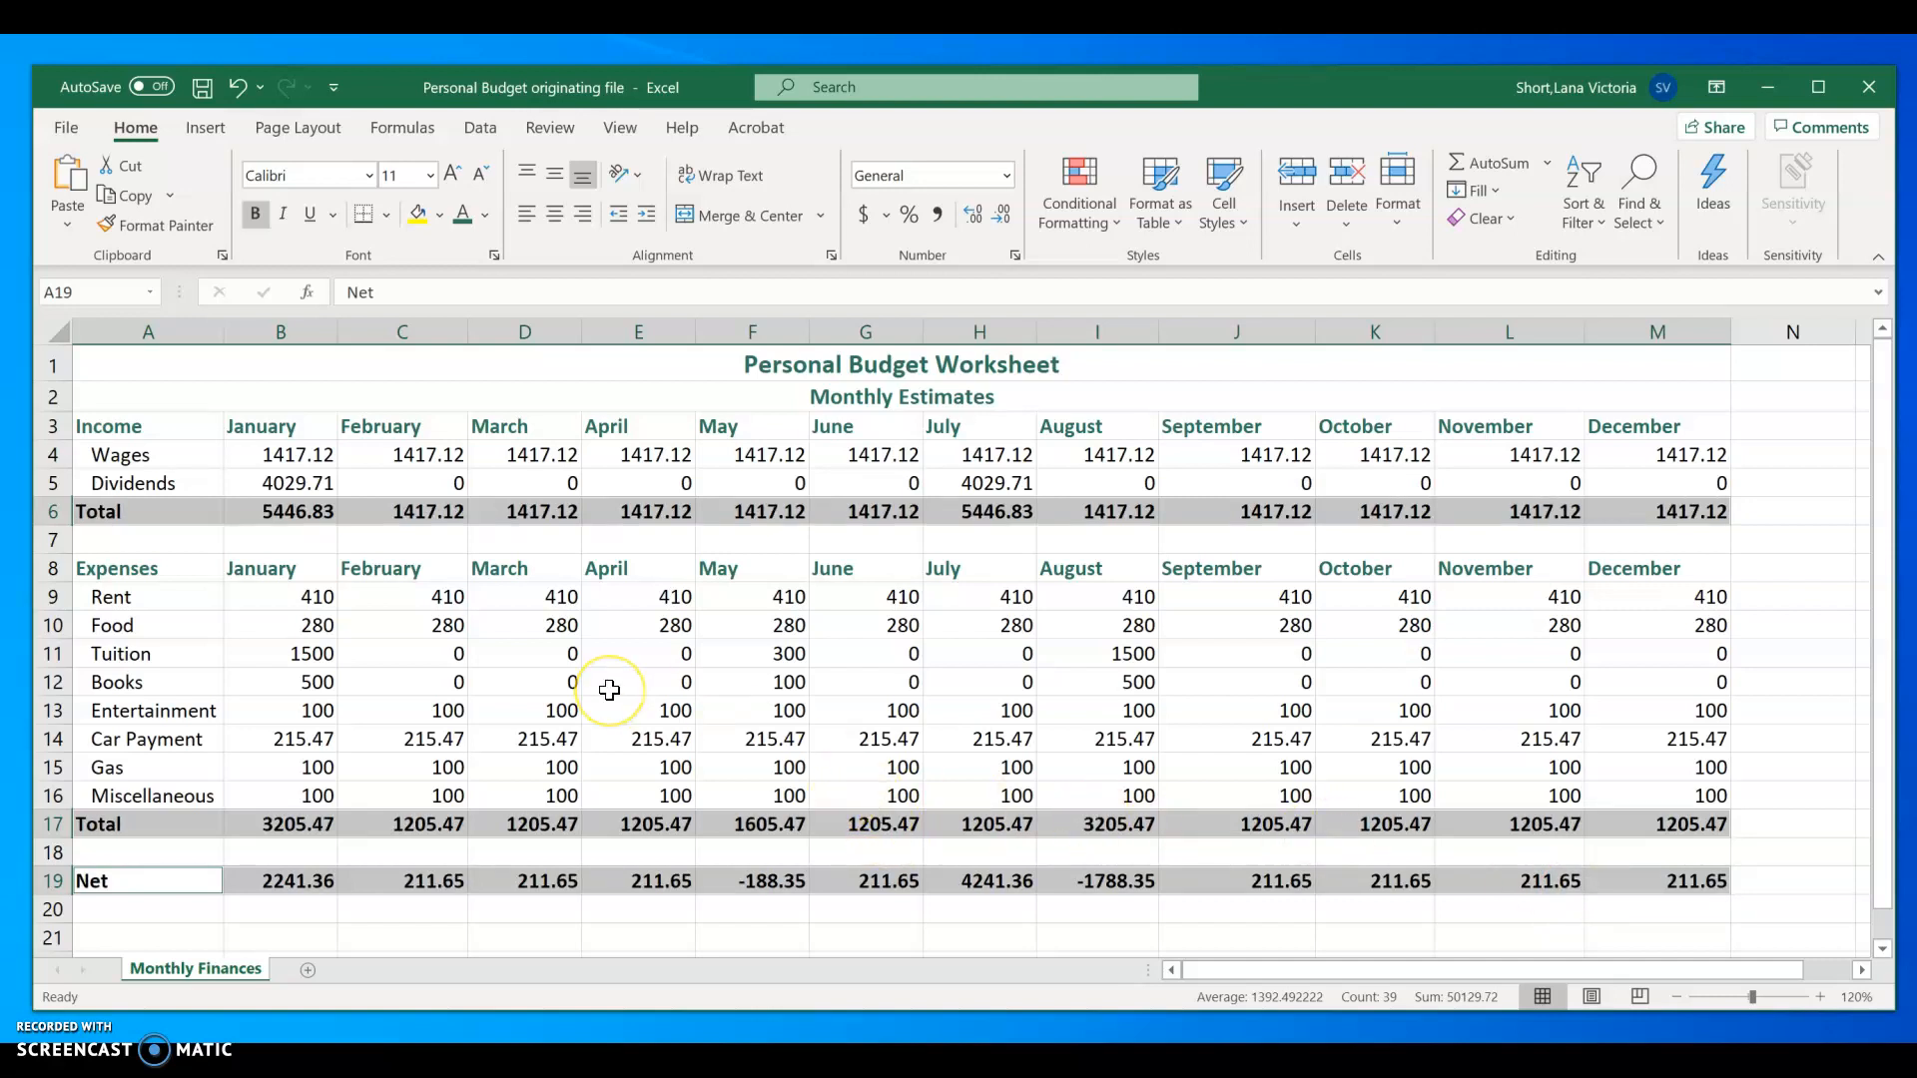
click(664, 955)
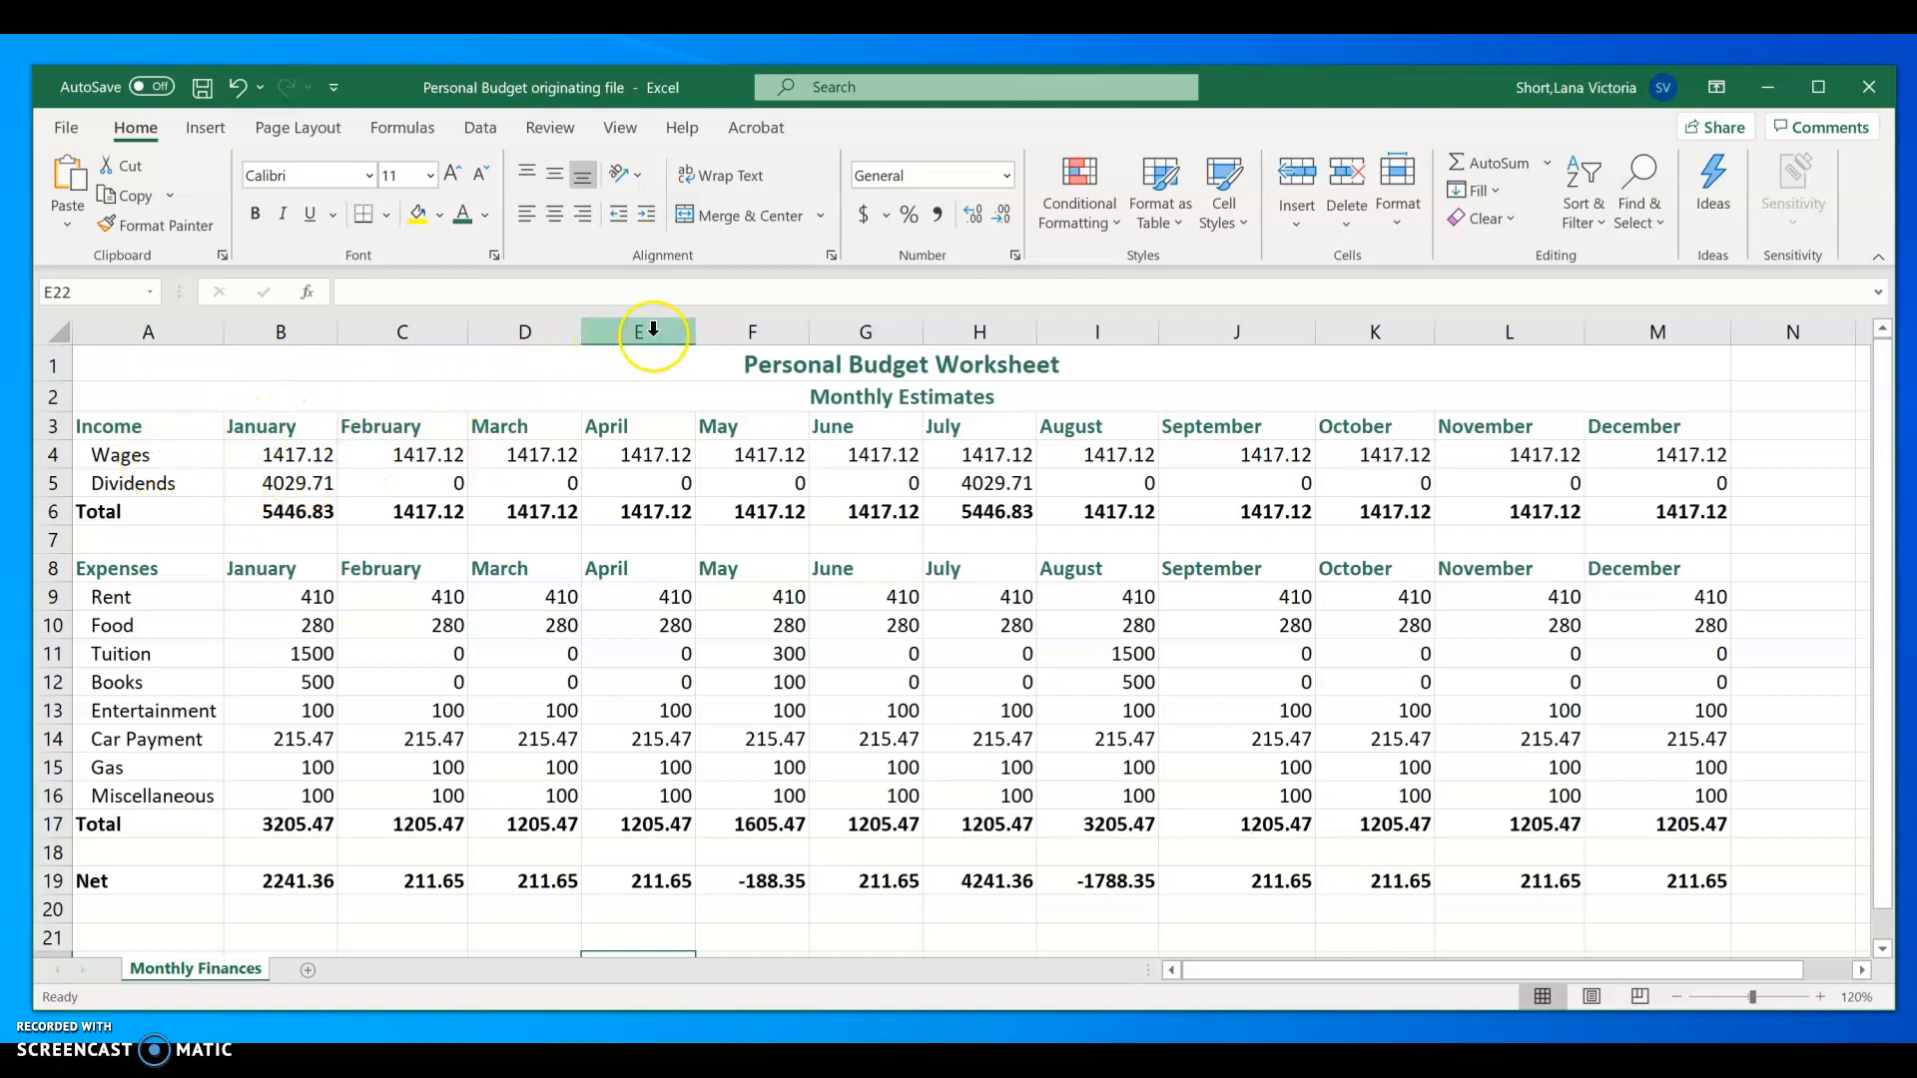
click(1183, 227)
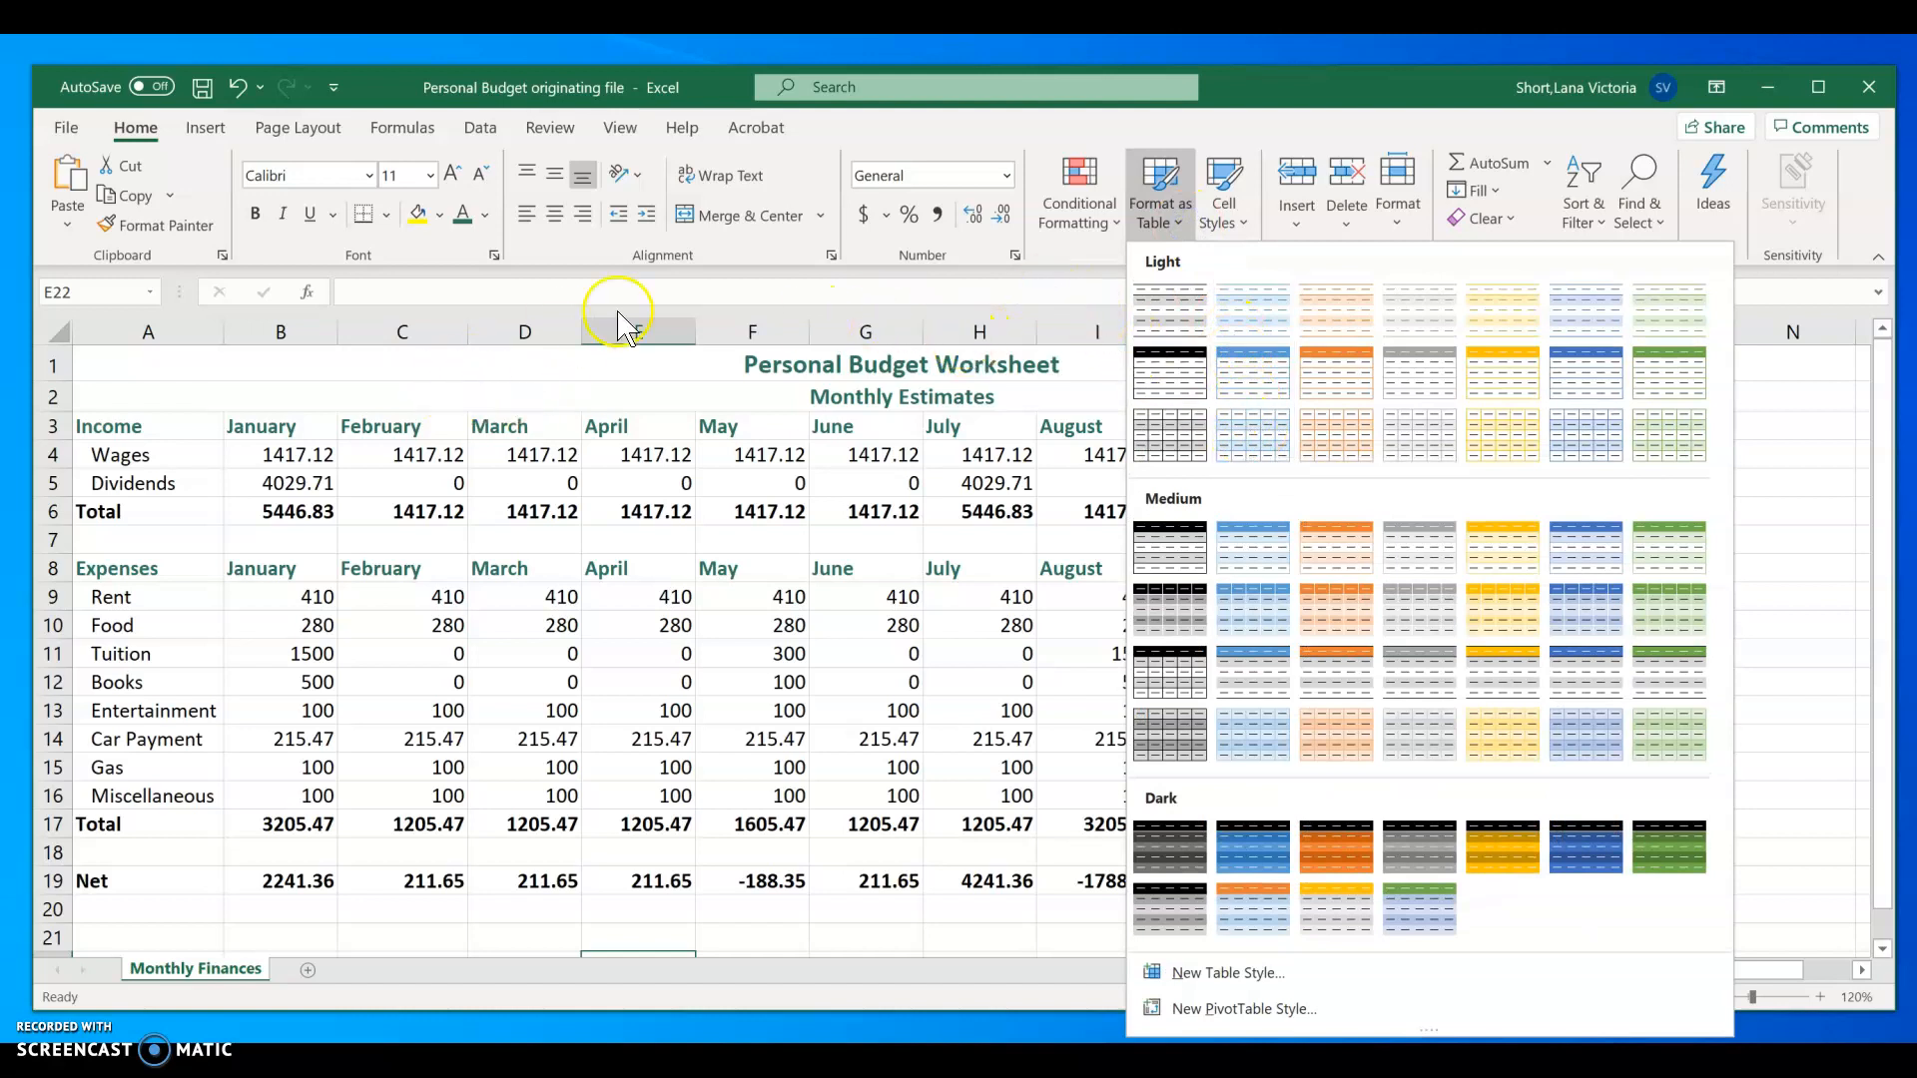
click(521, 294)
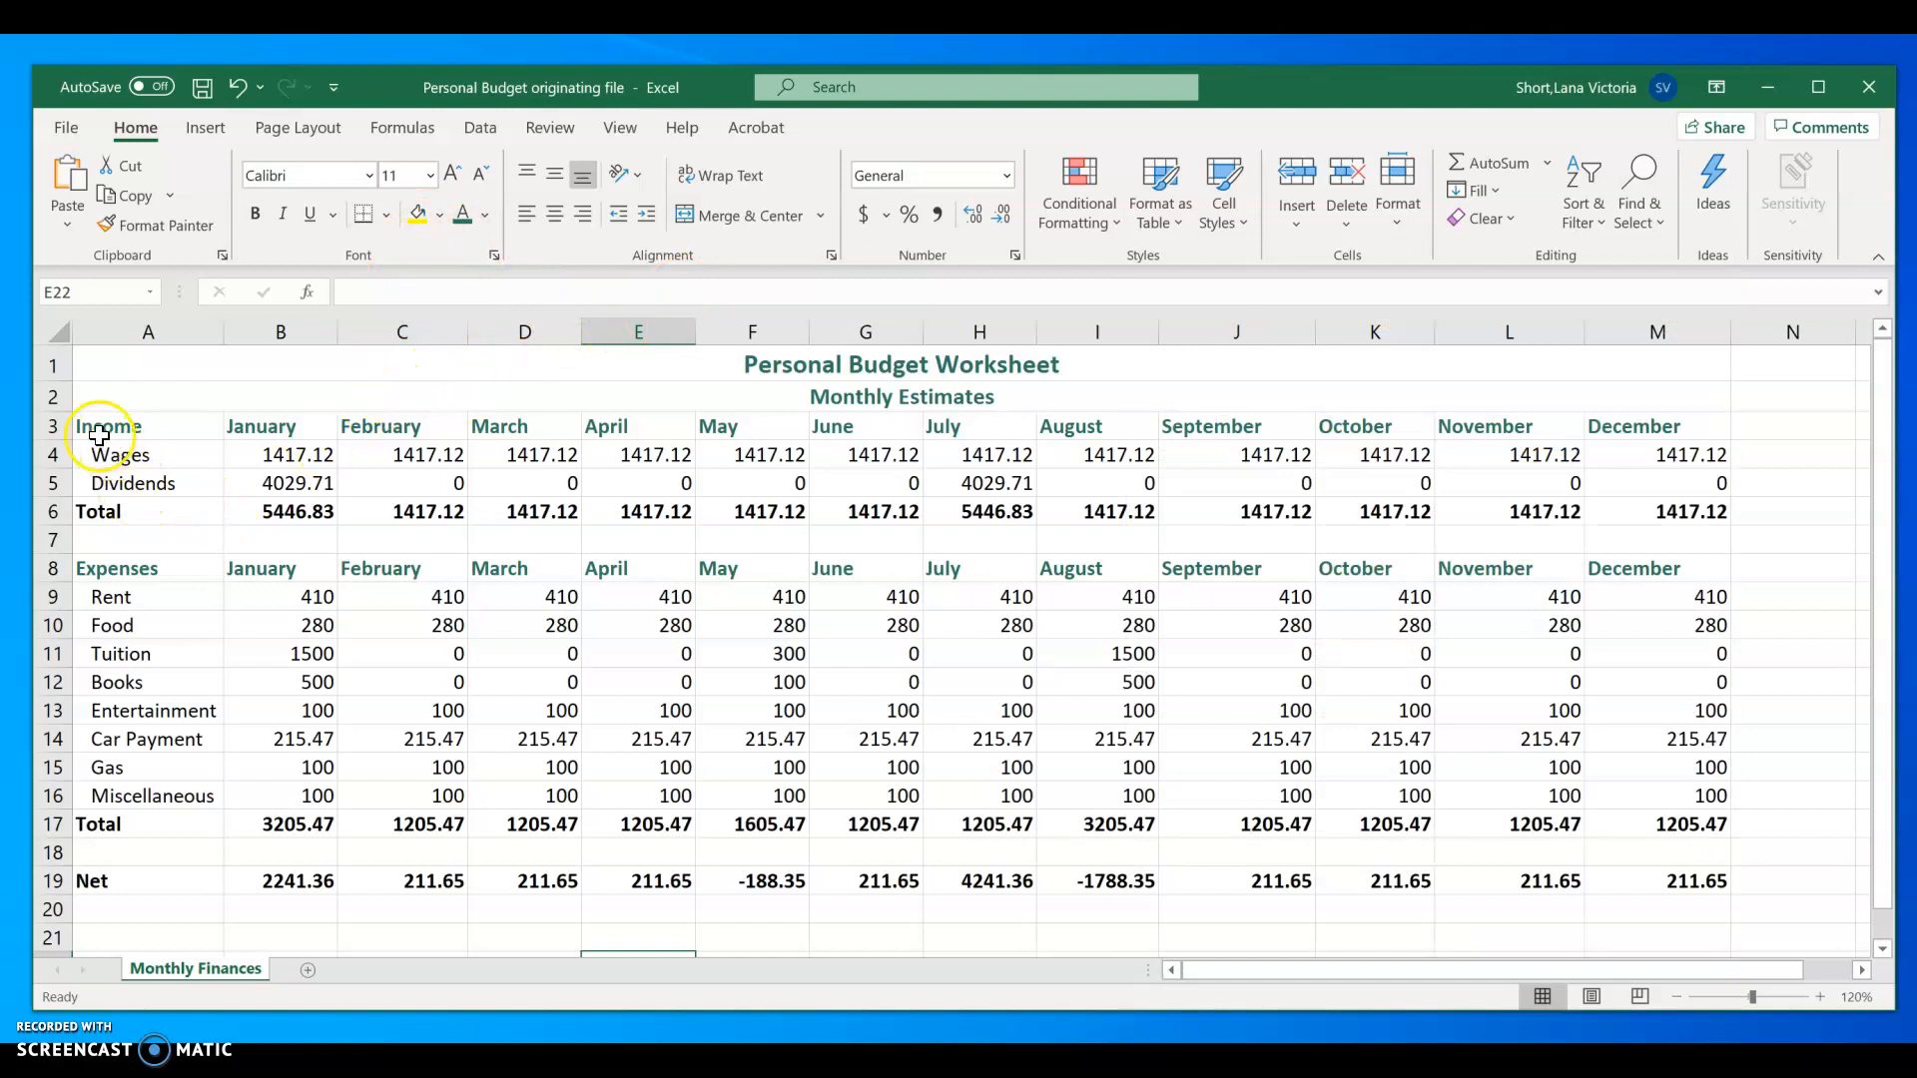
Step: Fill the Wages row, A4:M4, with a custom light teal color, RGB 172, 212, 206 (#ACD4CE)
drag(100, 454, 1674, 463)
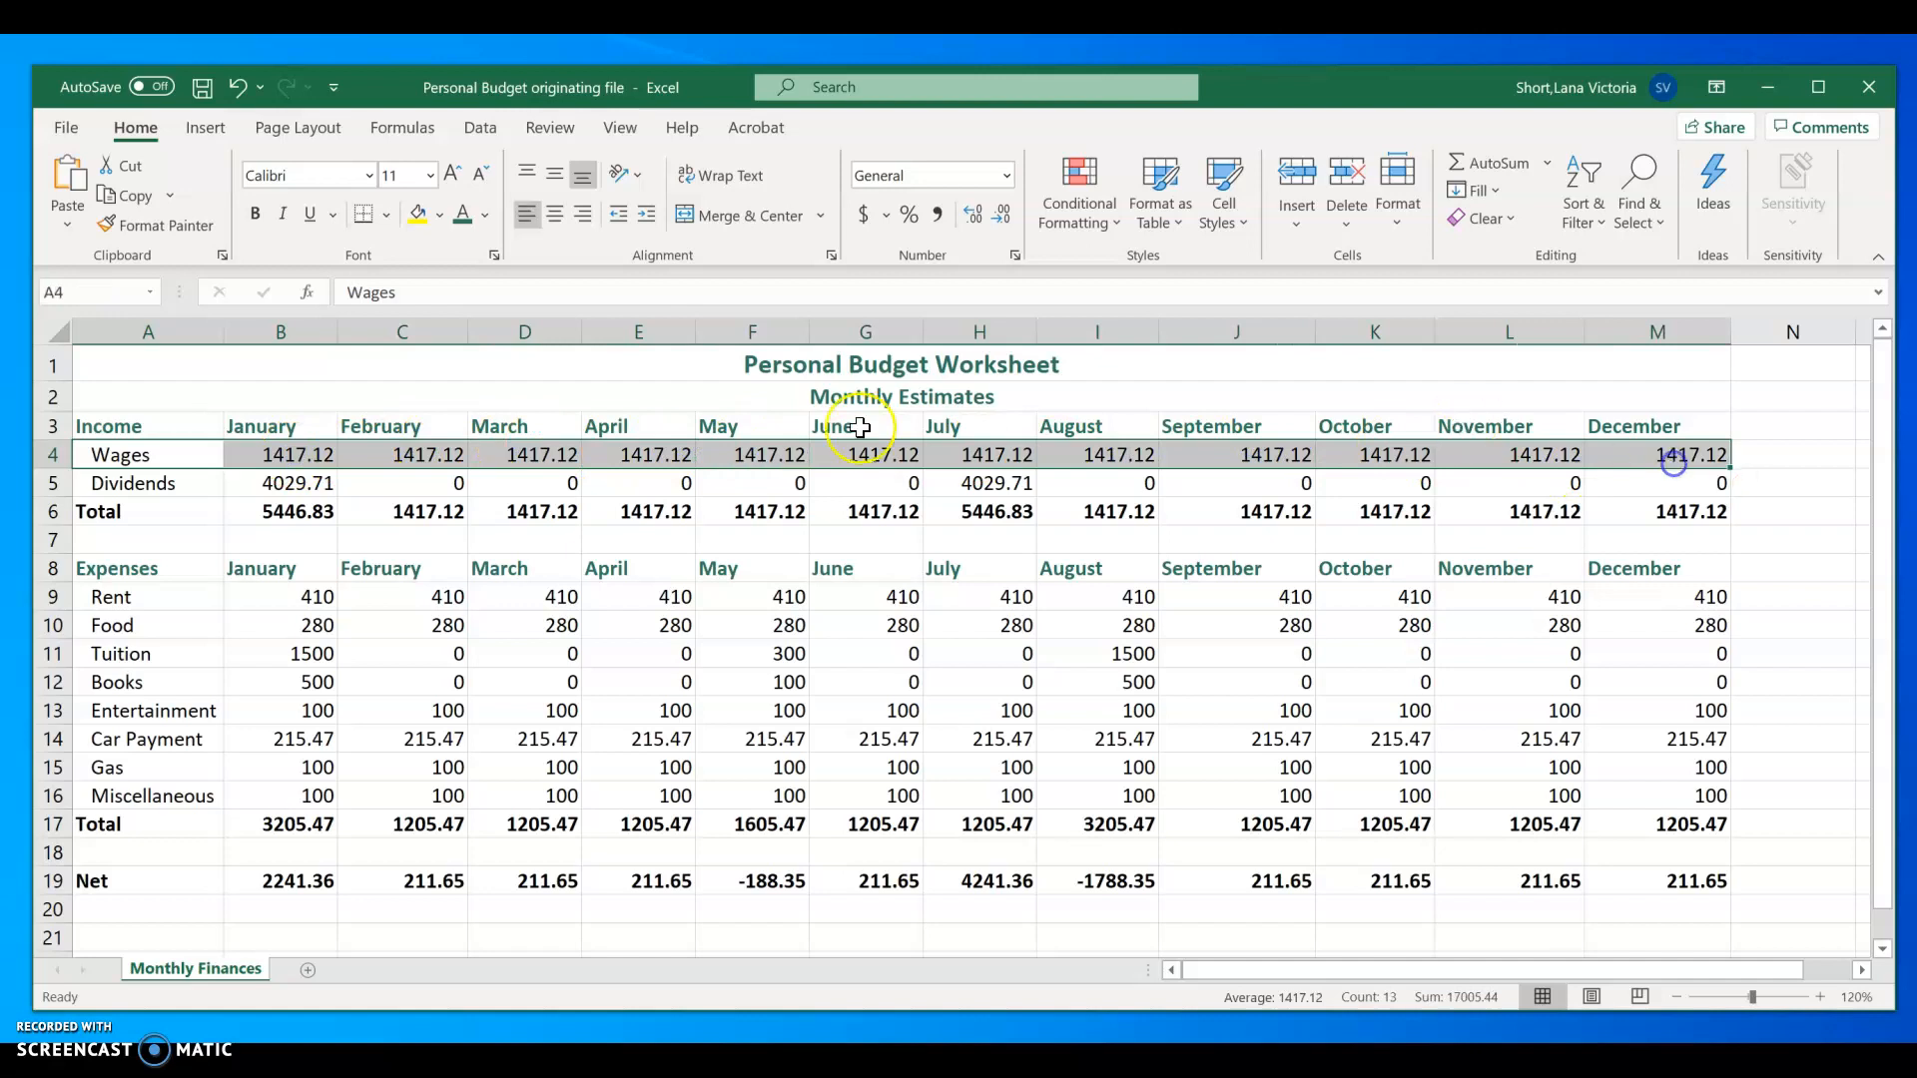
click(438, 217)
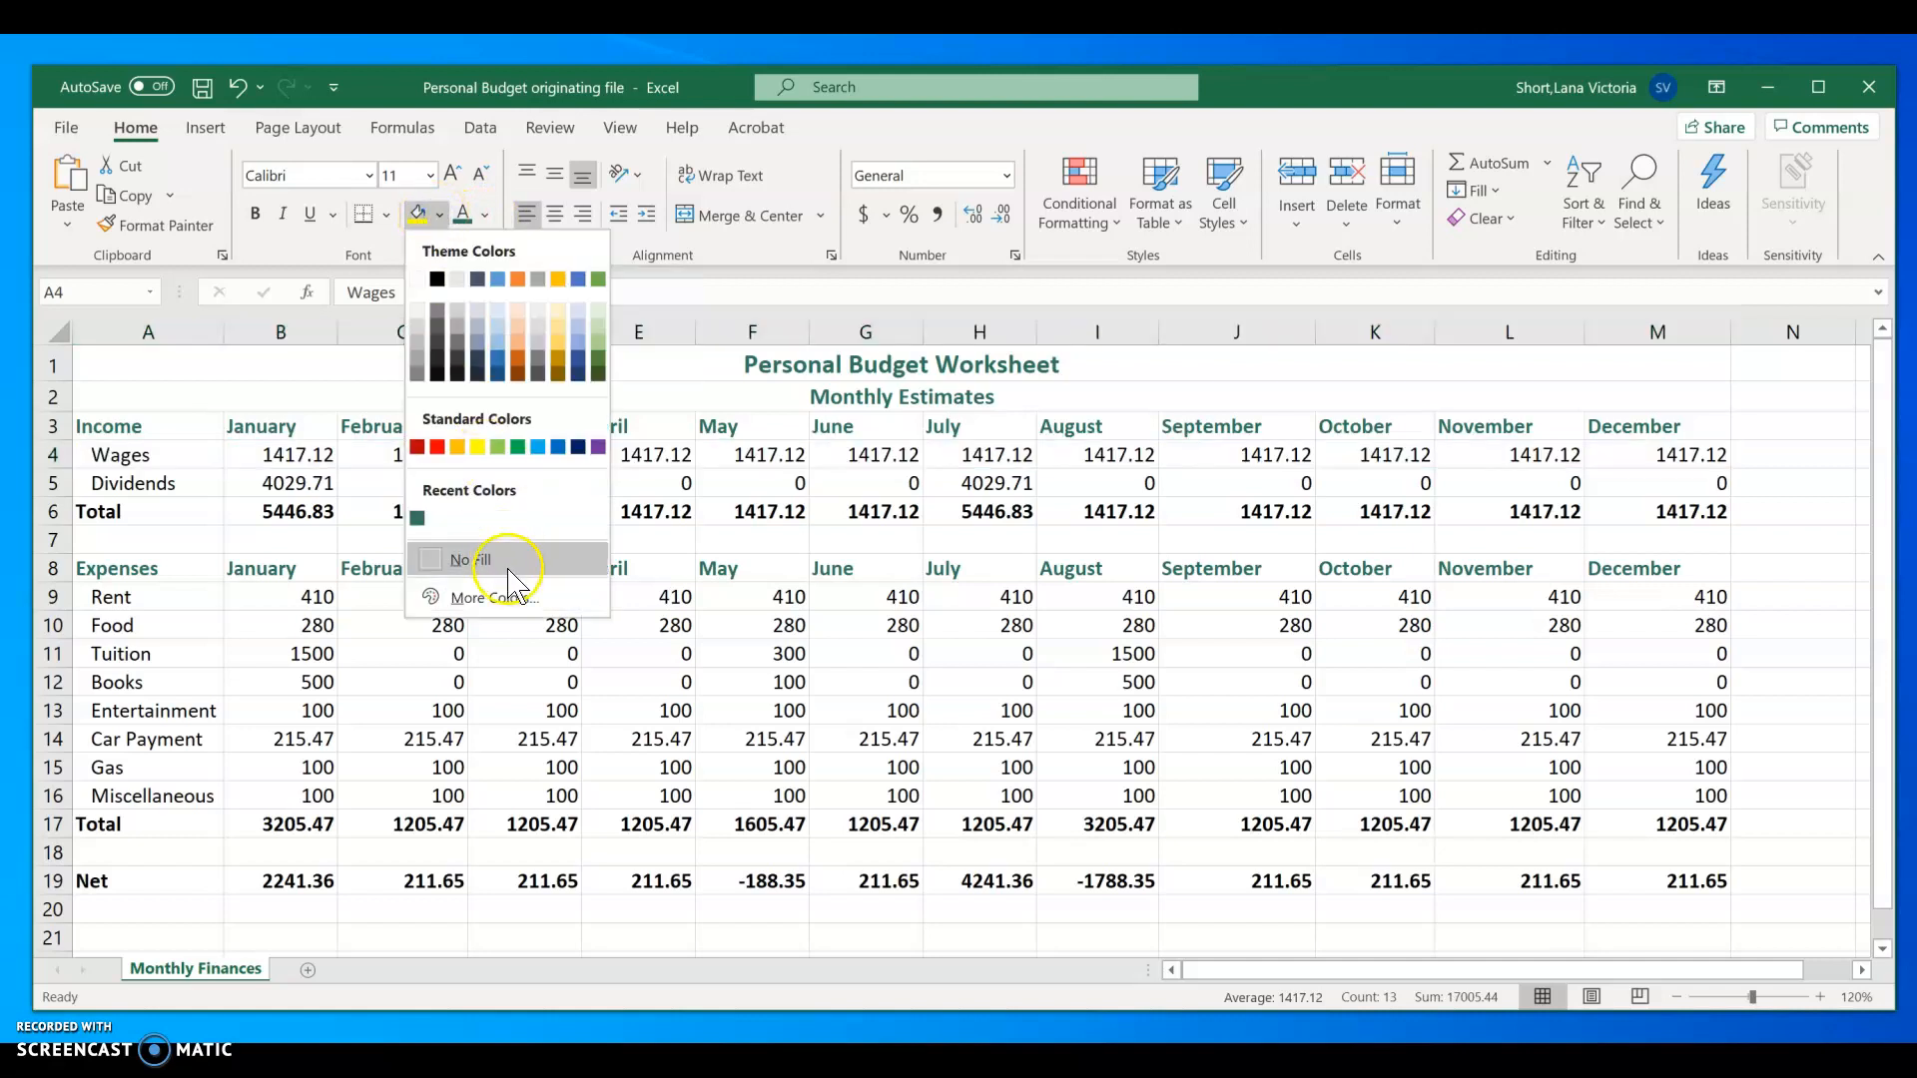
click(495, 598)
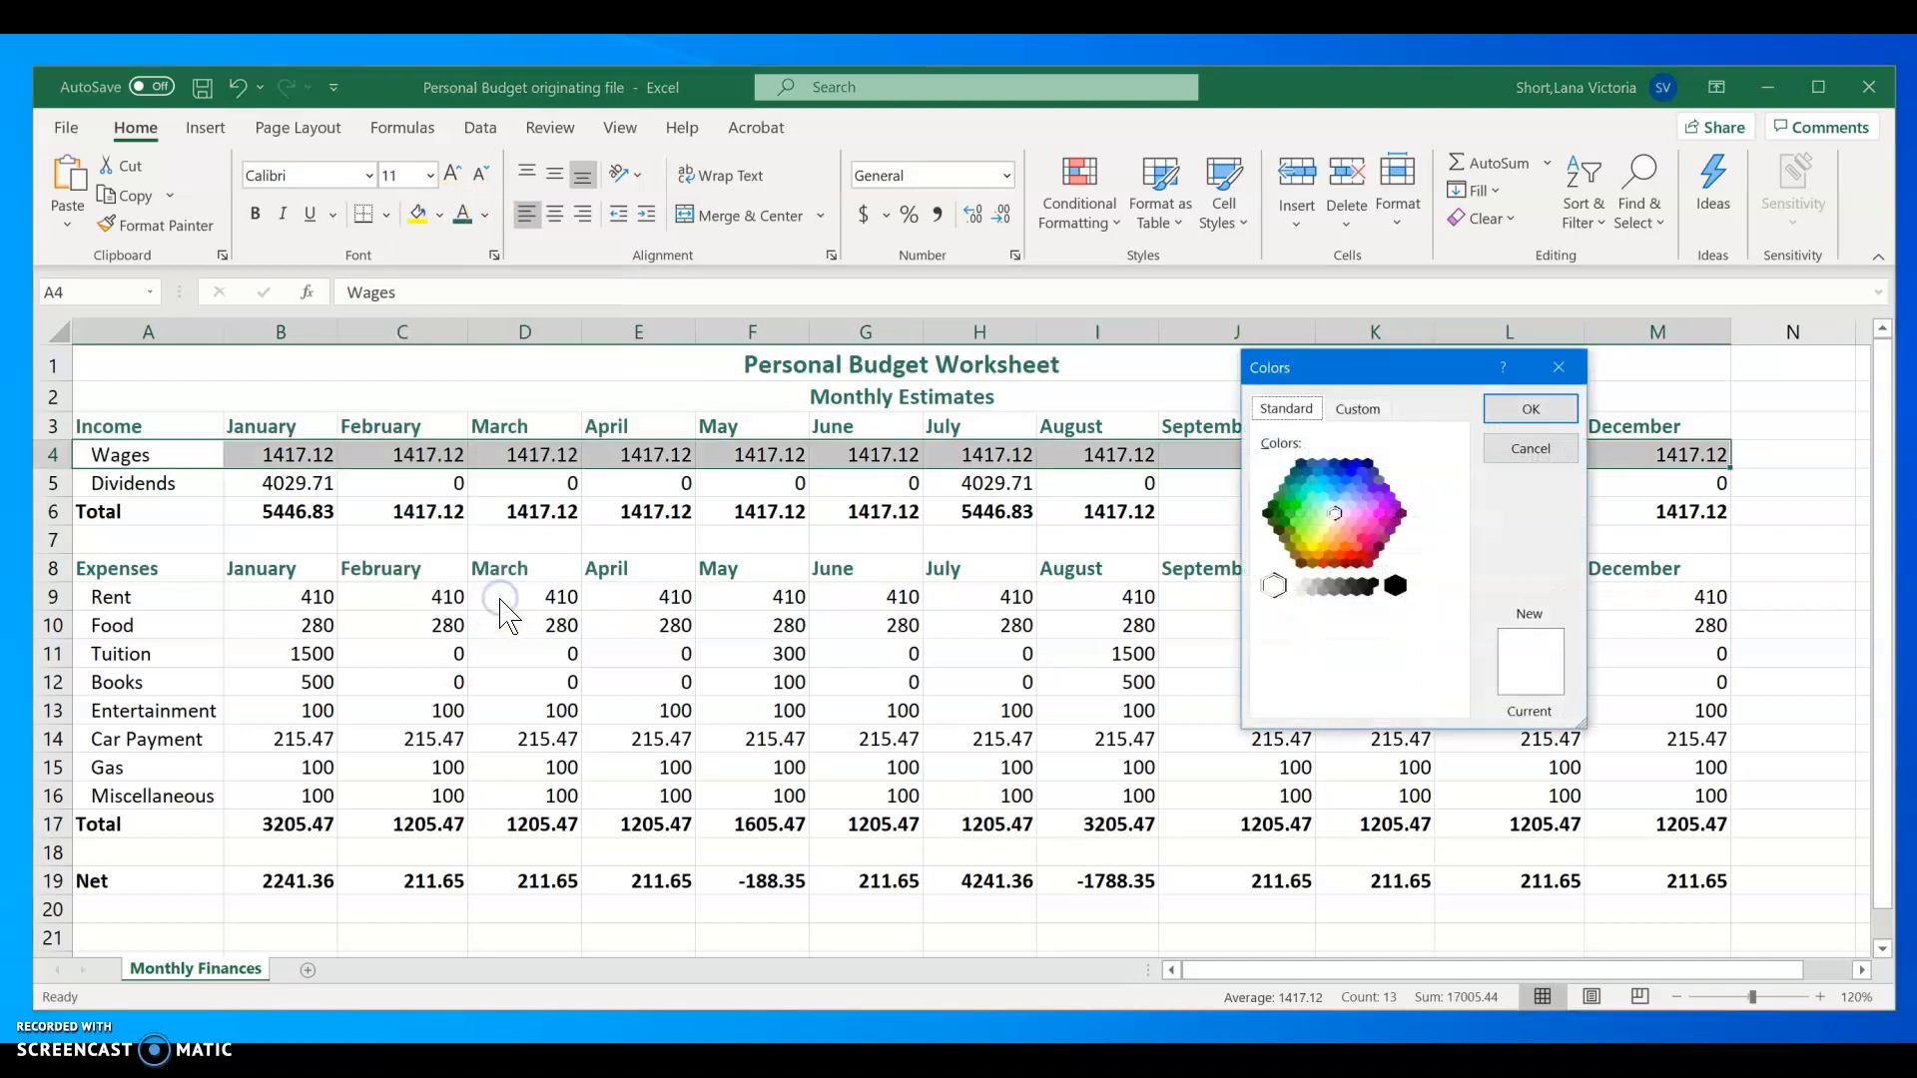
click(1363, 408)
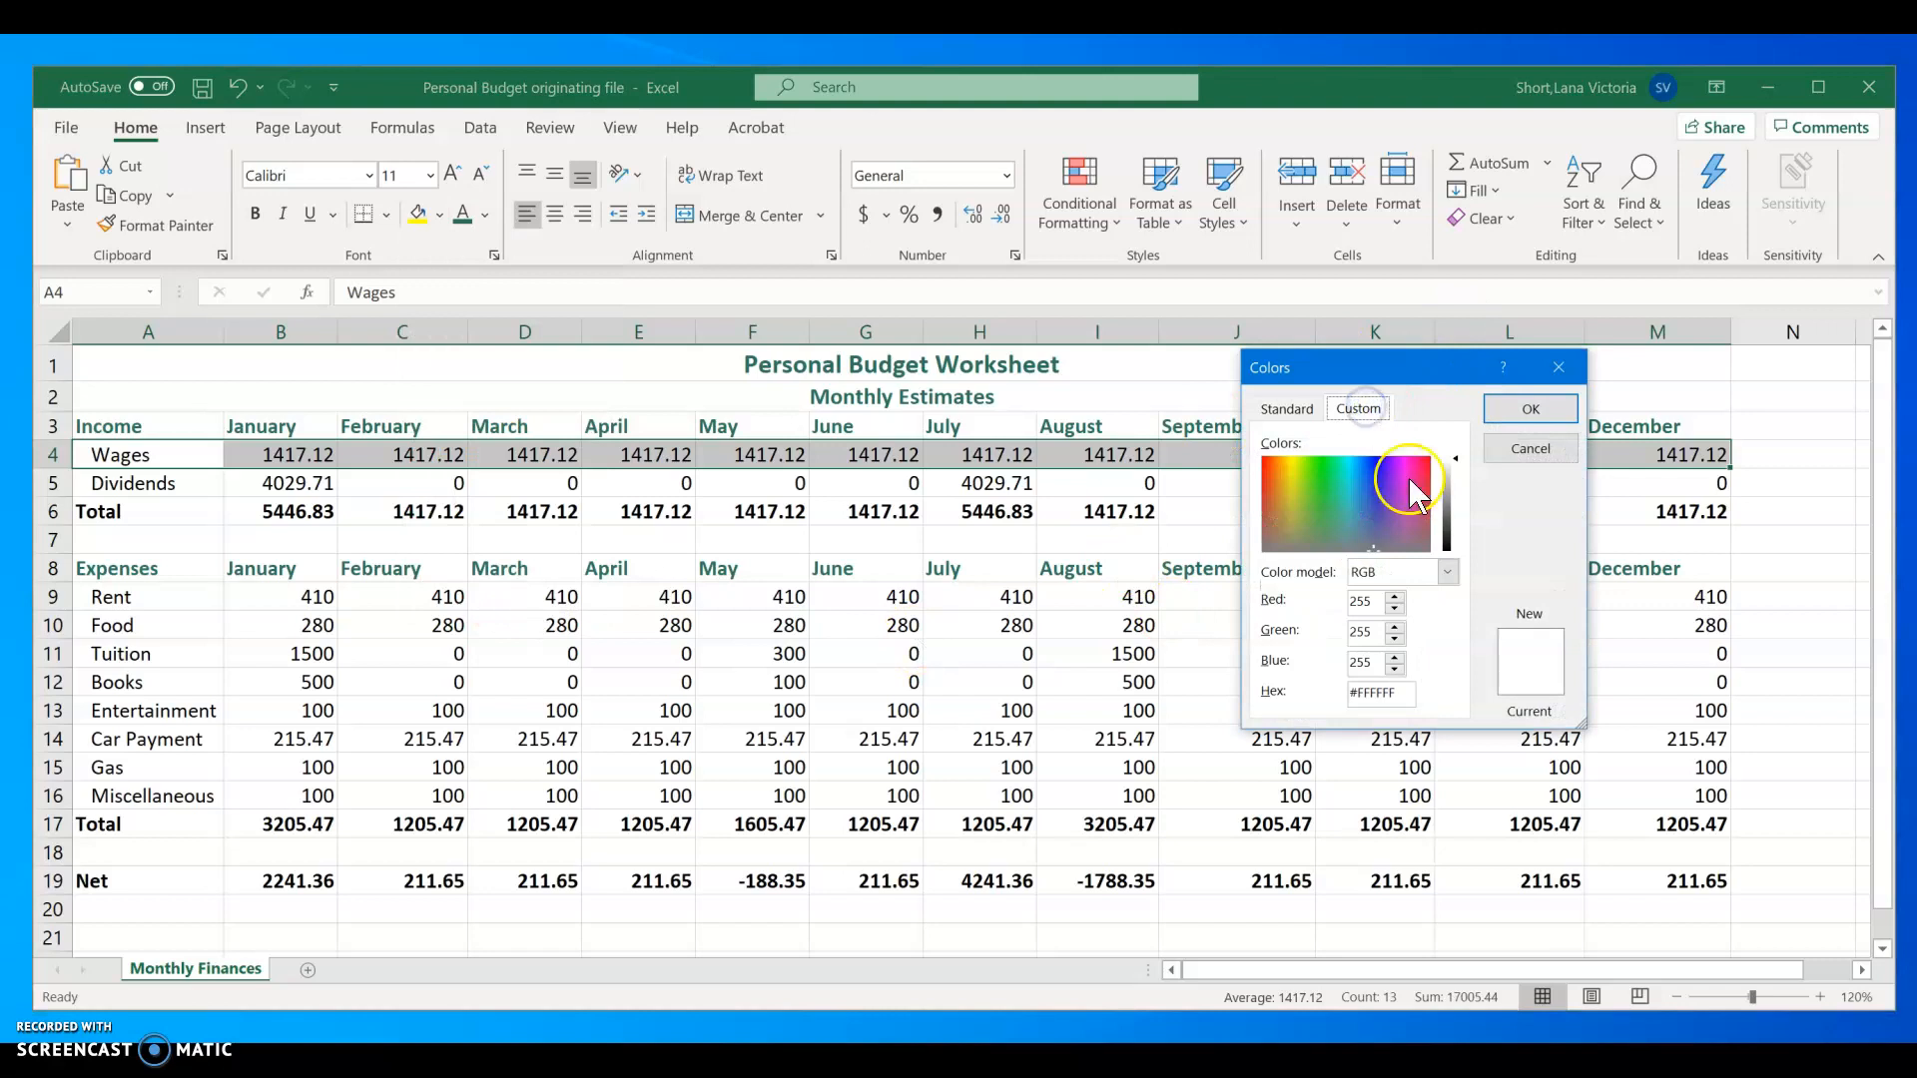
click(1341, 528)
click(1452, 490)
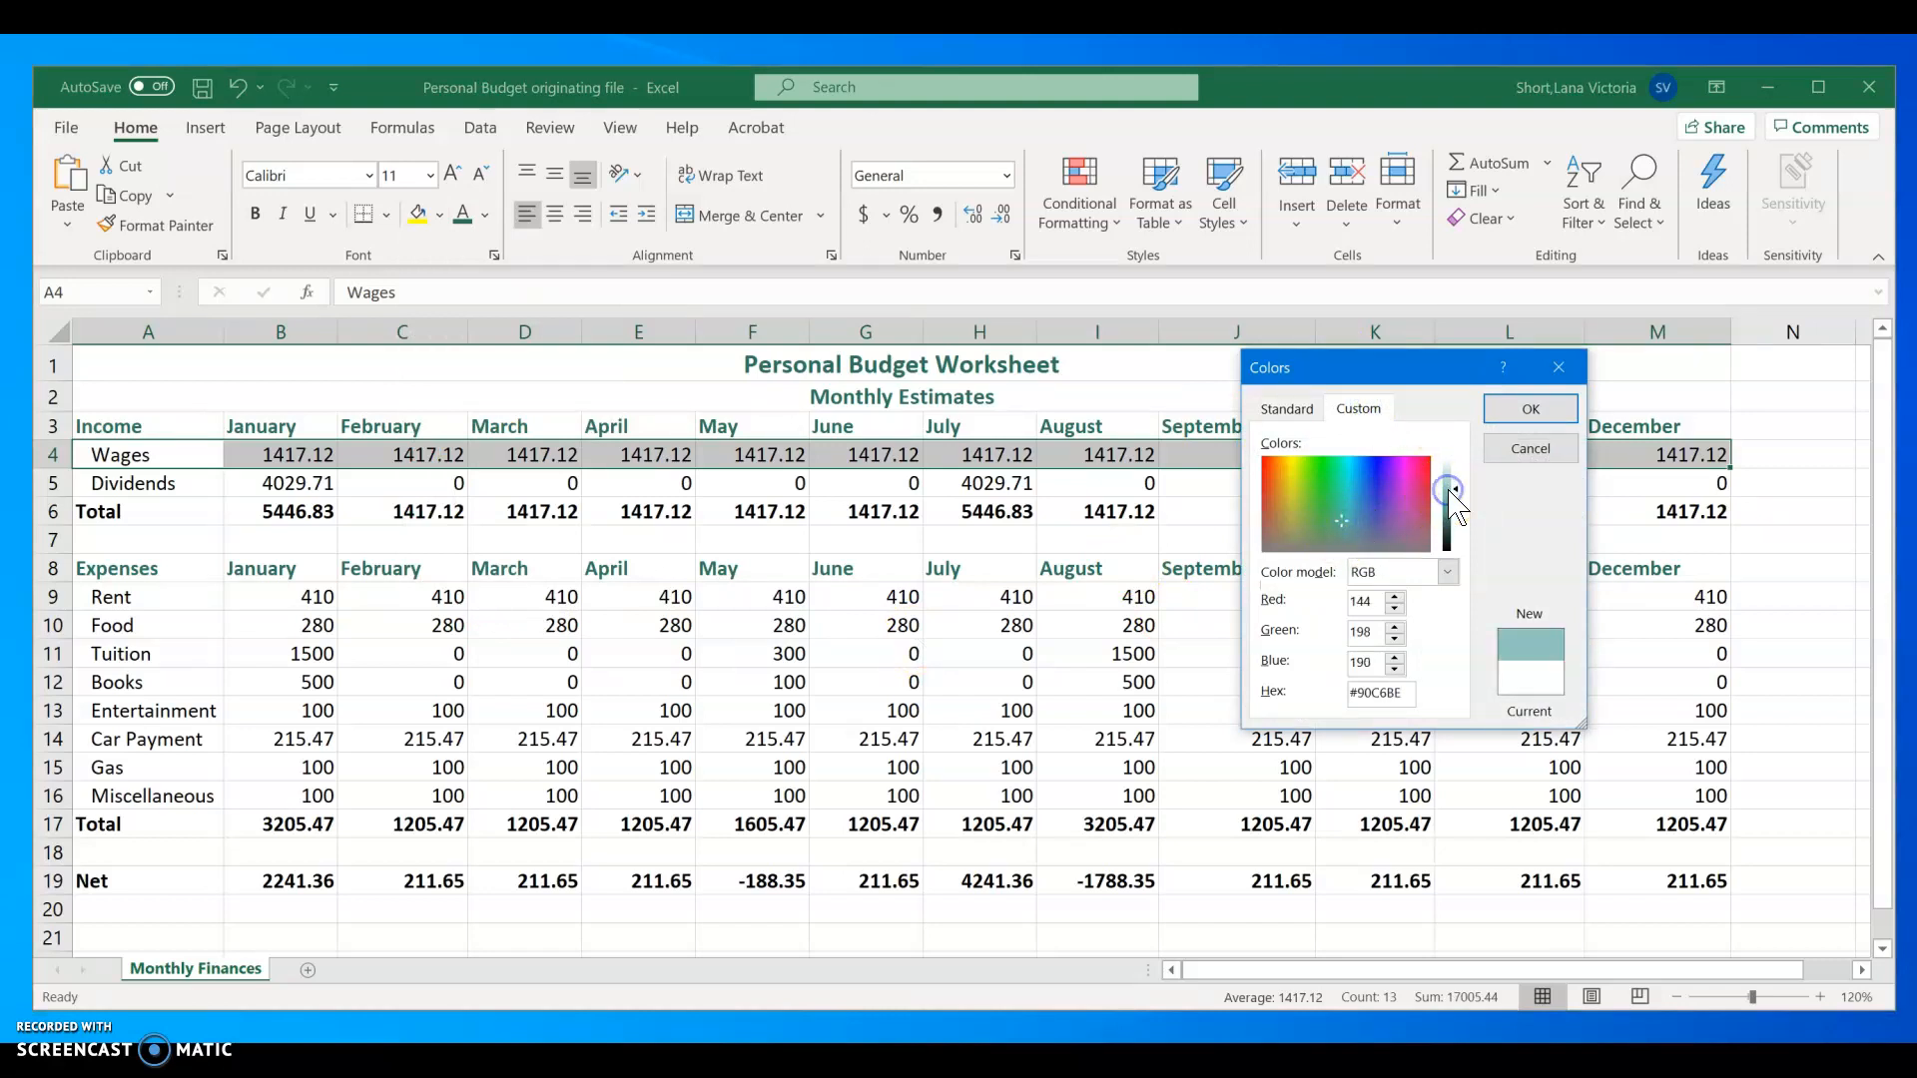
click(1528, 407)
Step: Fill the Dividends row, A5:M5, with a custom light blue color, RGB 173, 212, 229 (#ADD4E5)
drag(99, 483, 1634, 481)
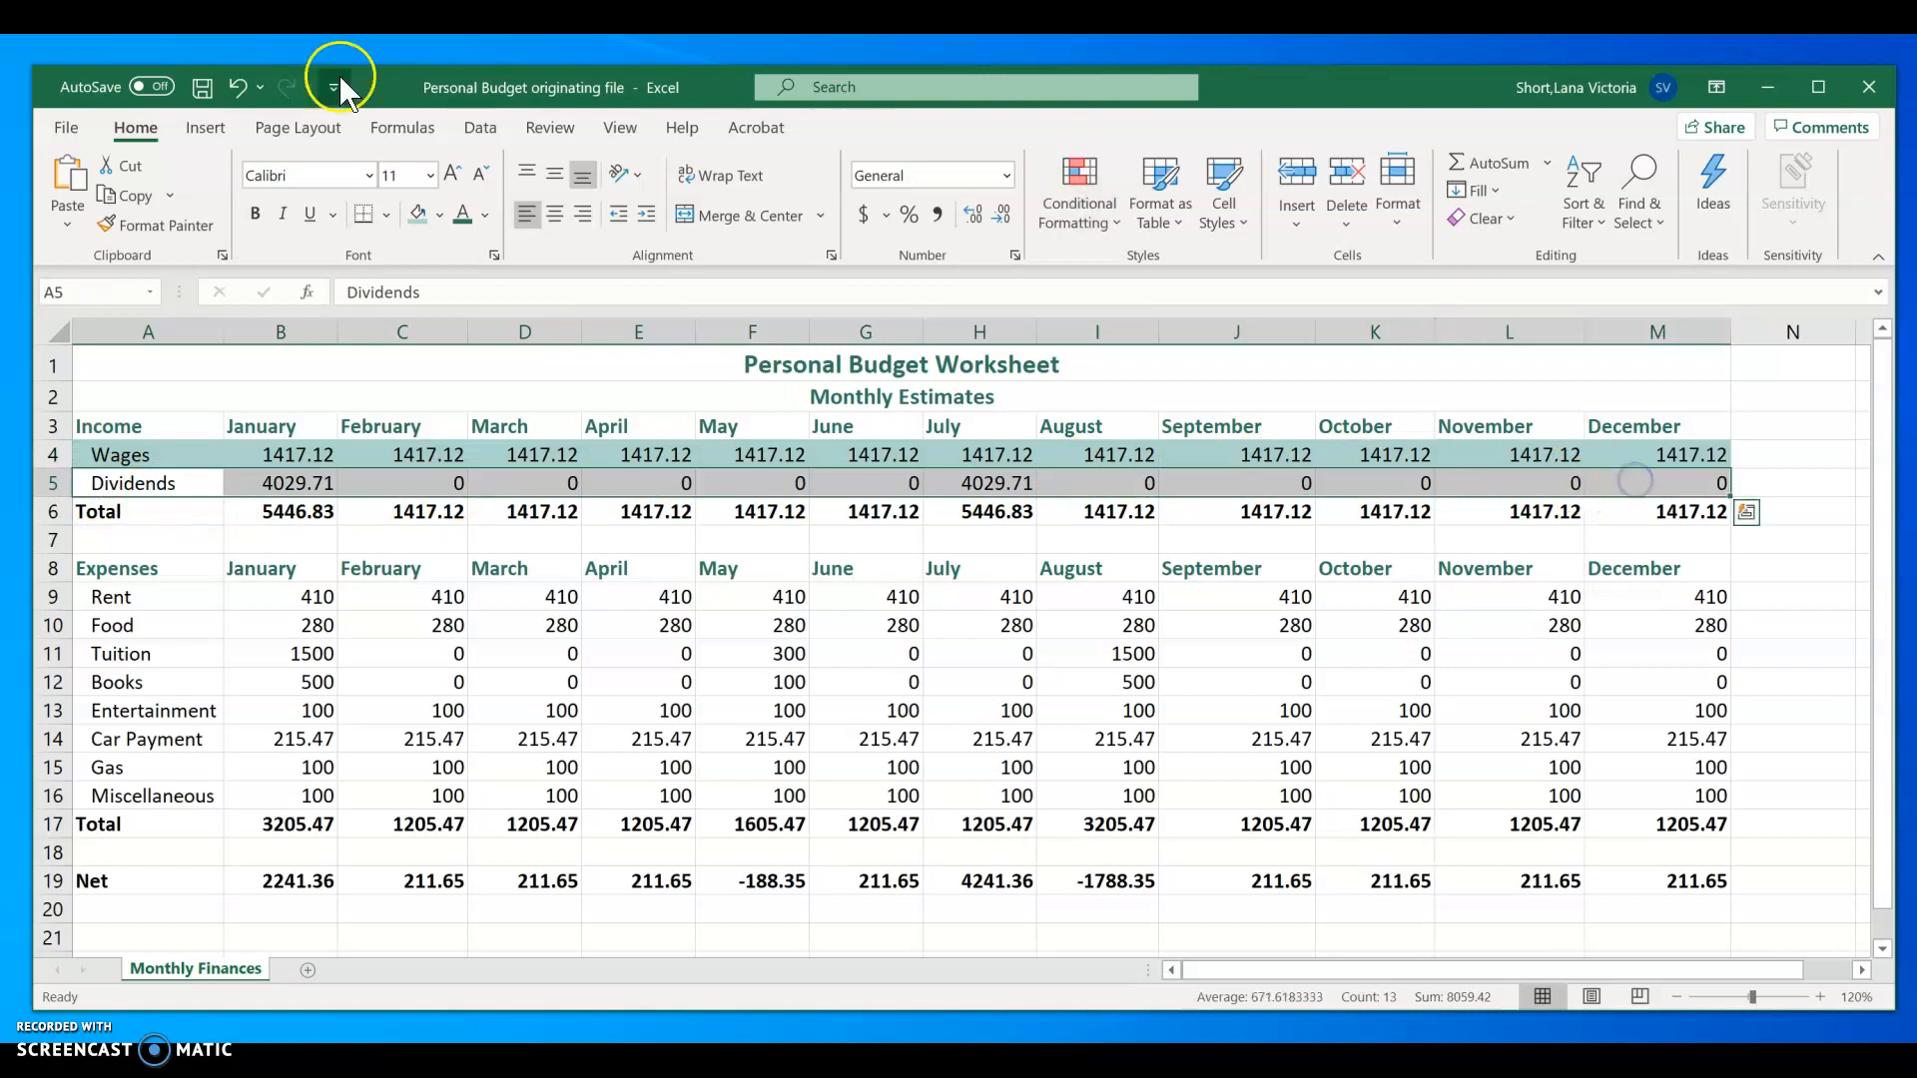
click(439, 216)
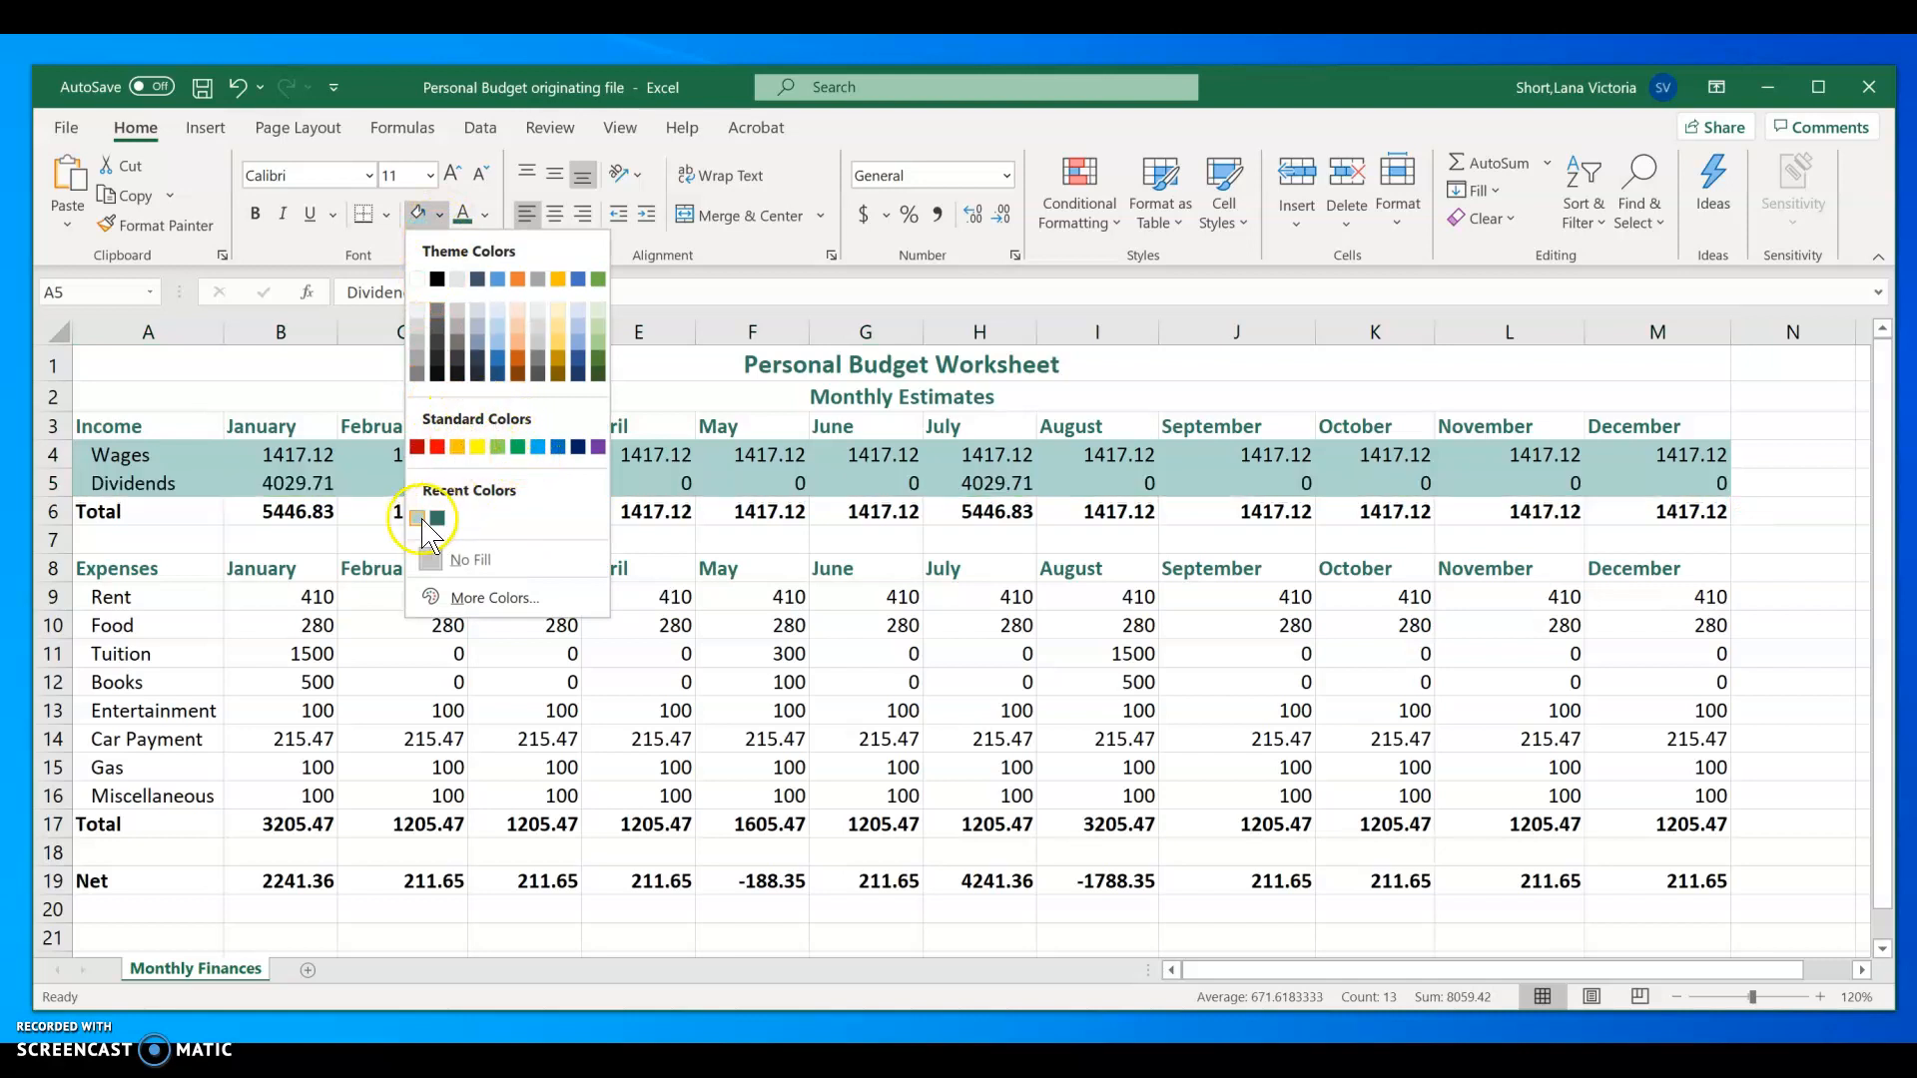
click(469, 597)
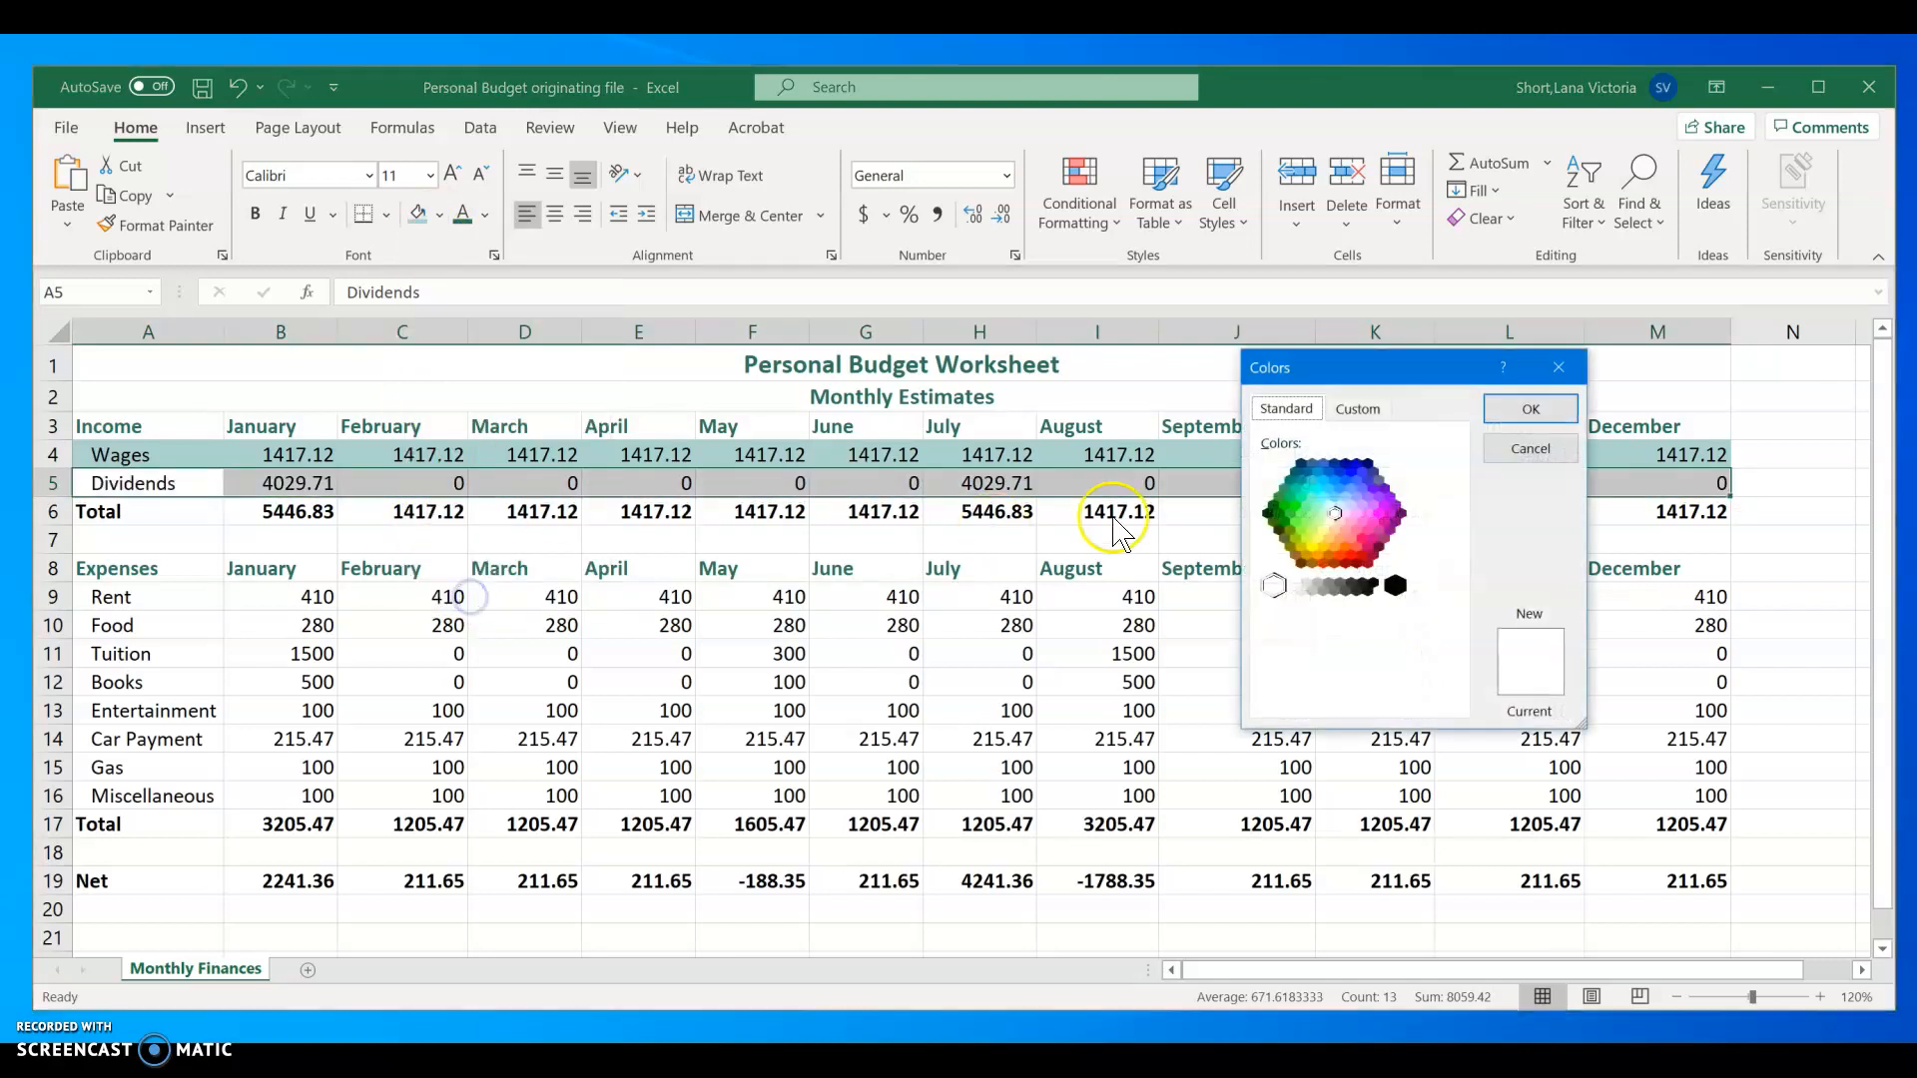
click(1355, 407)
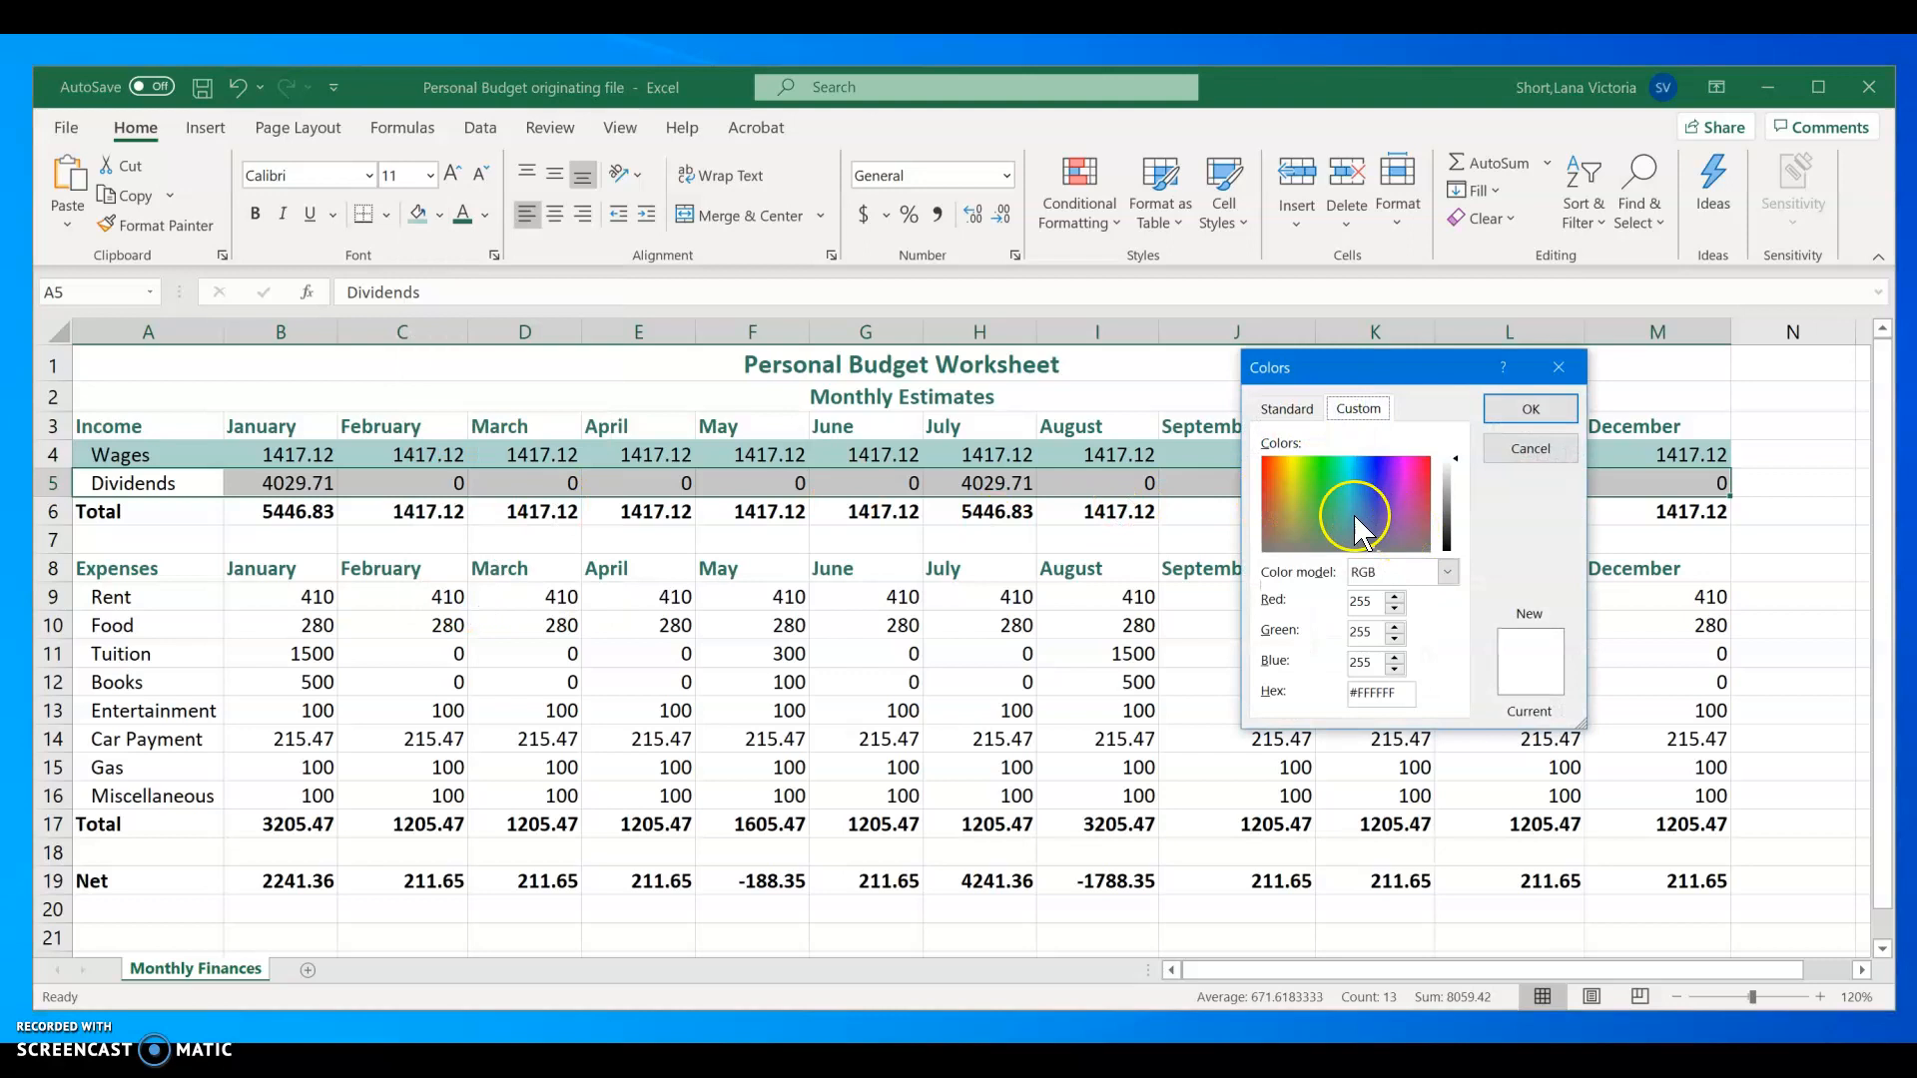
drag(1334, 483, 1332, 520)
click(1355, 502)
click(1449, 489)
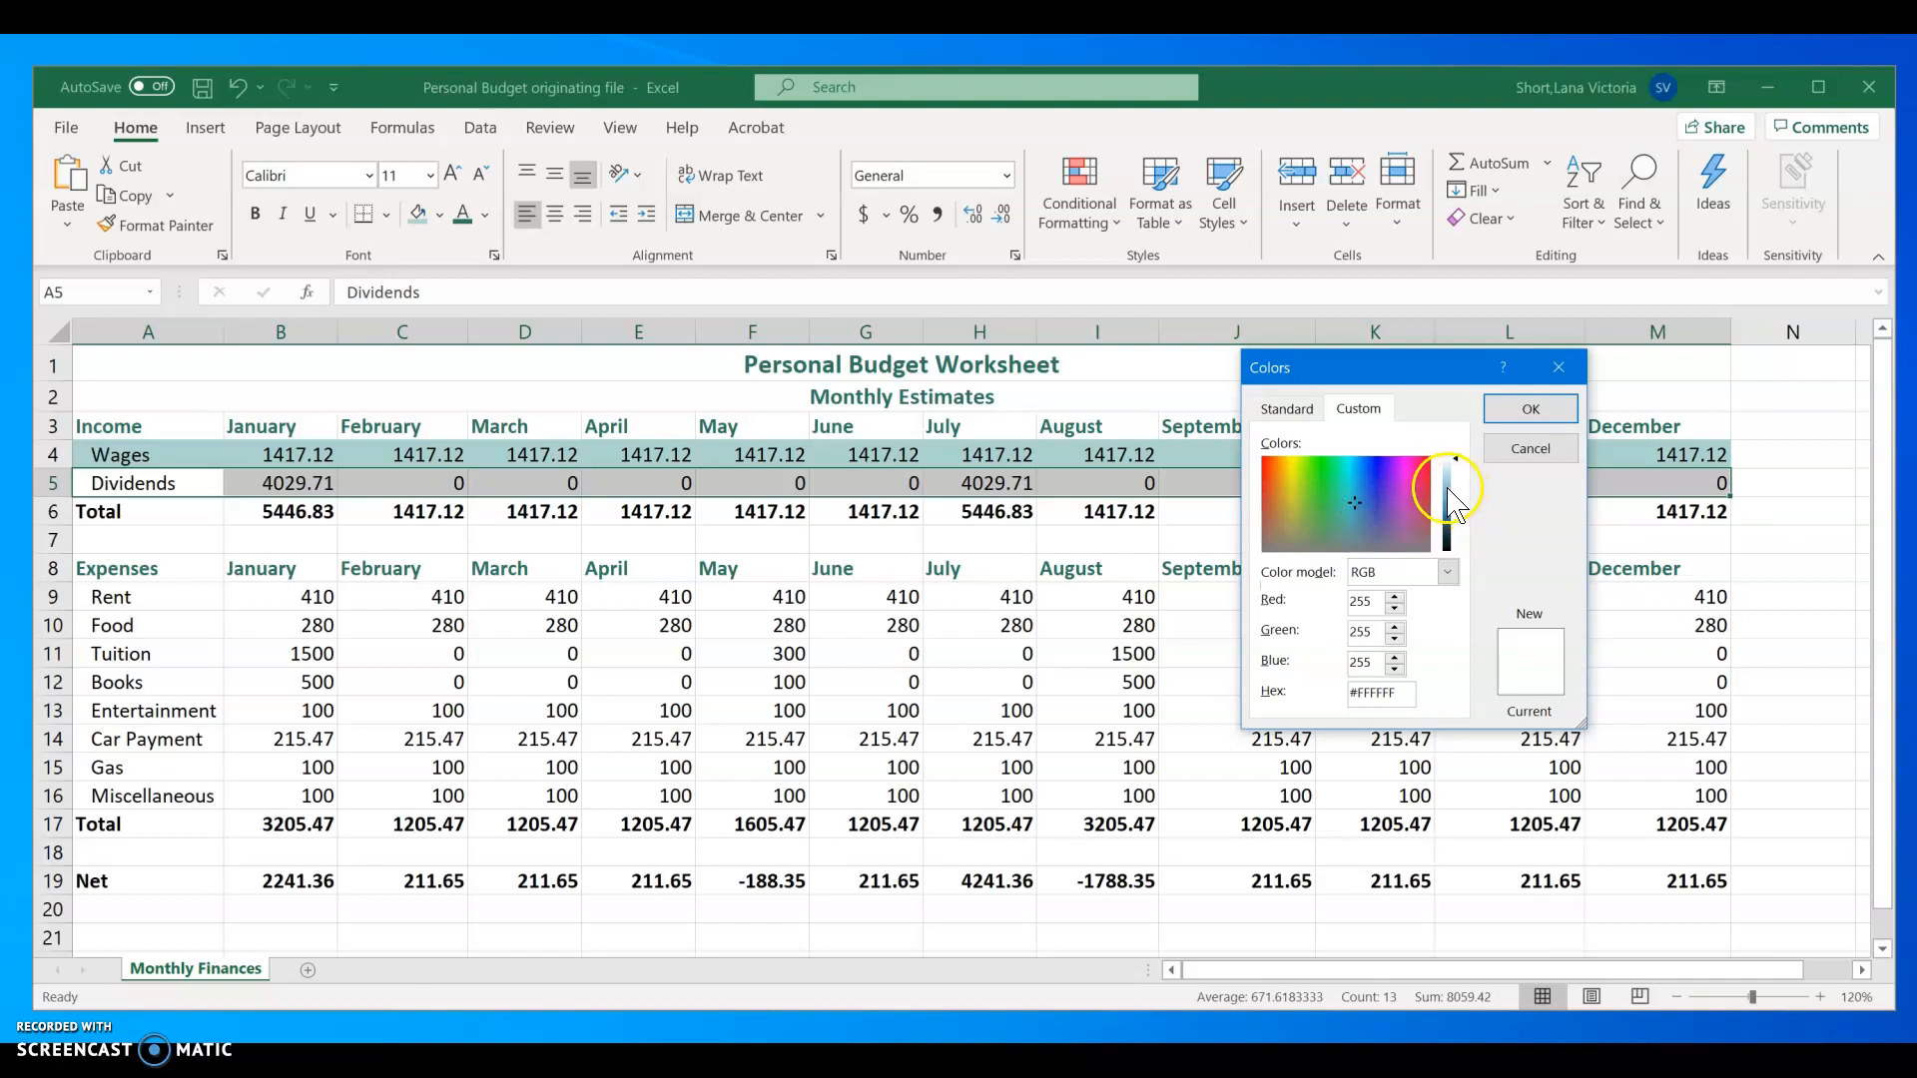
click(1448, 479)
click(1529, 409)
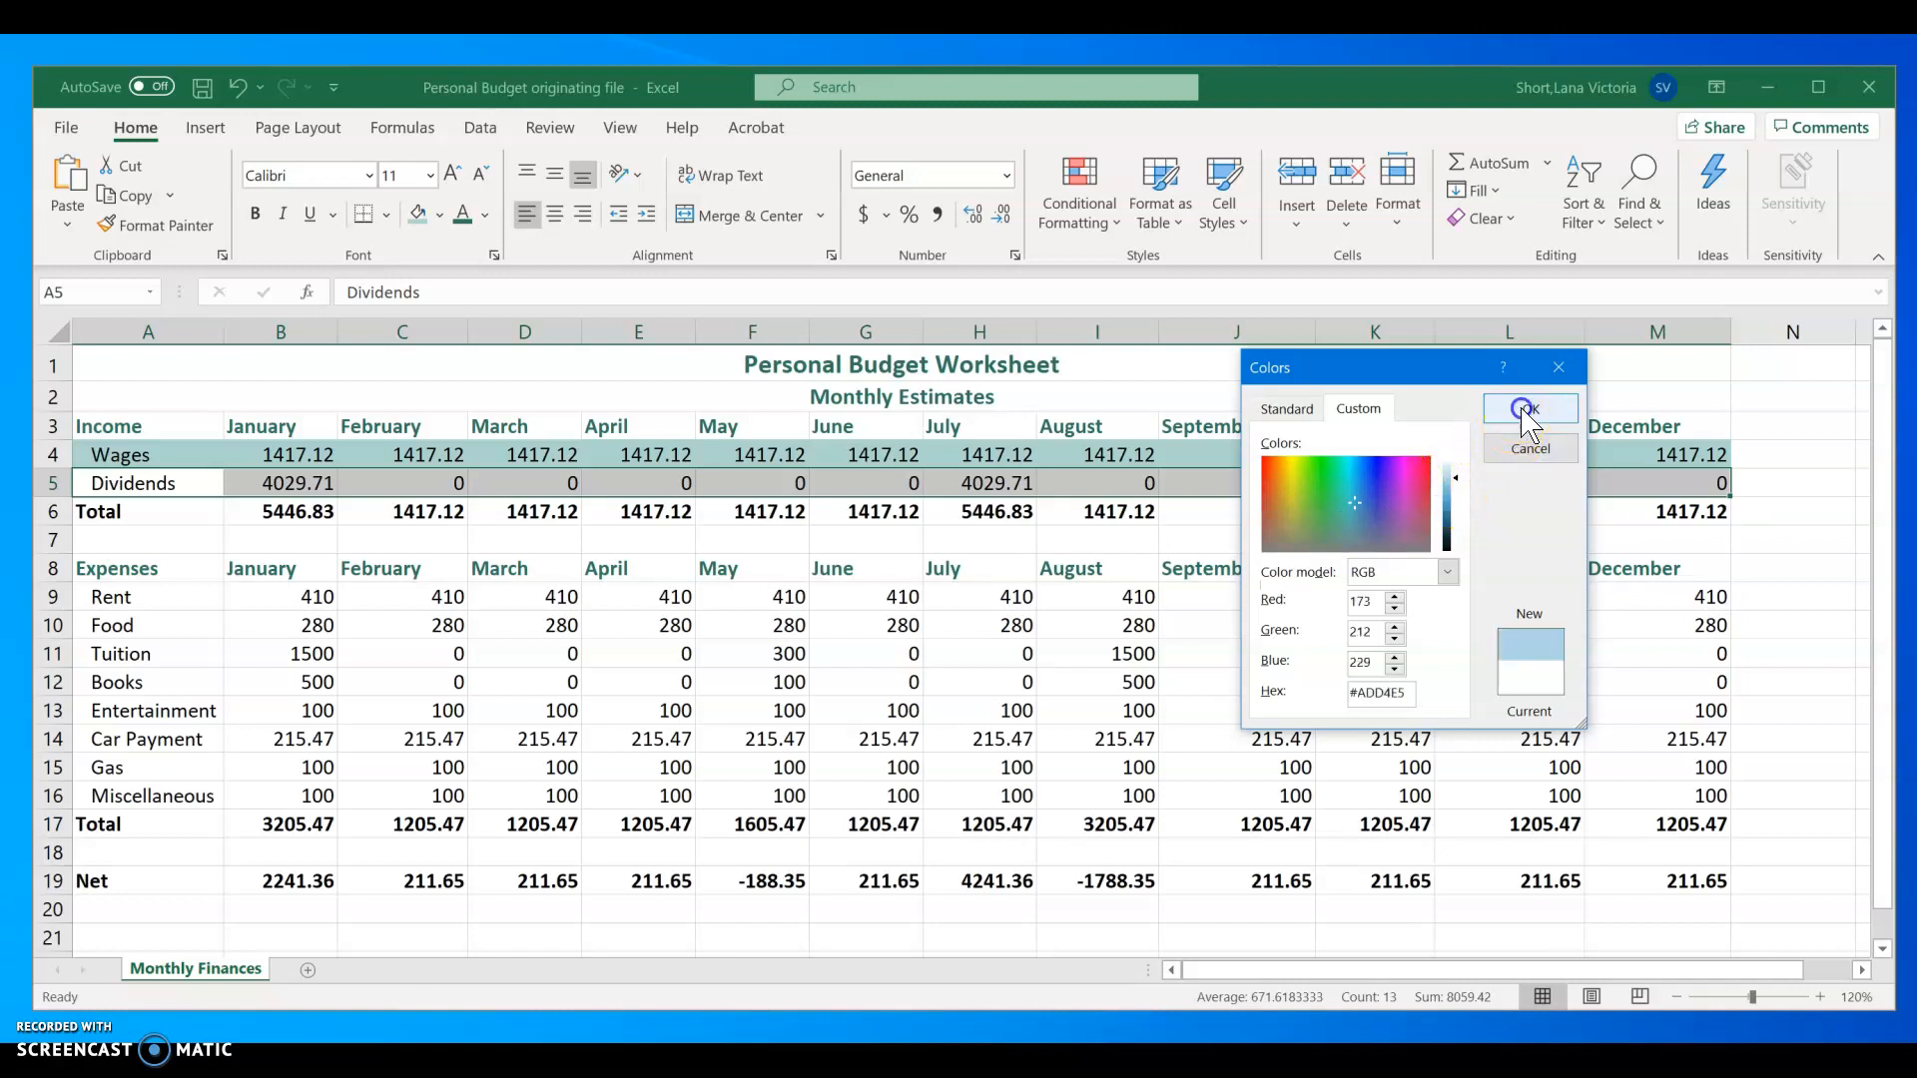
click(1066, 659)
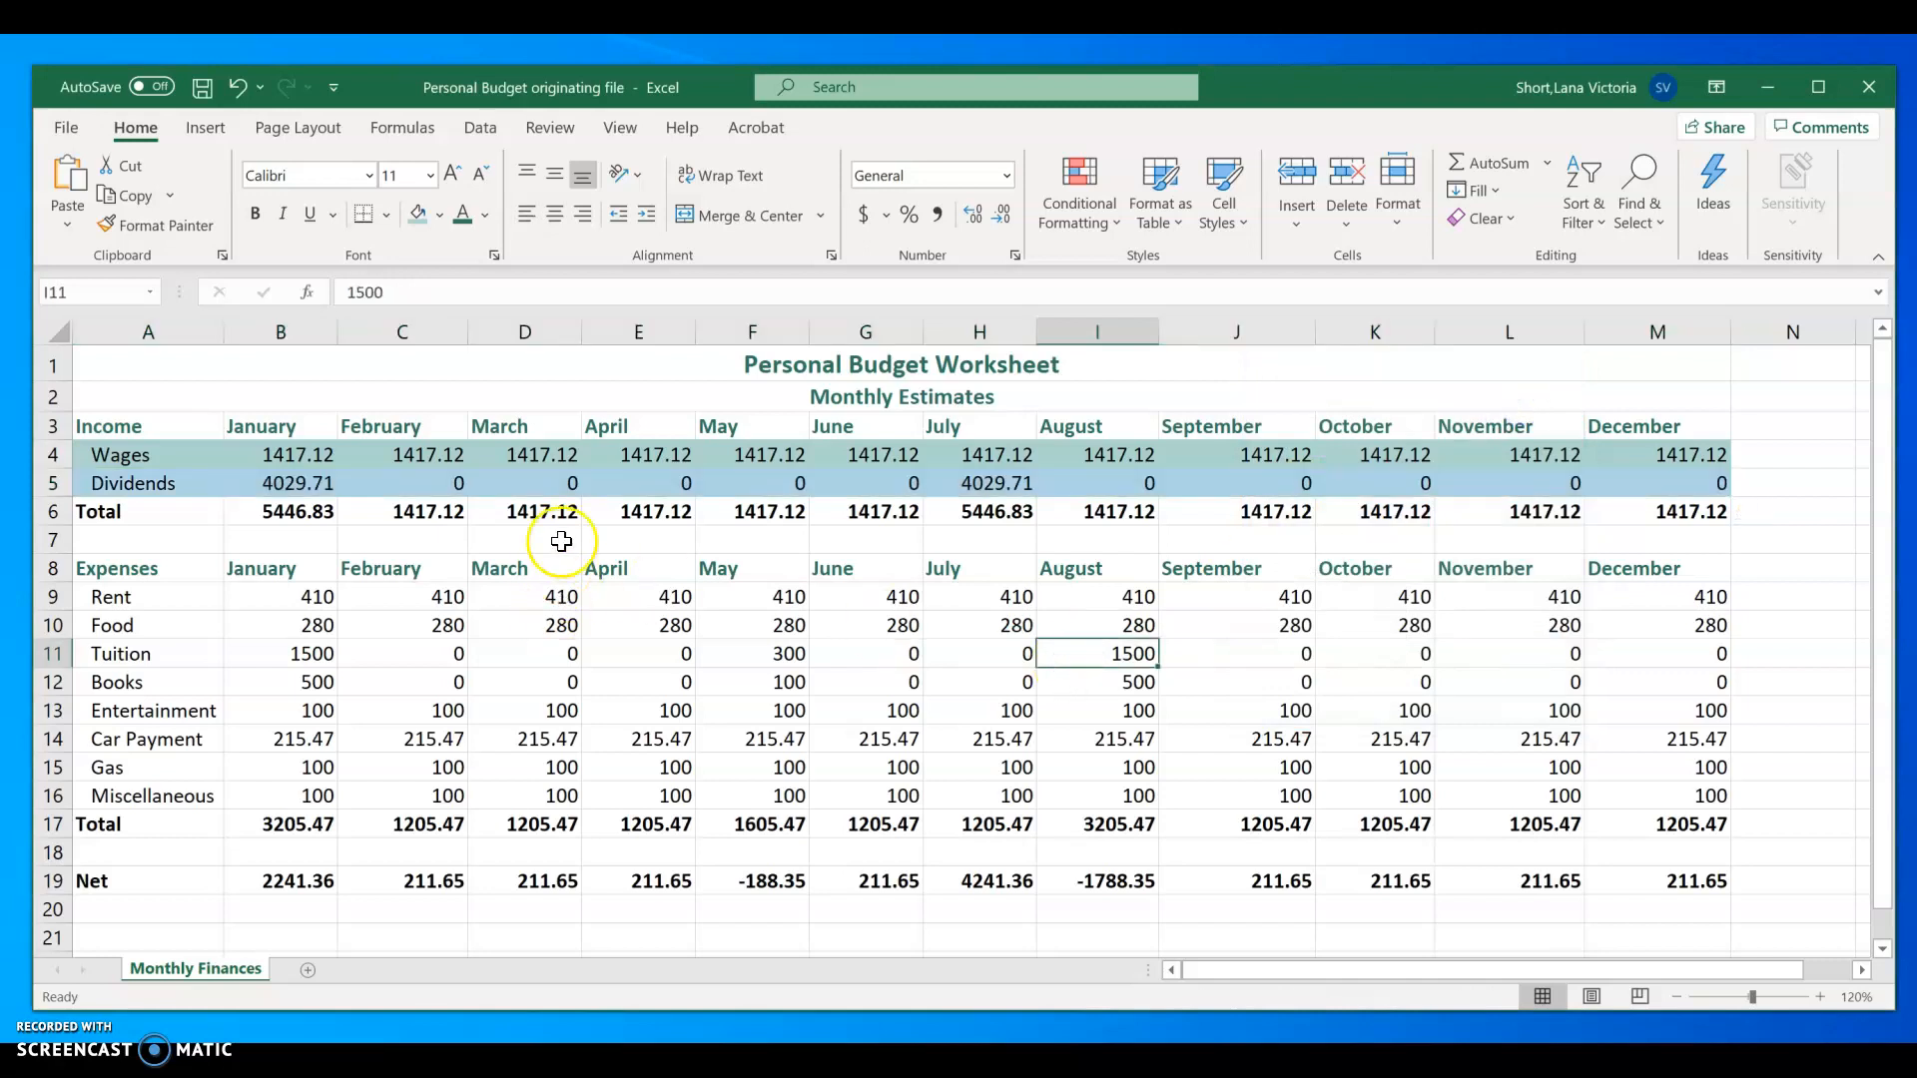
Step: Copy the alternating row formatting from A4:B5 onto the expense rows A9:M16 with Format Painter
drag(92, 448, 1678, 480)
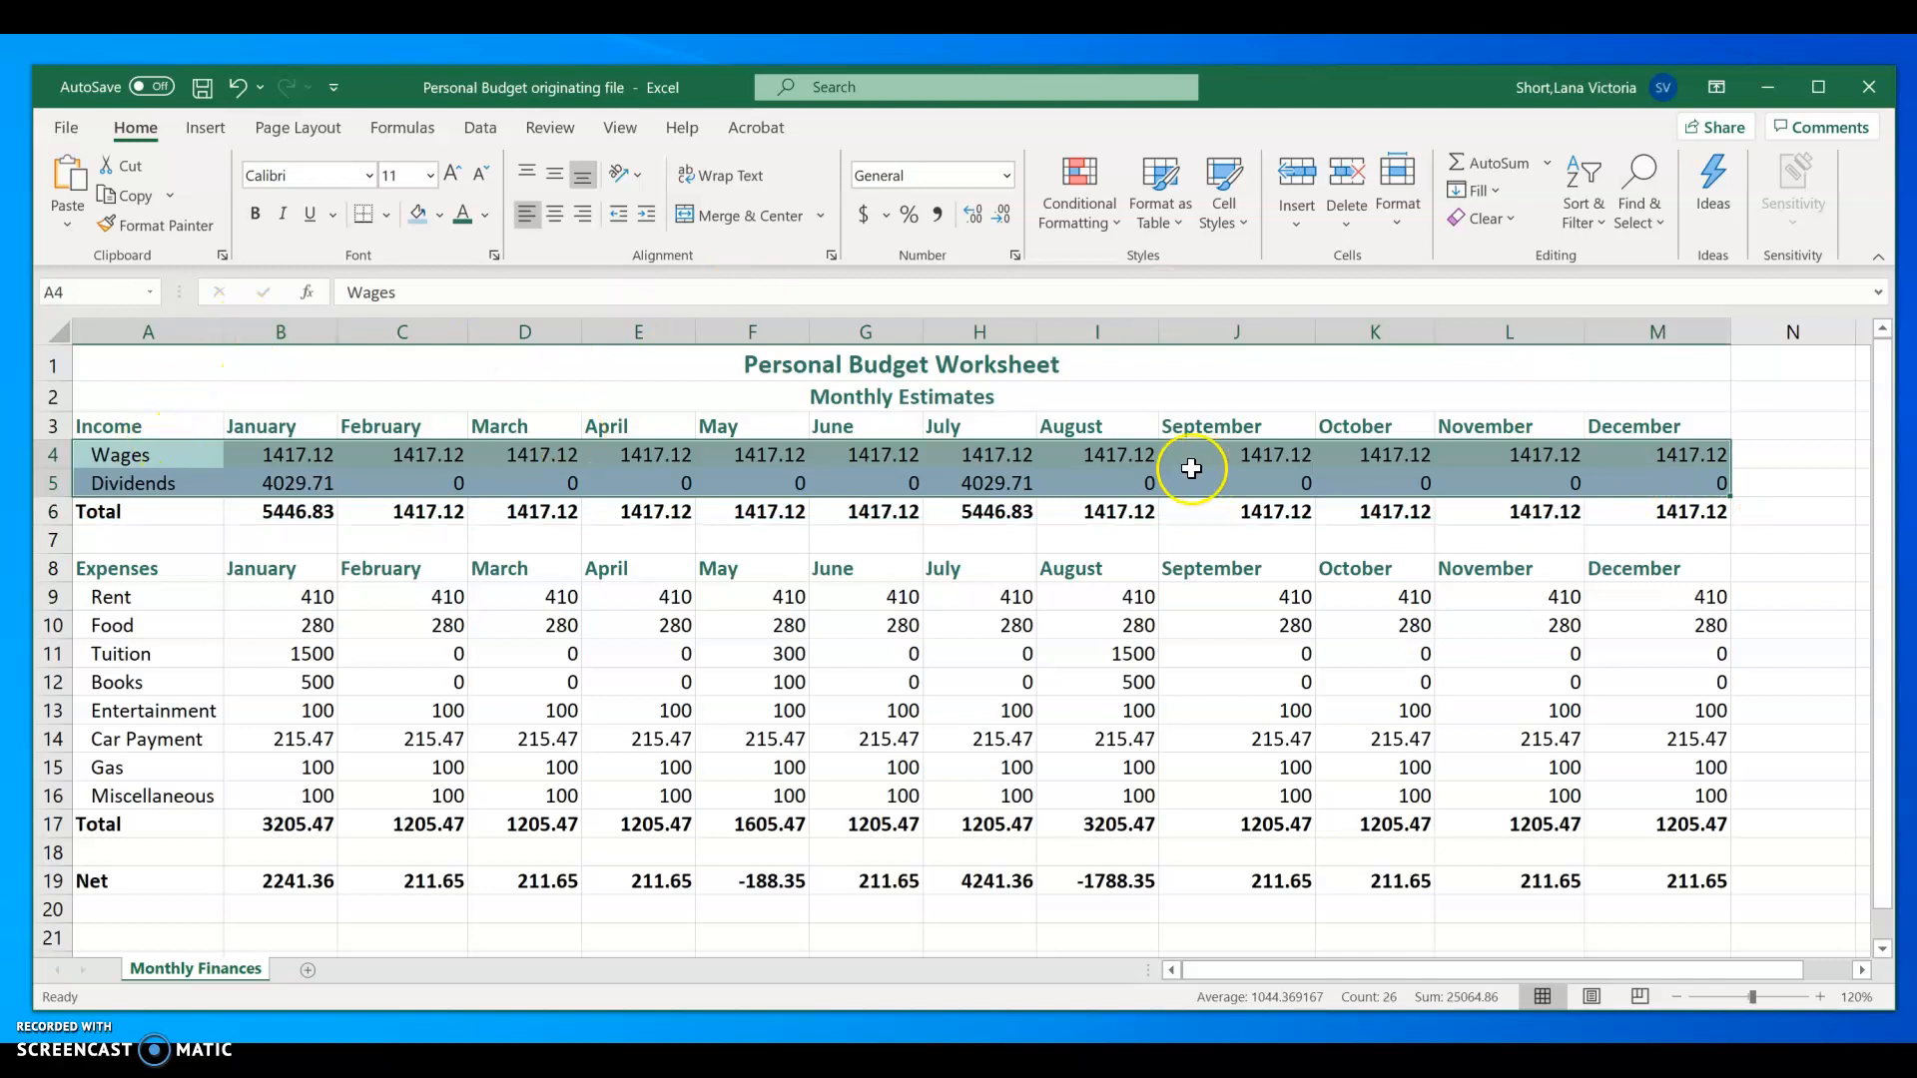
drag(163, 465, 315, 481)
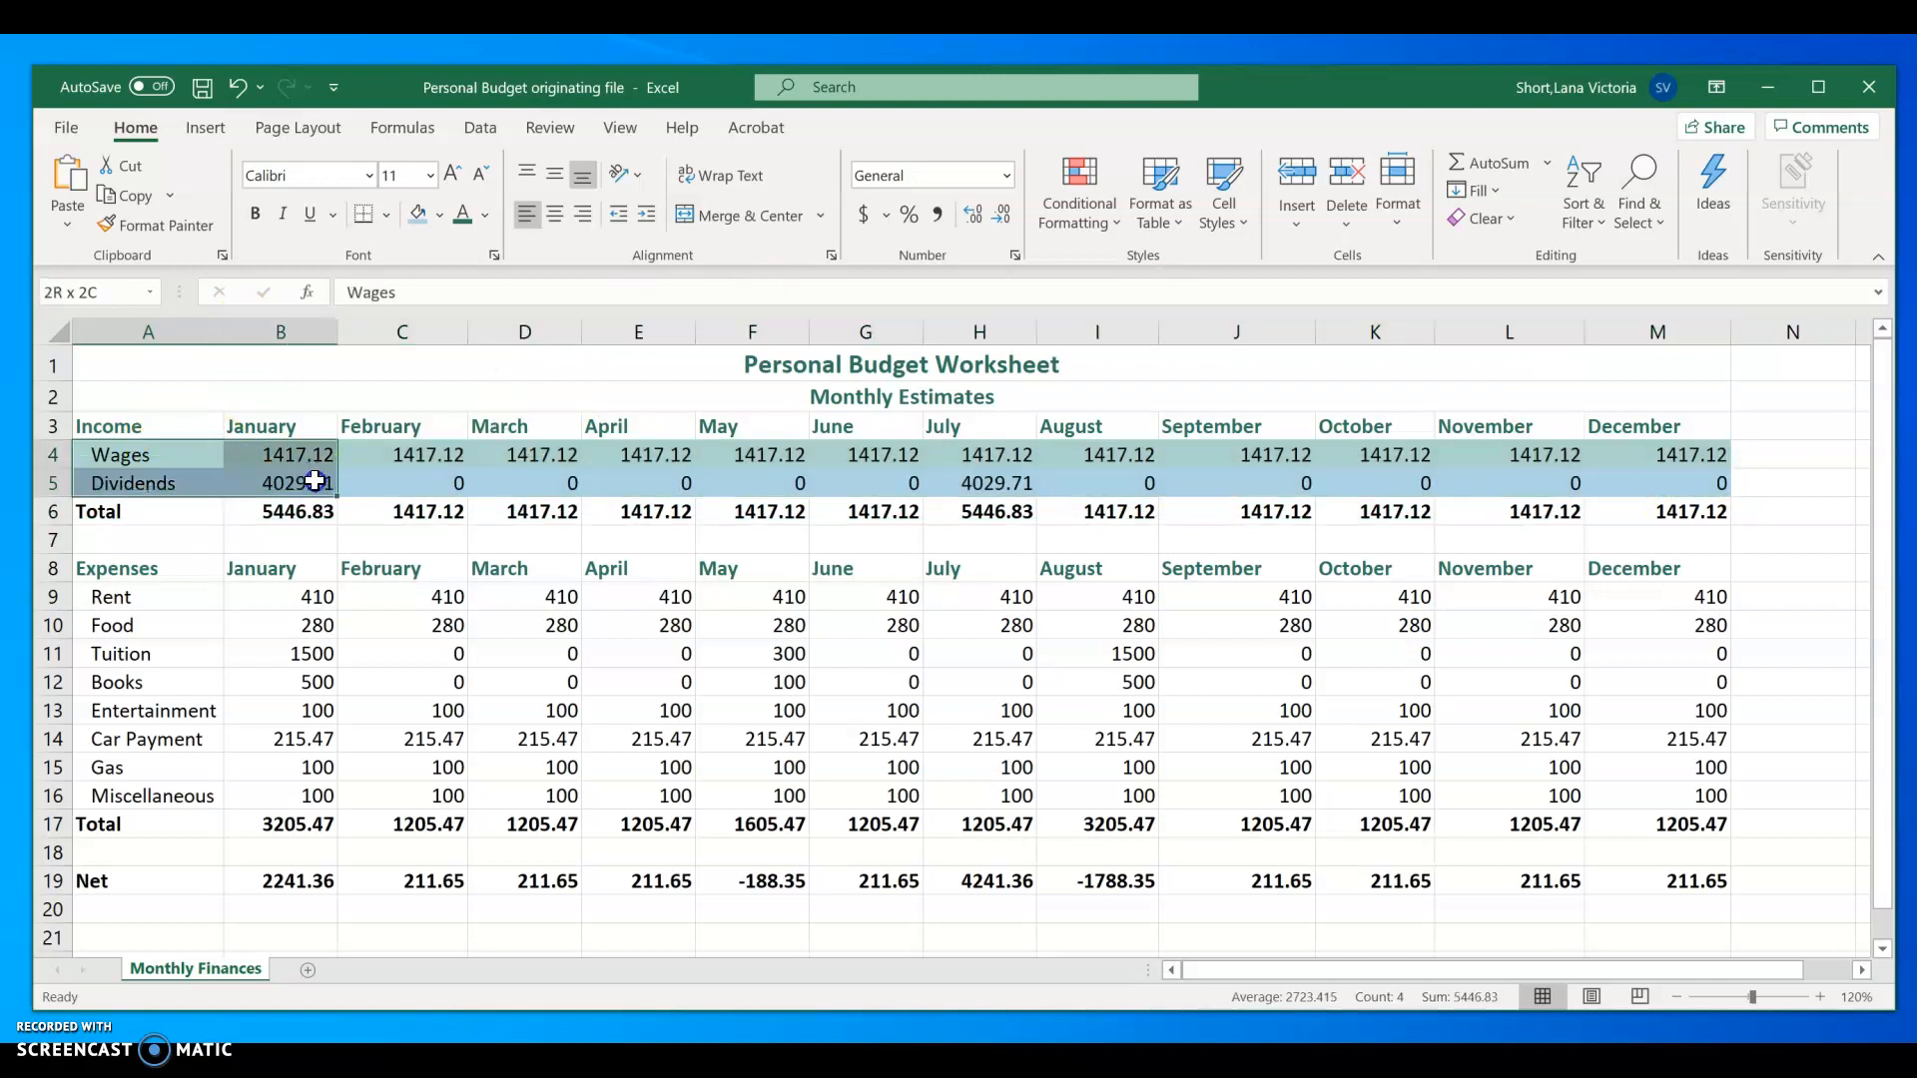
click(190, 233)
mouse_move(205, 599)
mouse_down()
mouse_move(1645, 743)
mouse_move(1758, 787)
mouse_move(1652, 796)
mouse_up()
click(1329, 956)
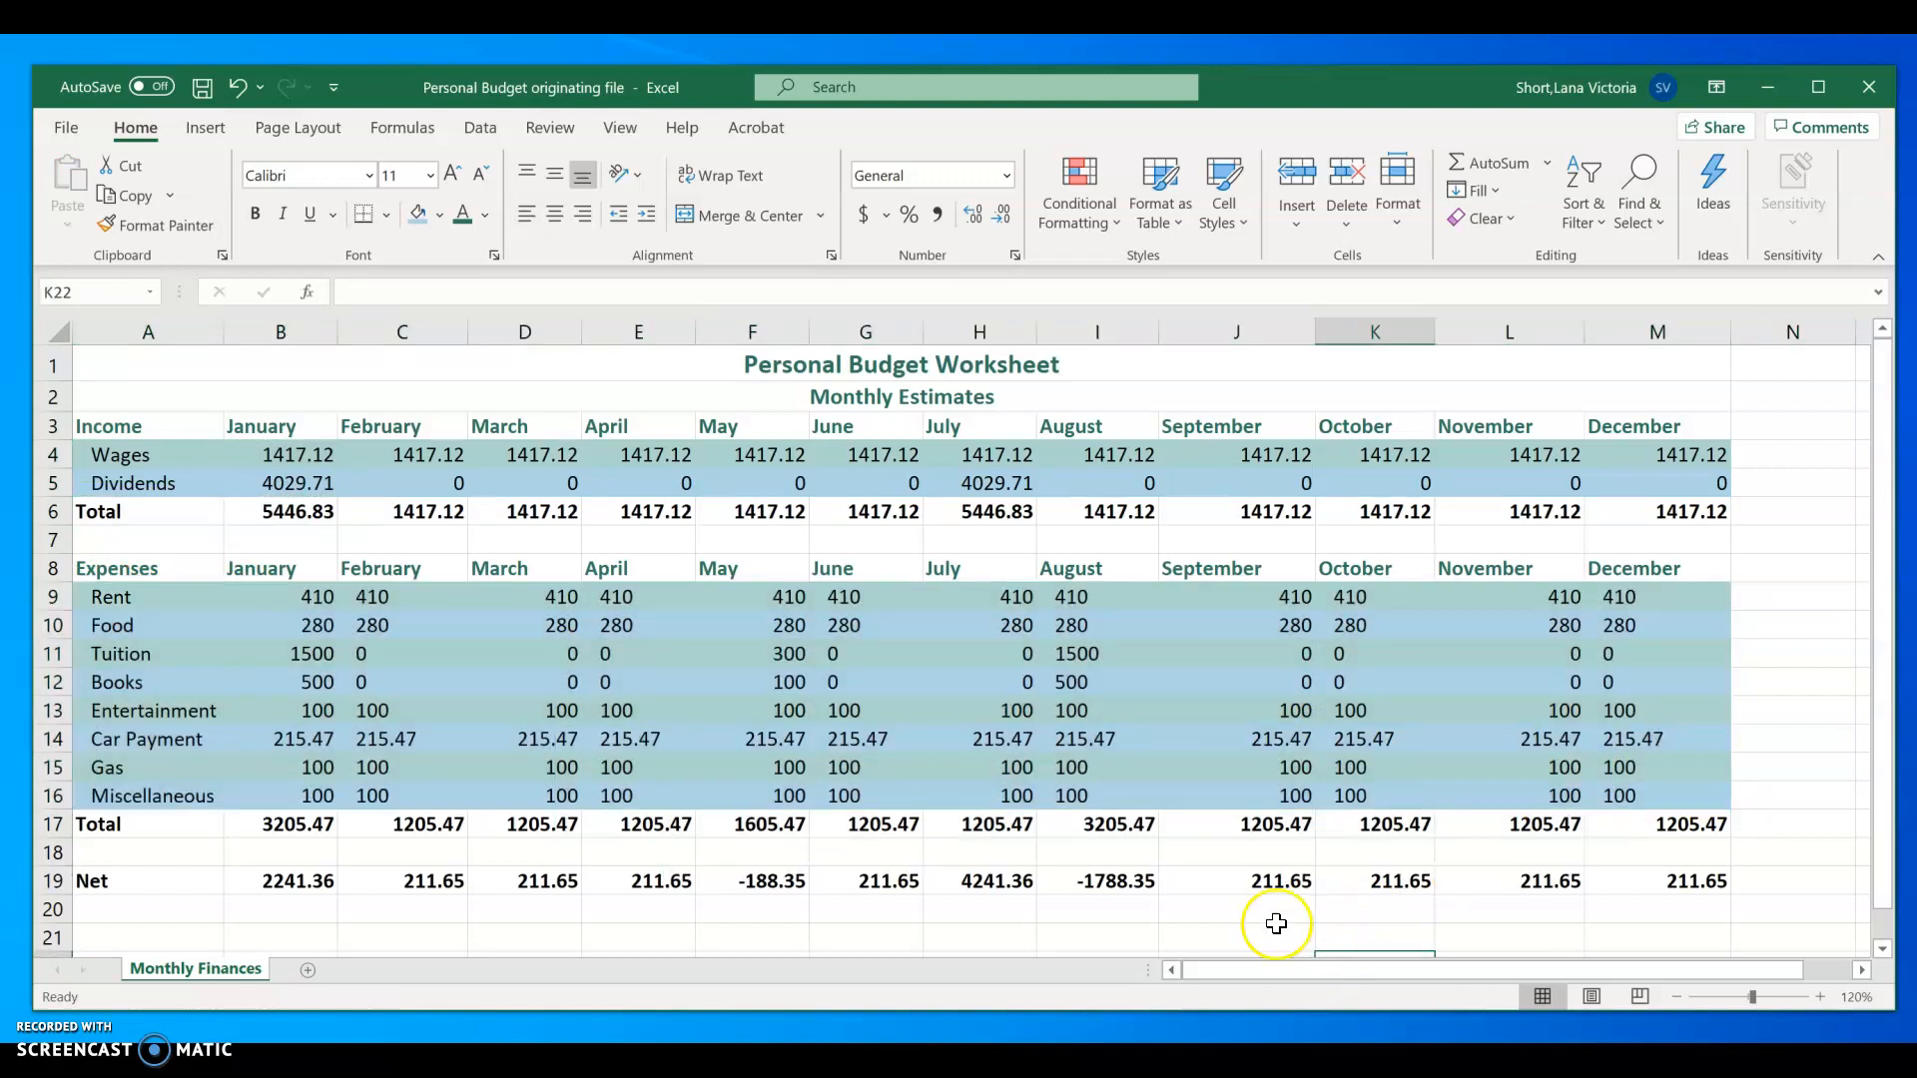
Step: Fill the Total and Net rows, A6:M6, A17:M17 and A19:M19, with the recent Dark Teal color
drag(80, 515, 1649, 514)
ctrl+click(109, 825)
mouse_move(110, 826)
mouse_down()
mouse_move(1608, 835)
mouse_move(1352, 838)
mouse_move(1505, 868)
mouse_move(1656, 843)
mouse_move(1608, 859)
mouse_move(760, 847)
mouse_move(133, 864)
mouse_move(603, 881)
mouse_move(1666, 874)
mouse_up()
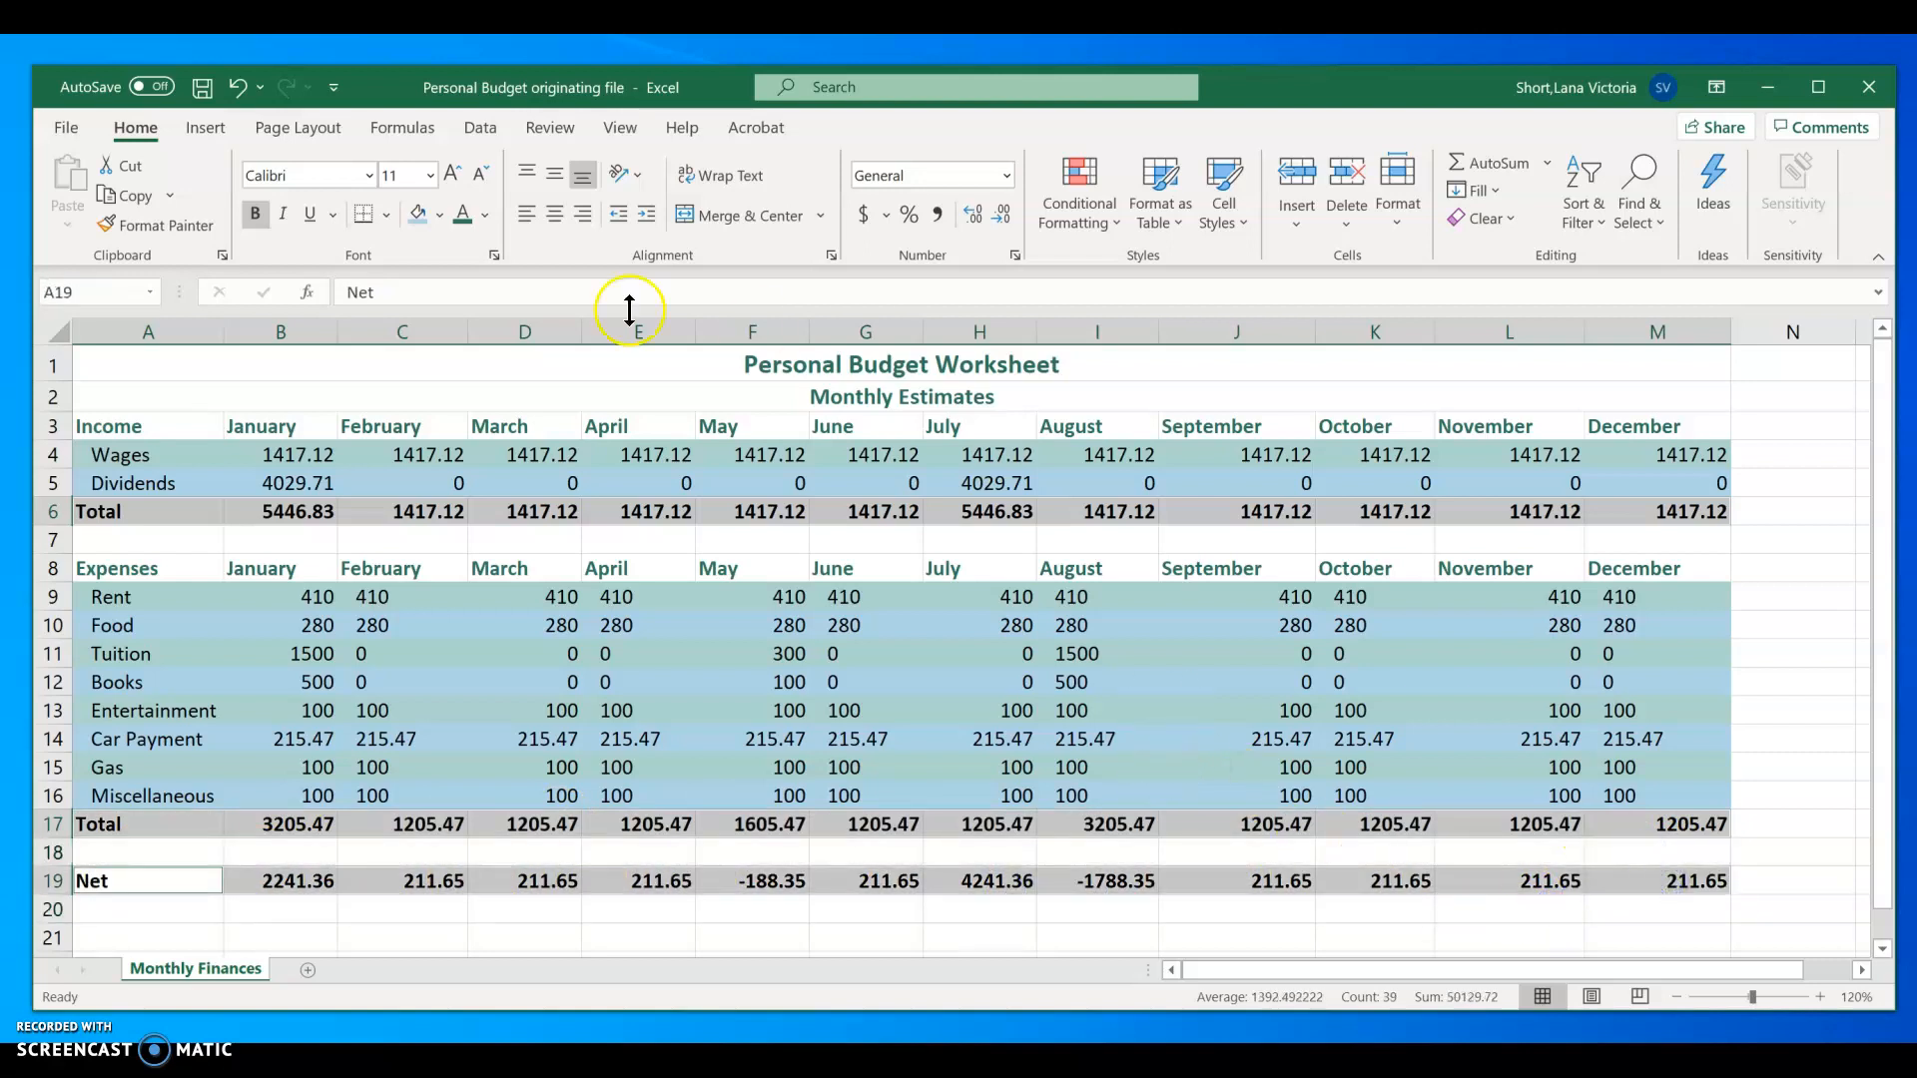
click(441, 214)
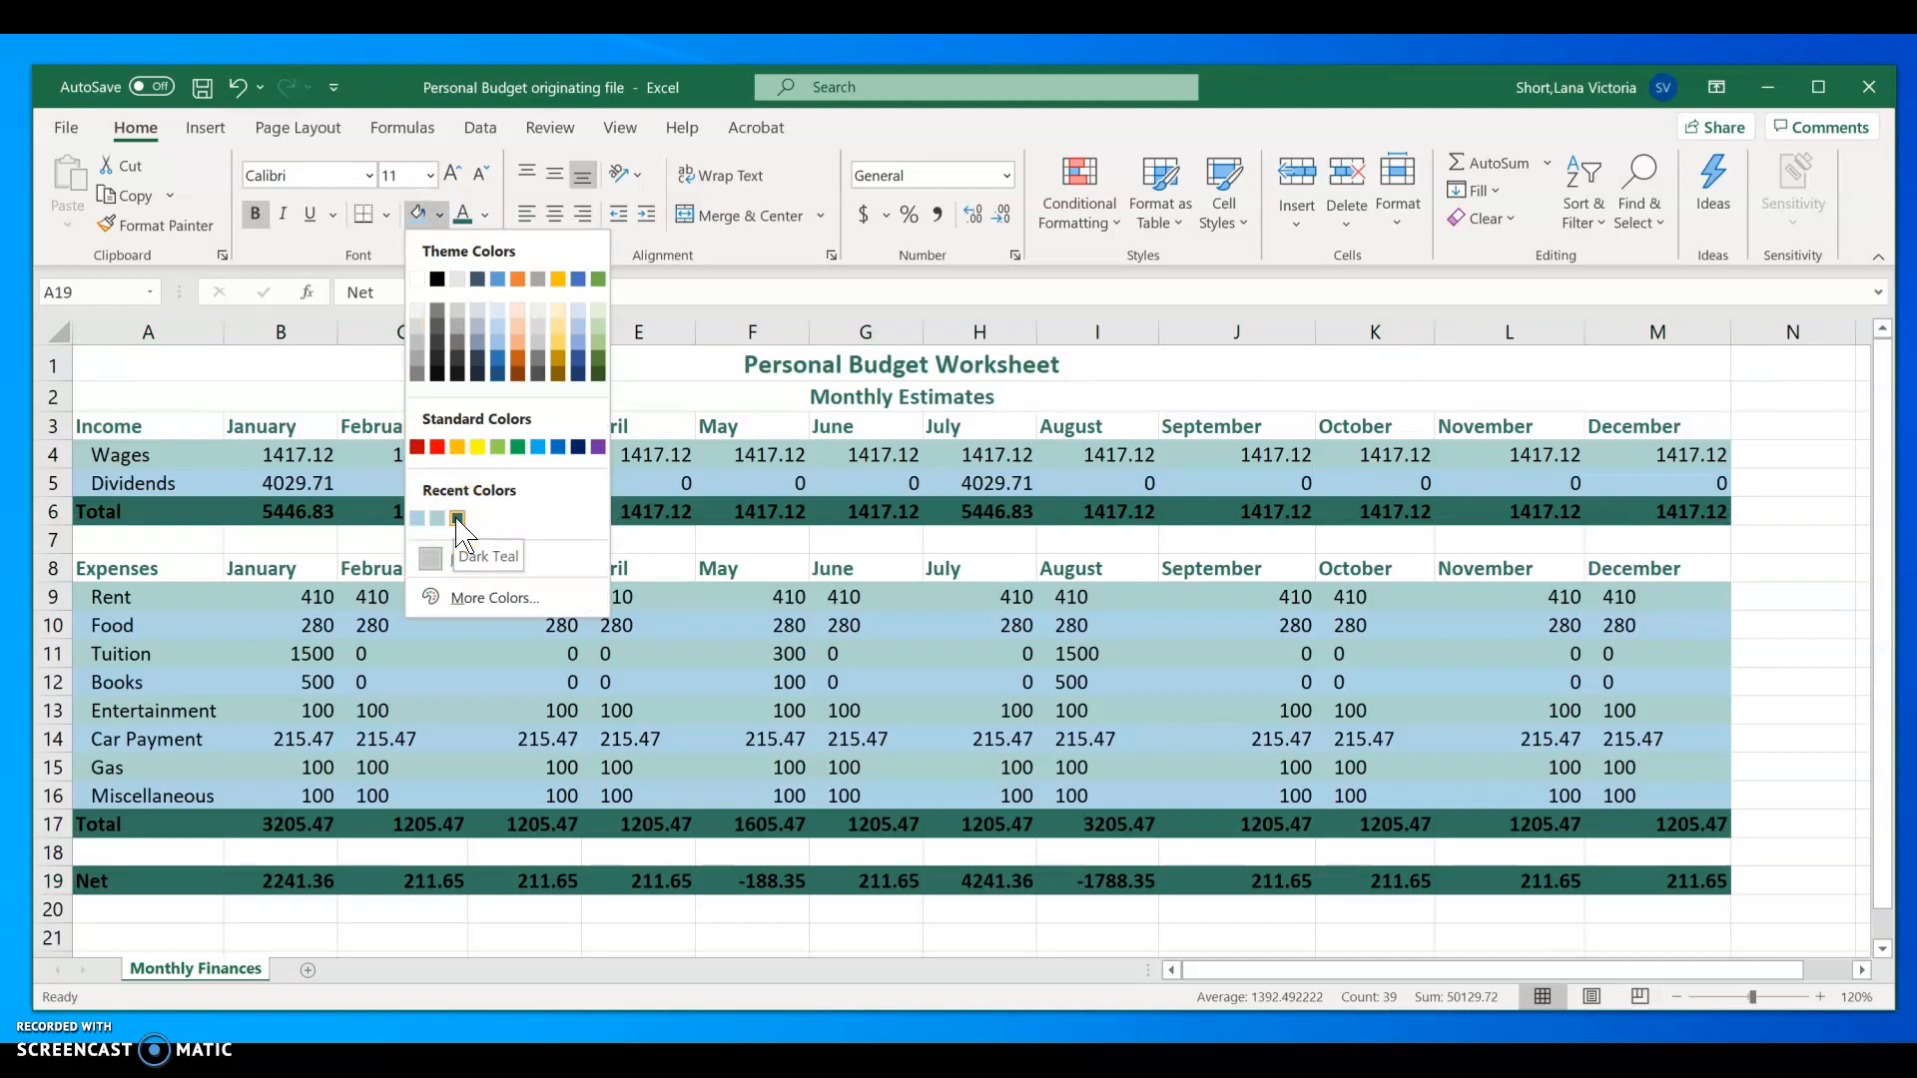
click(457, 519)
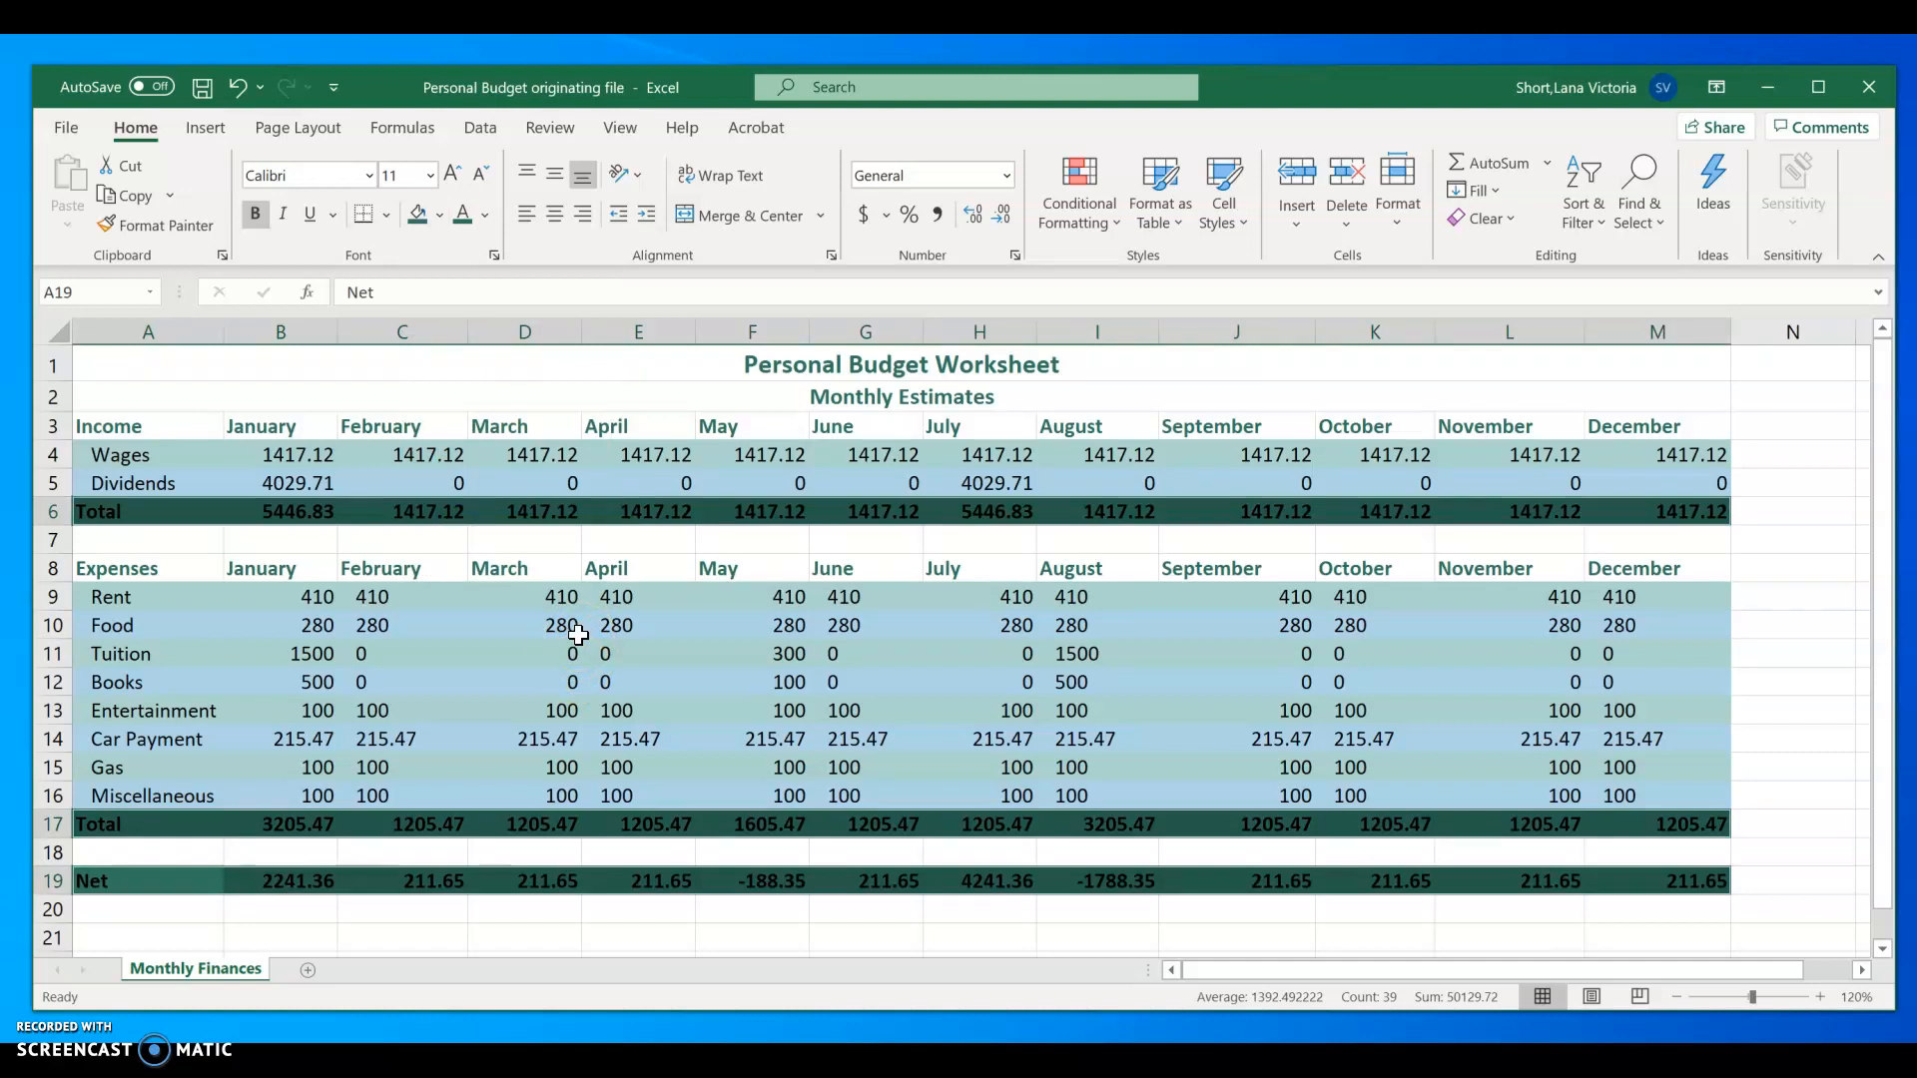
Step: Change the font color of the Total and Net rows to white and deselect them
click(485, 215)
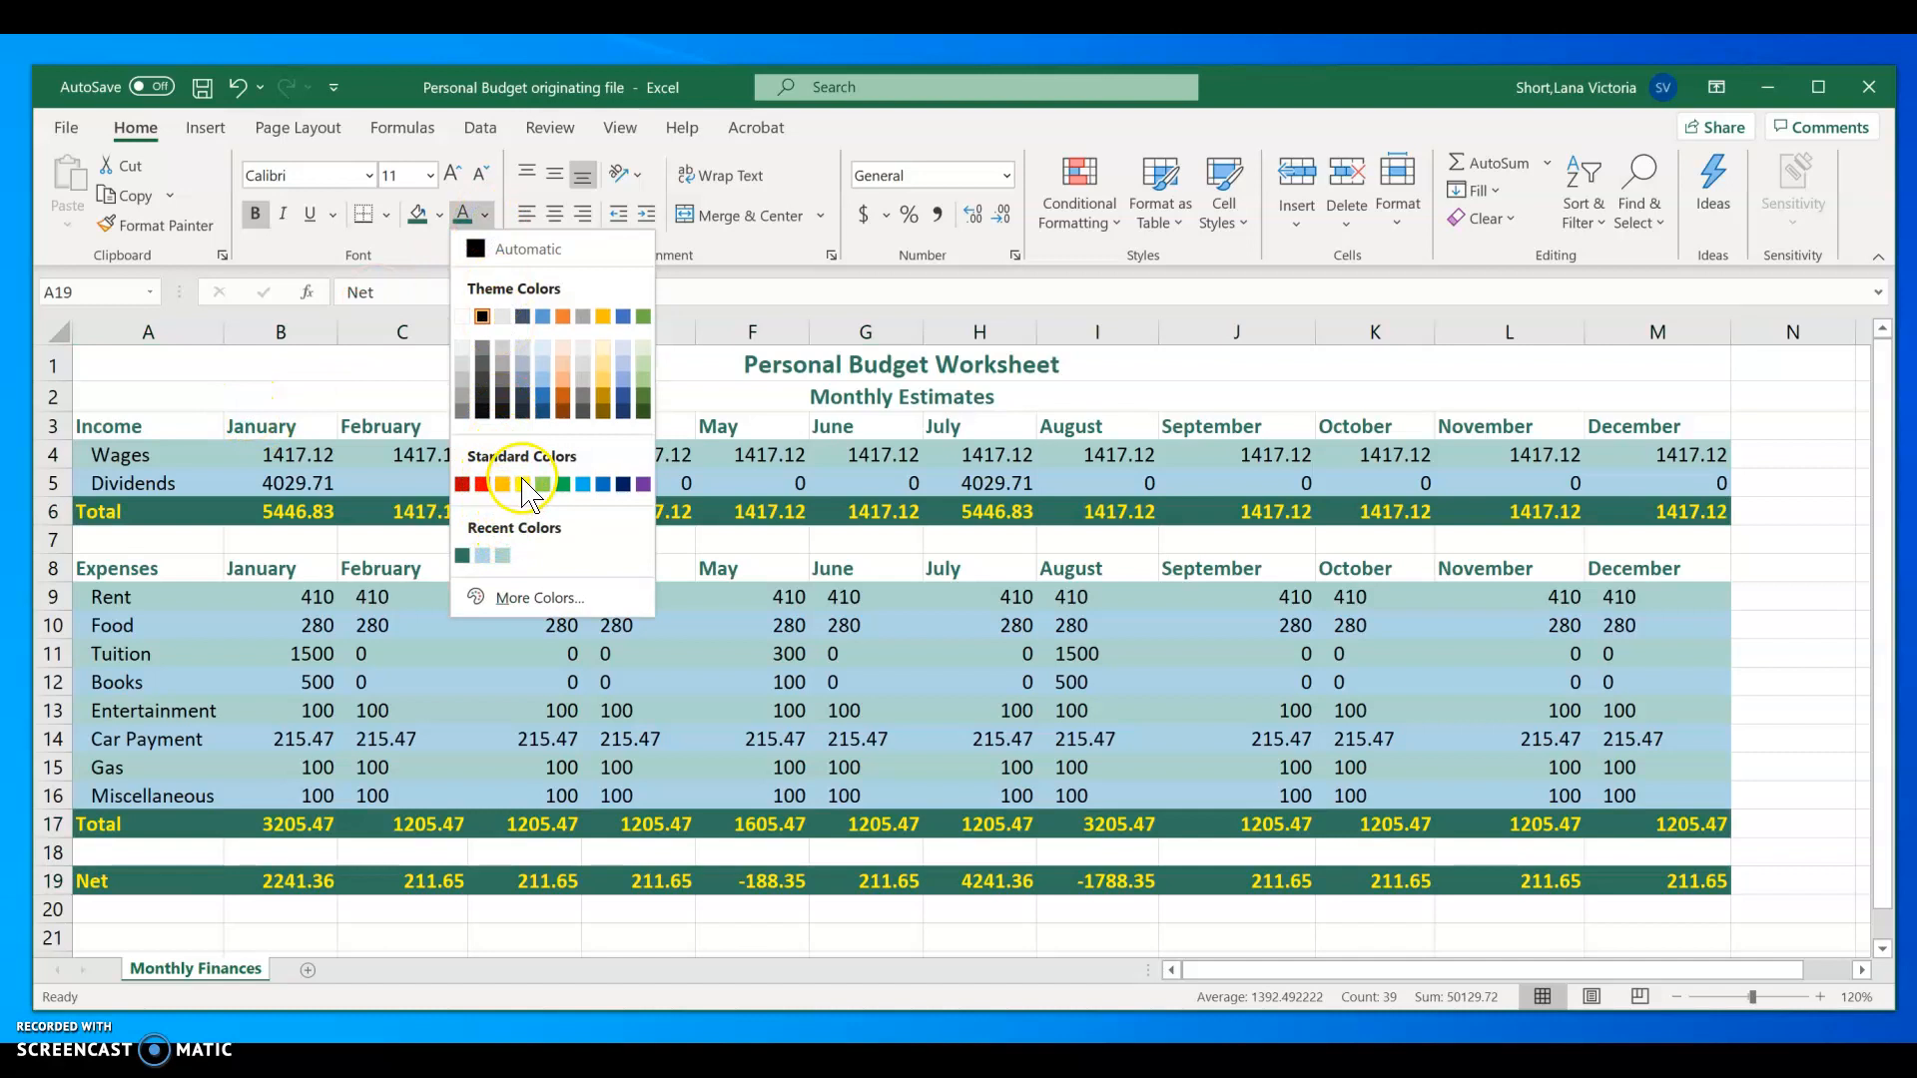
click(463, 316)
click(502, 941)
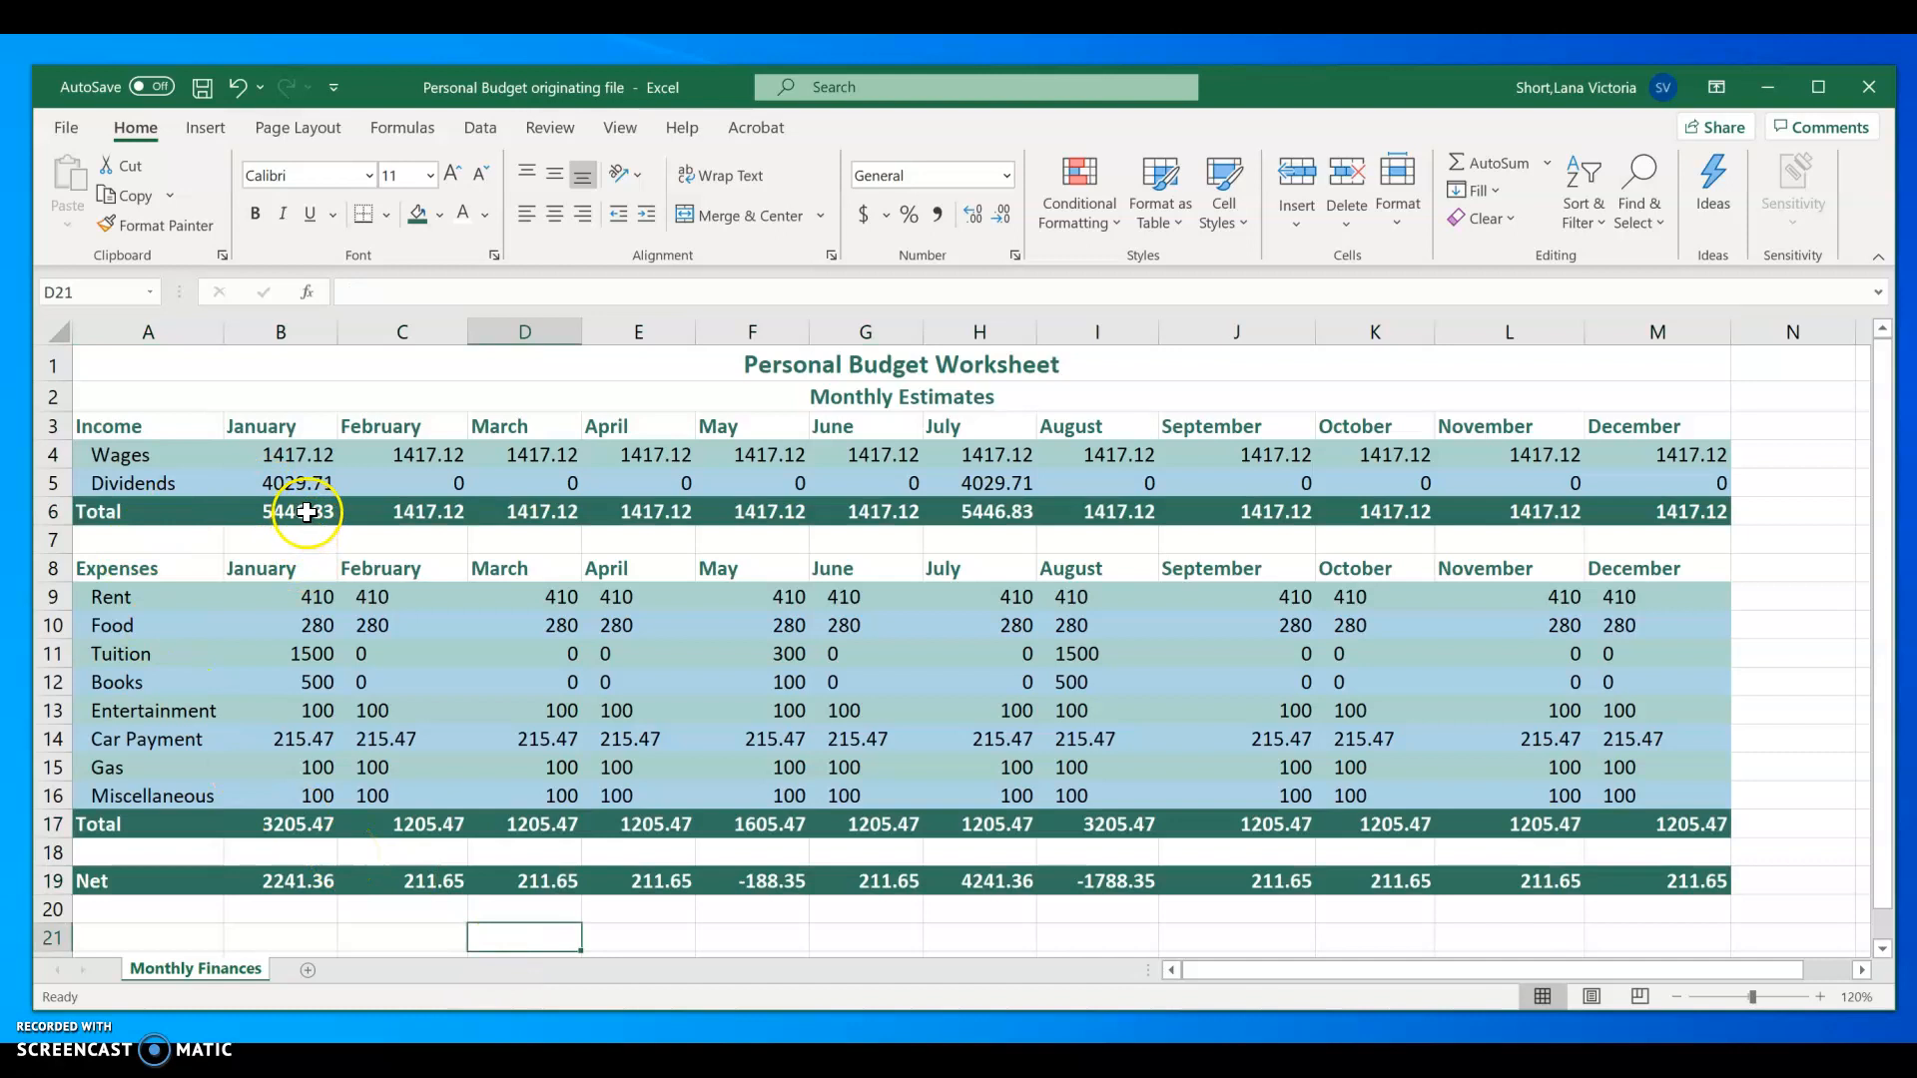
Step: Apply the Accounting number format with the $ English (United States) symbol to A4:M19
drag(104, 458, 1637, 887)
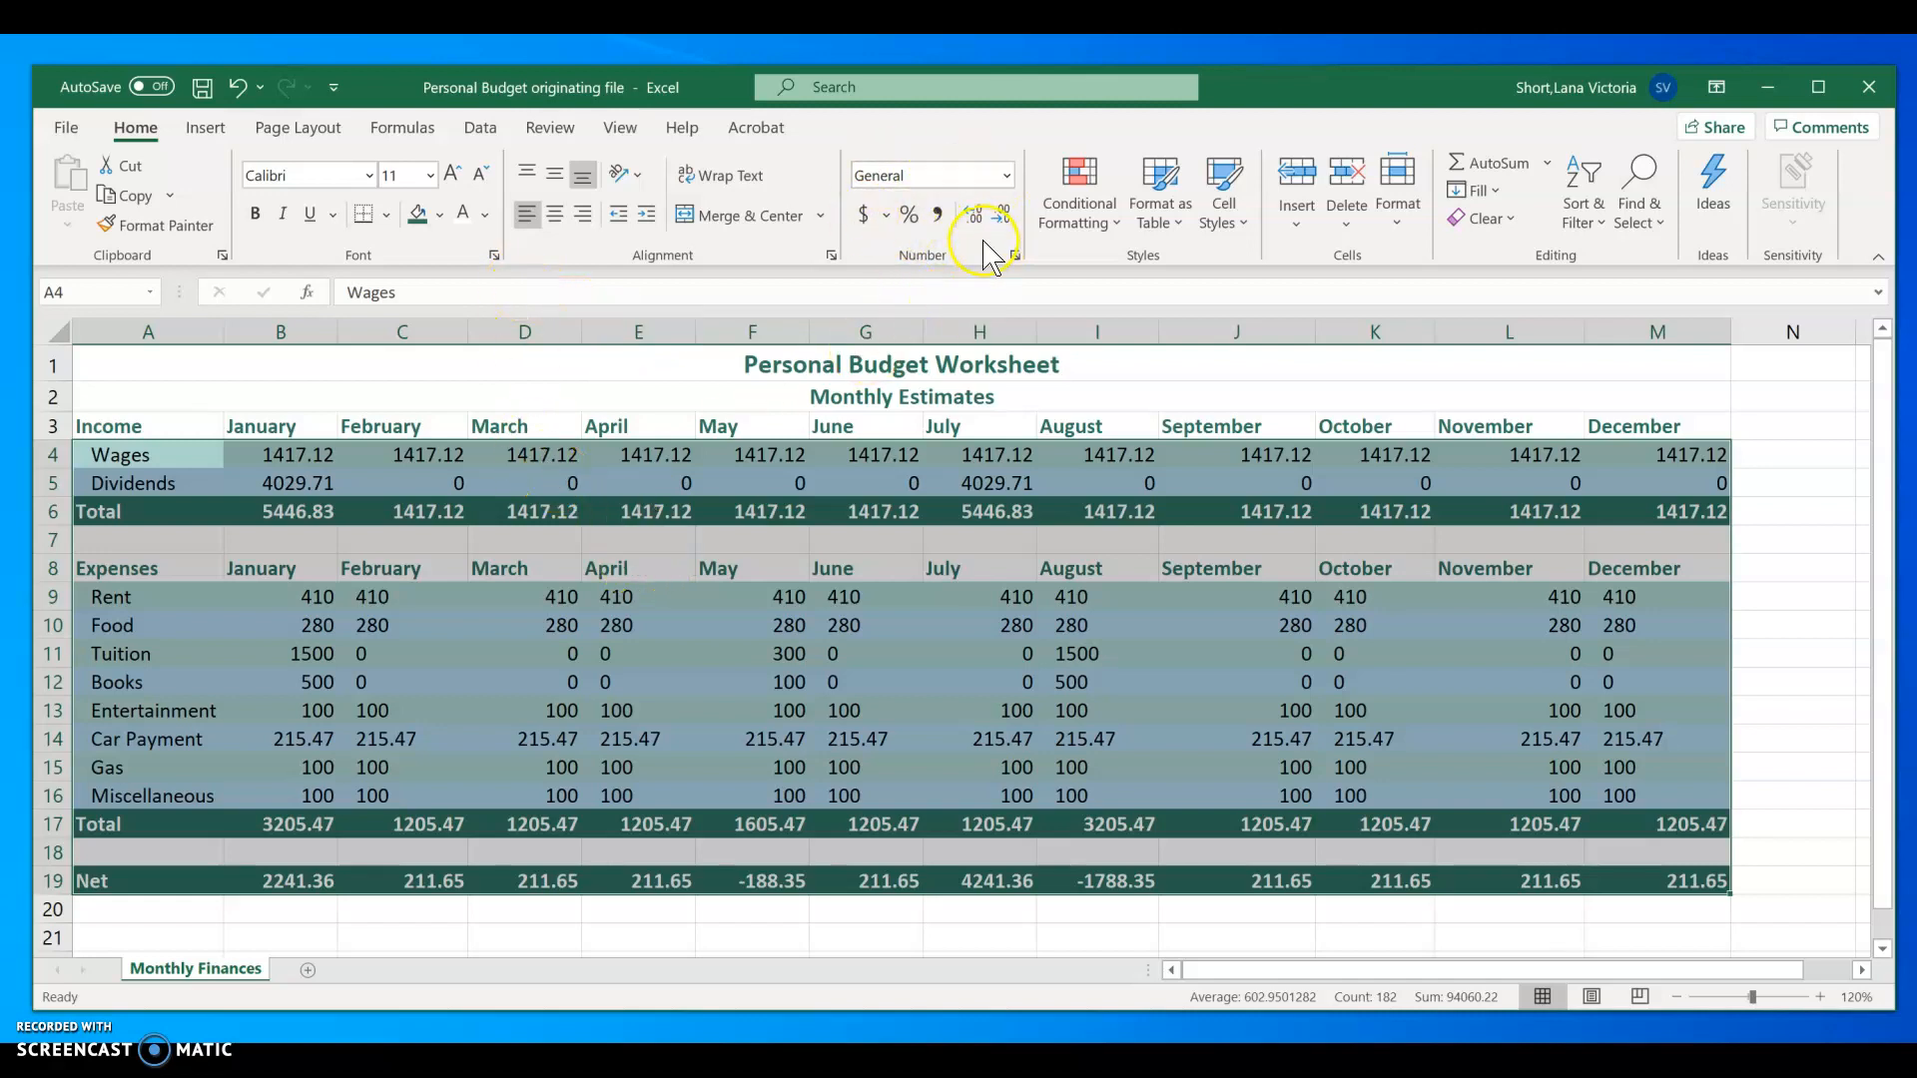
click(864, 215)
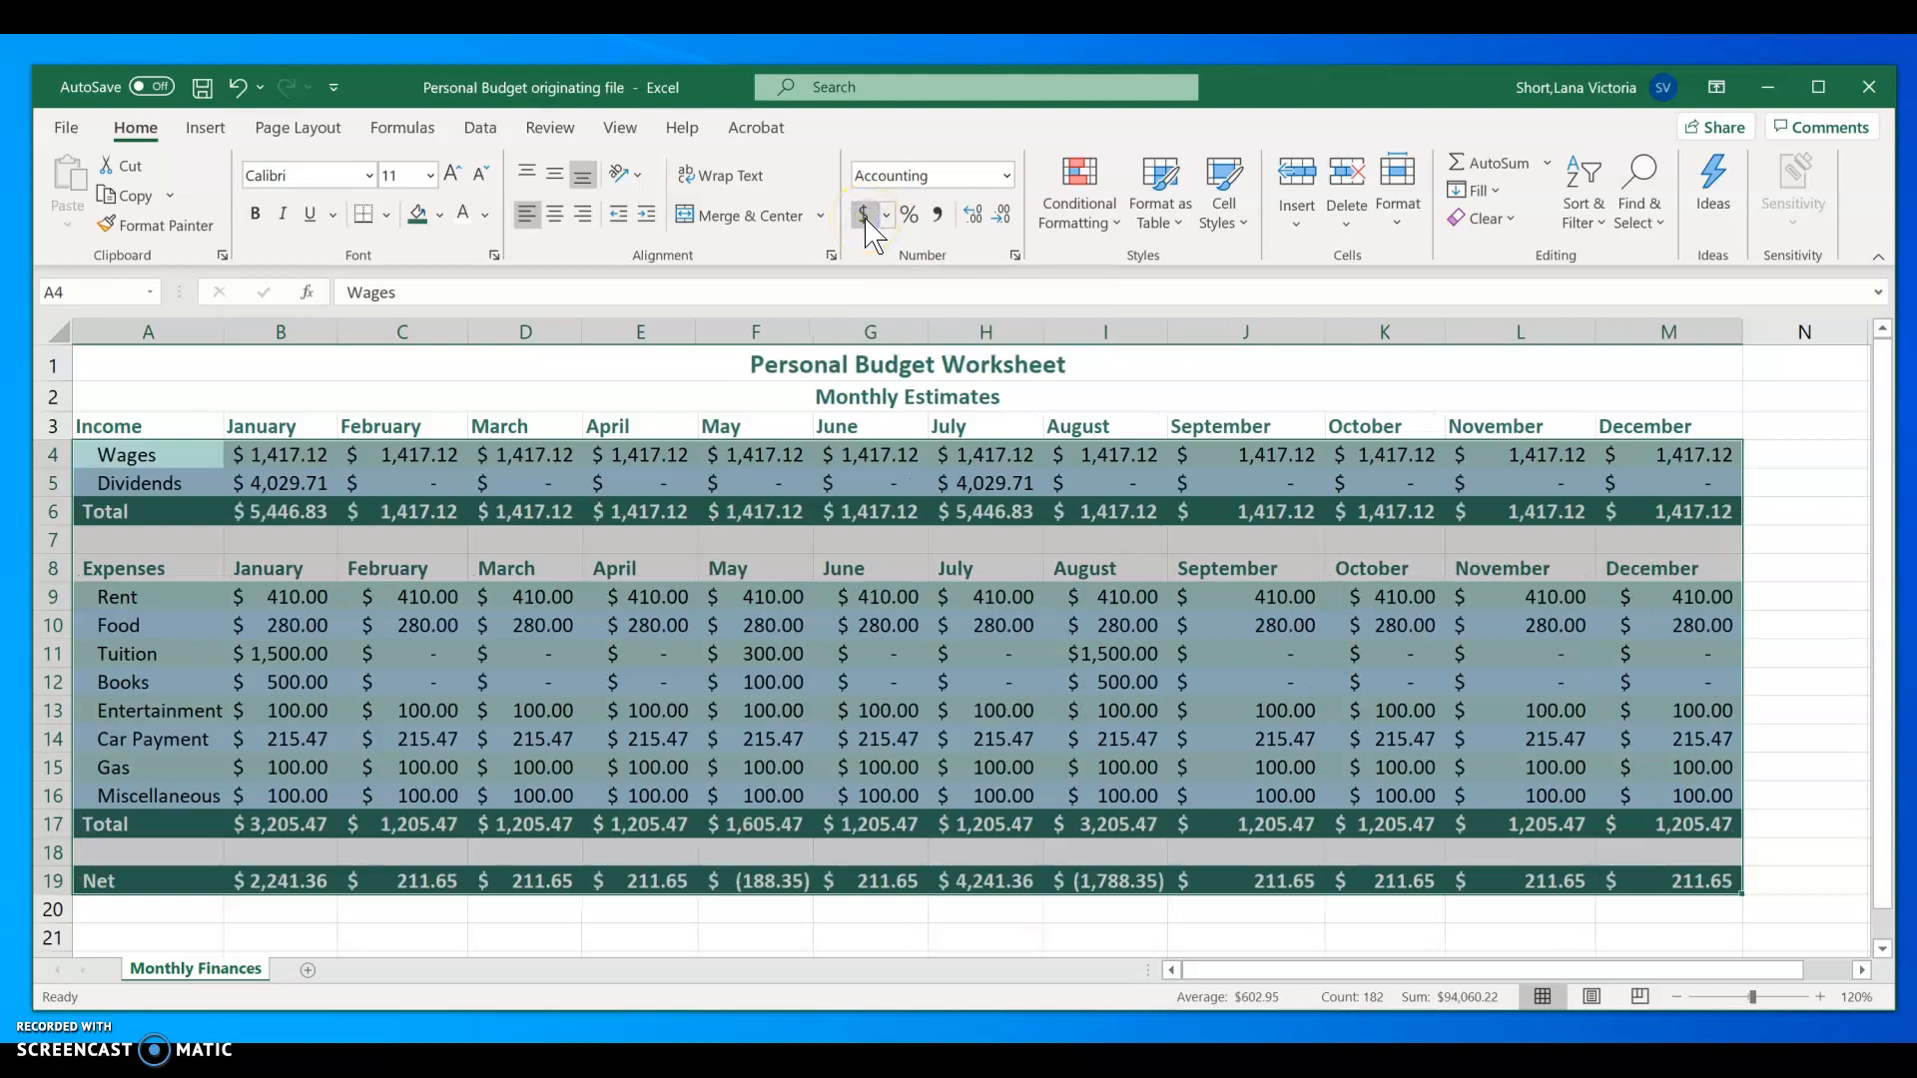
click(875, 218)
click(887, 217)
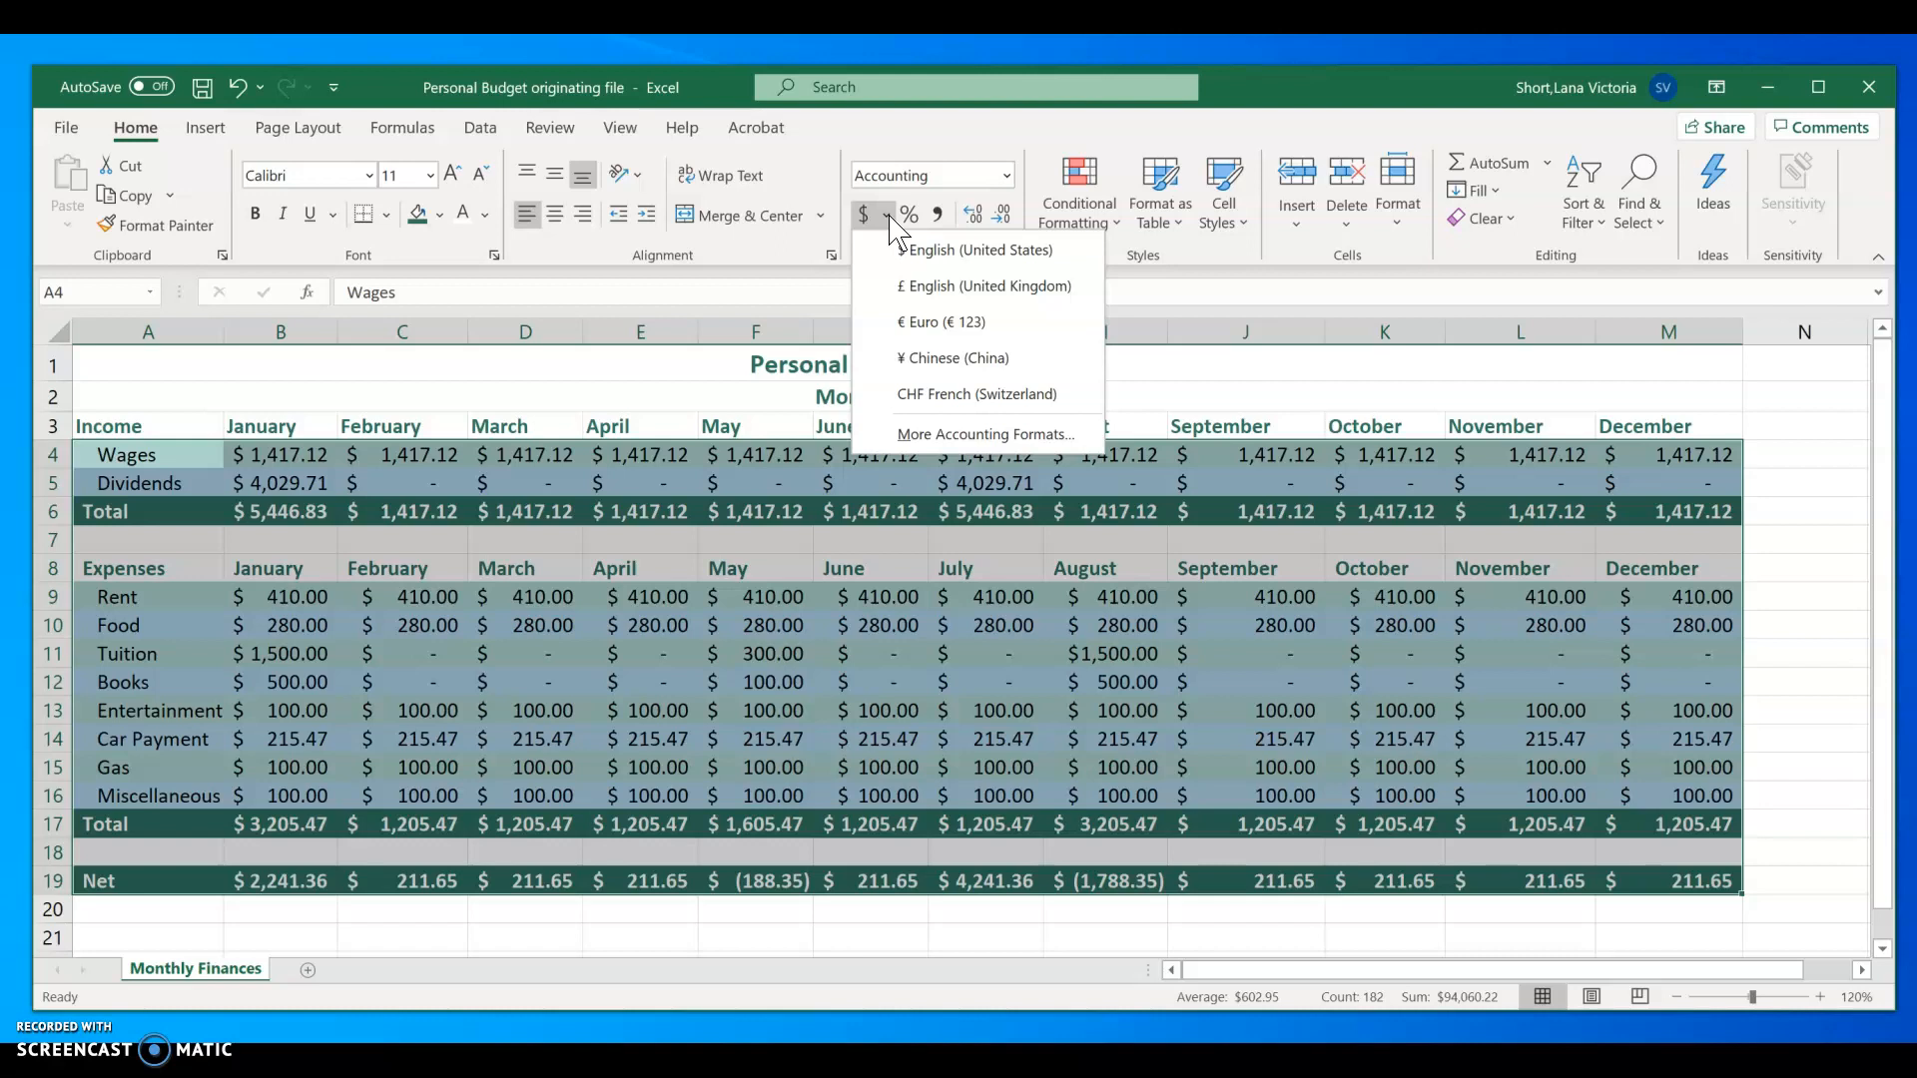
click(926, 257)
Step: Format A4:M19 as Currency with two decimal places, the $ symbol and black negative numbers in parentheses
click(619, 623)
right_click(621, 629)
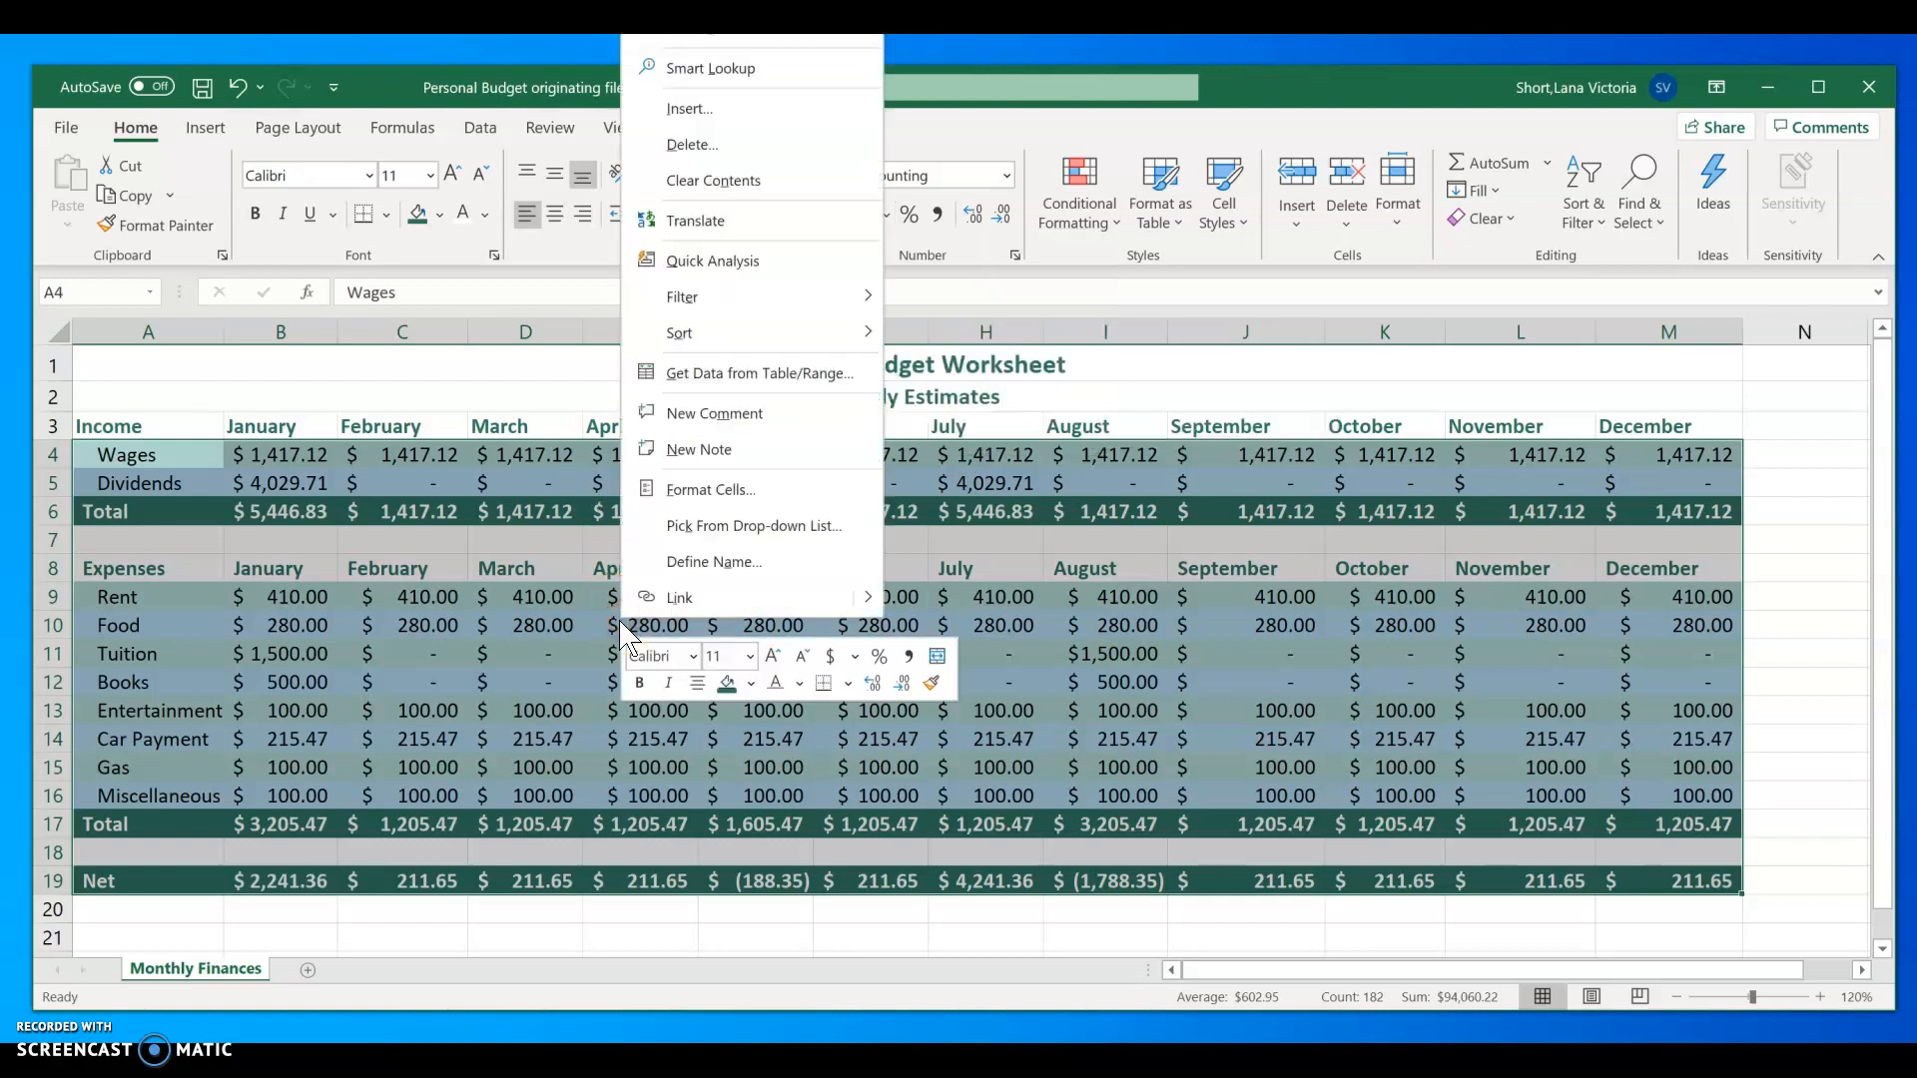
click(740, 496)
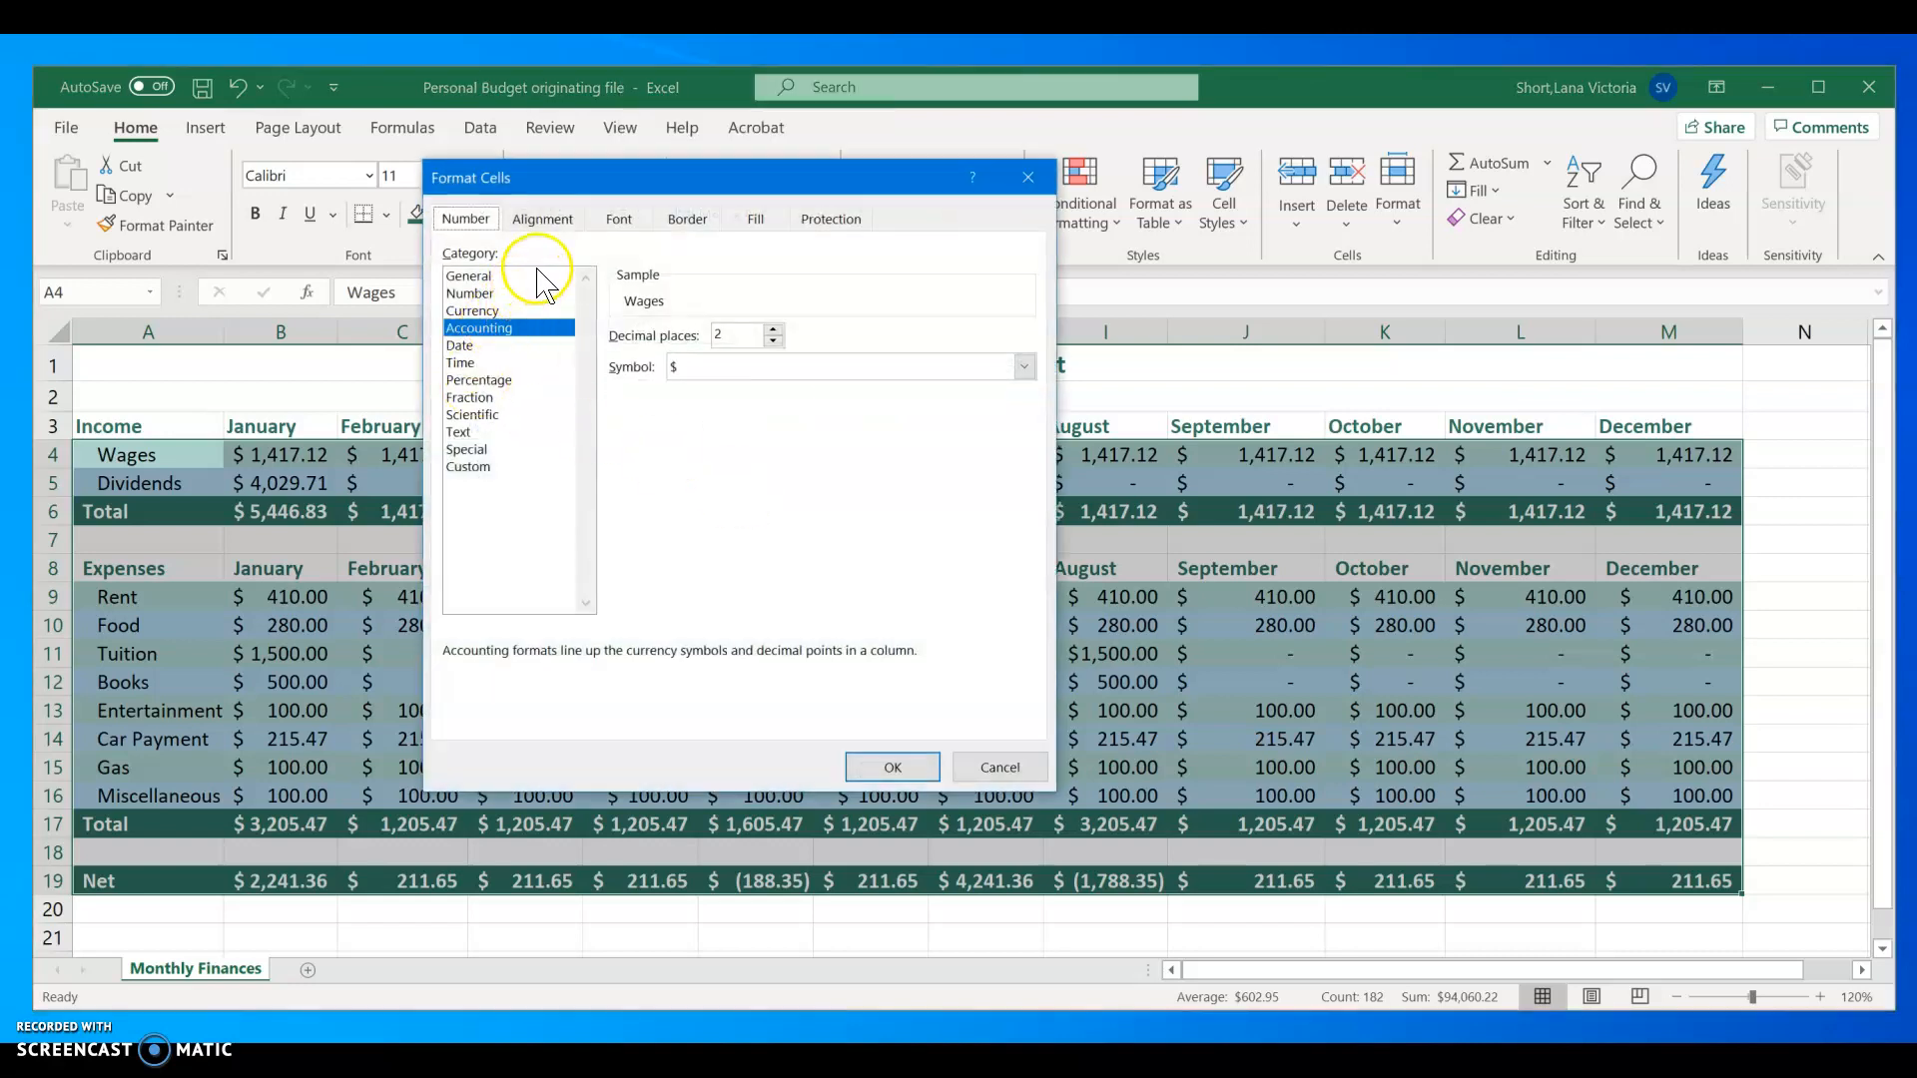
click(477, 310)
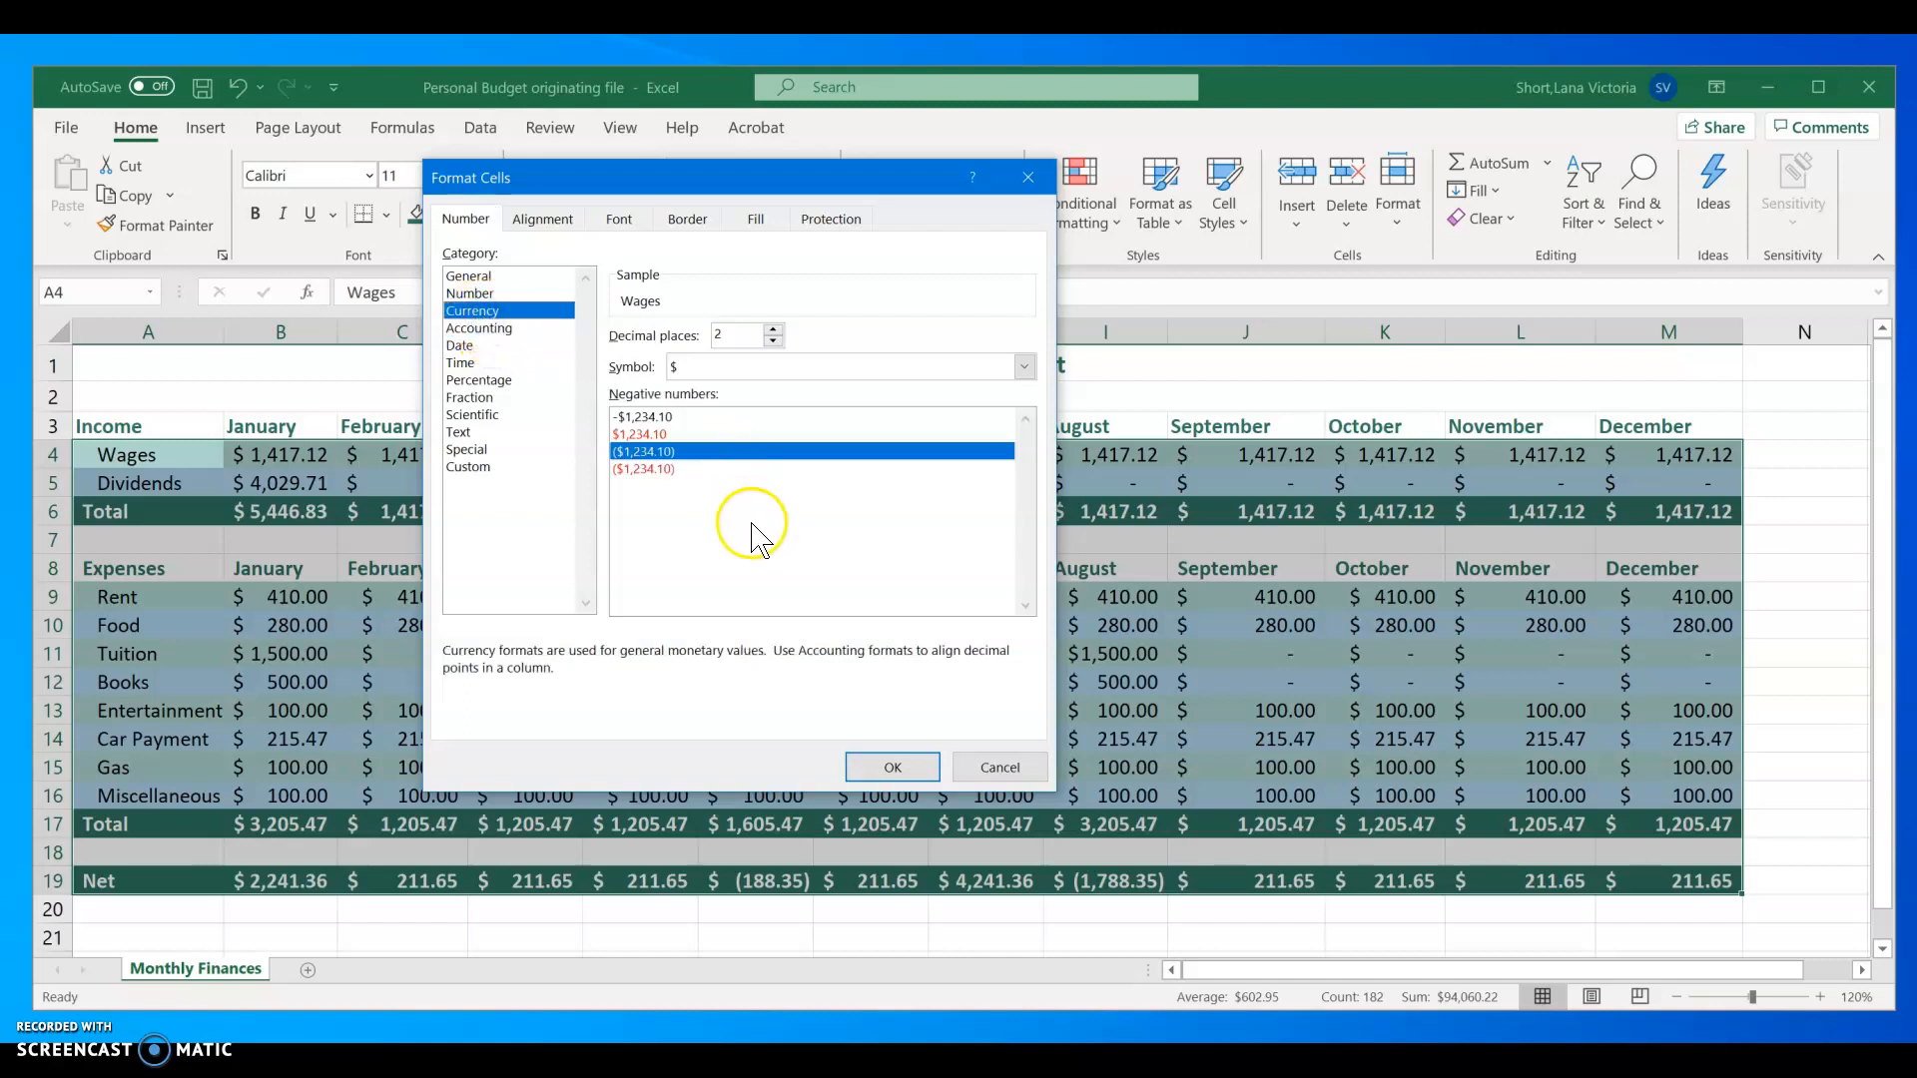
click(1024, 367)
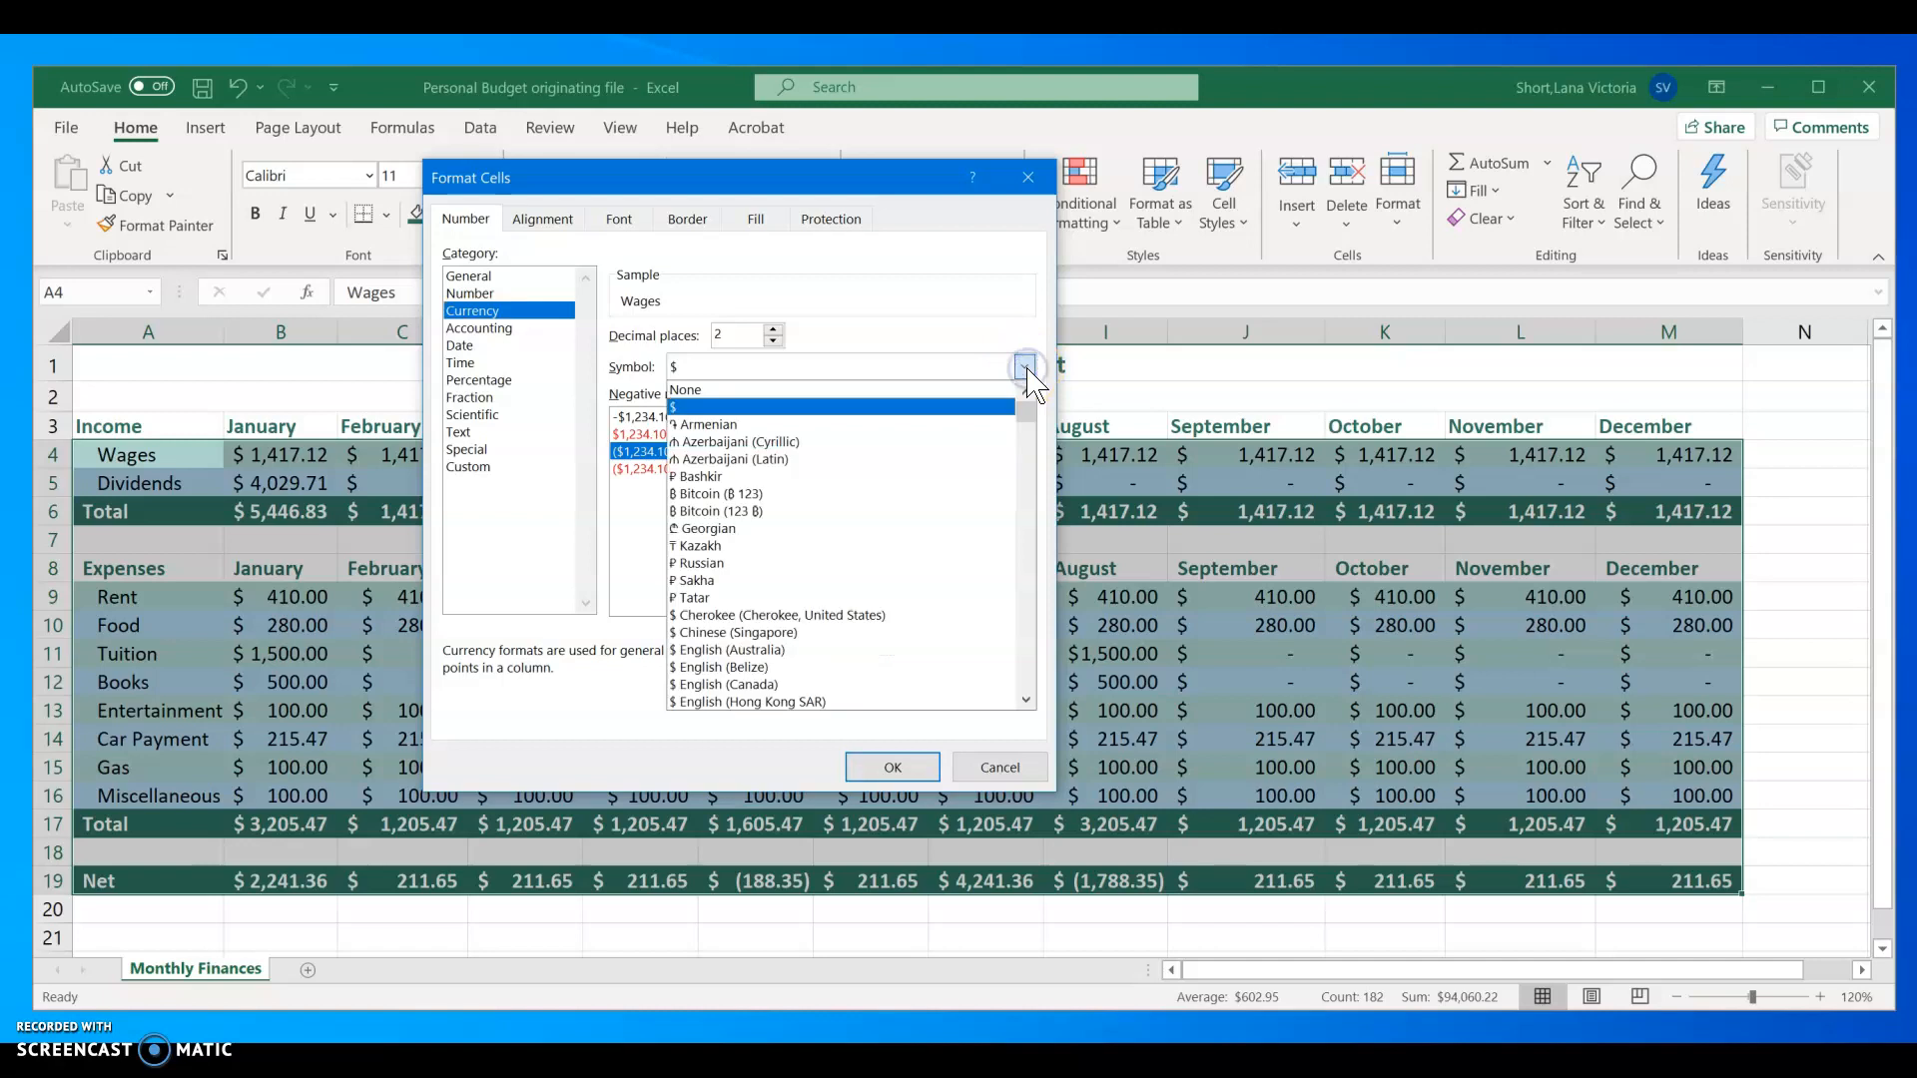
click(910, 371)
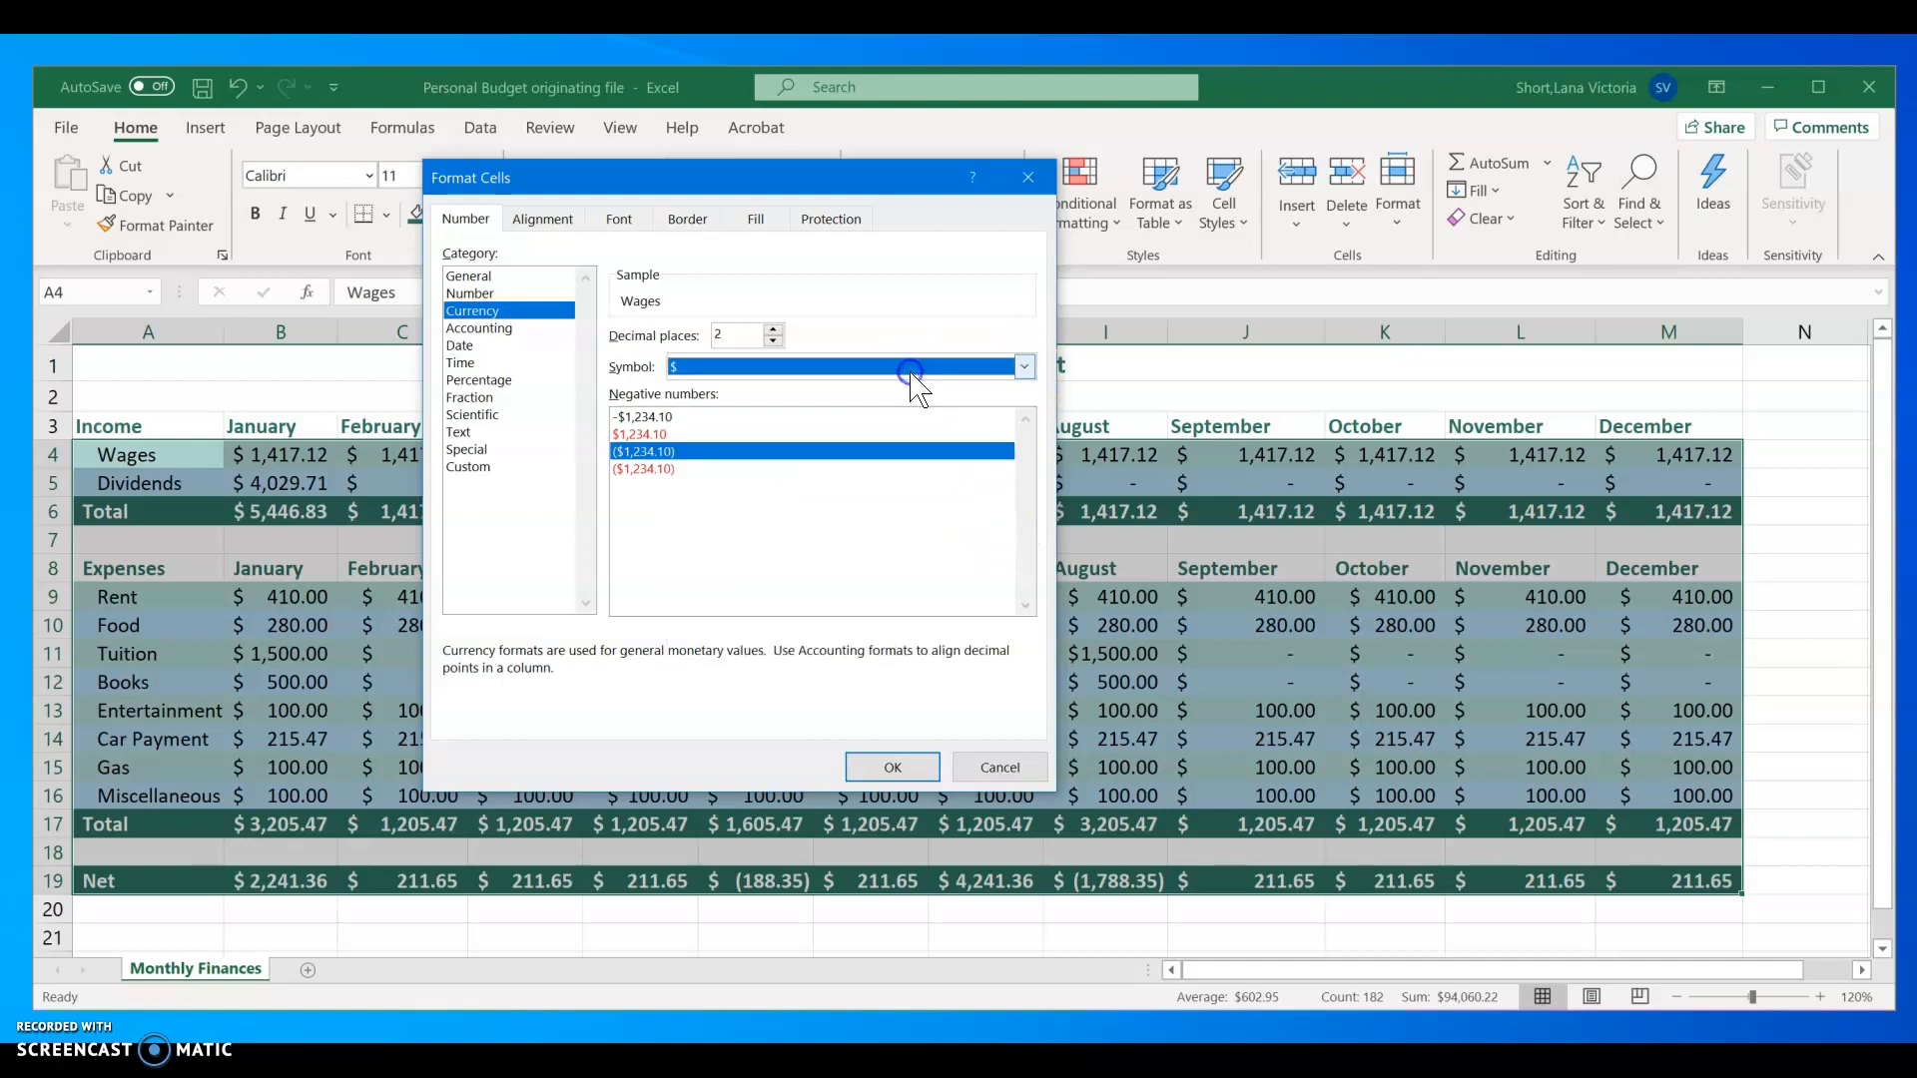
click(892, 767)
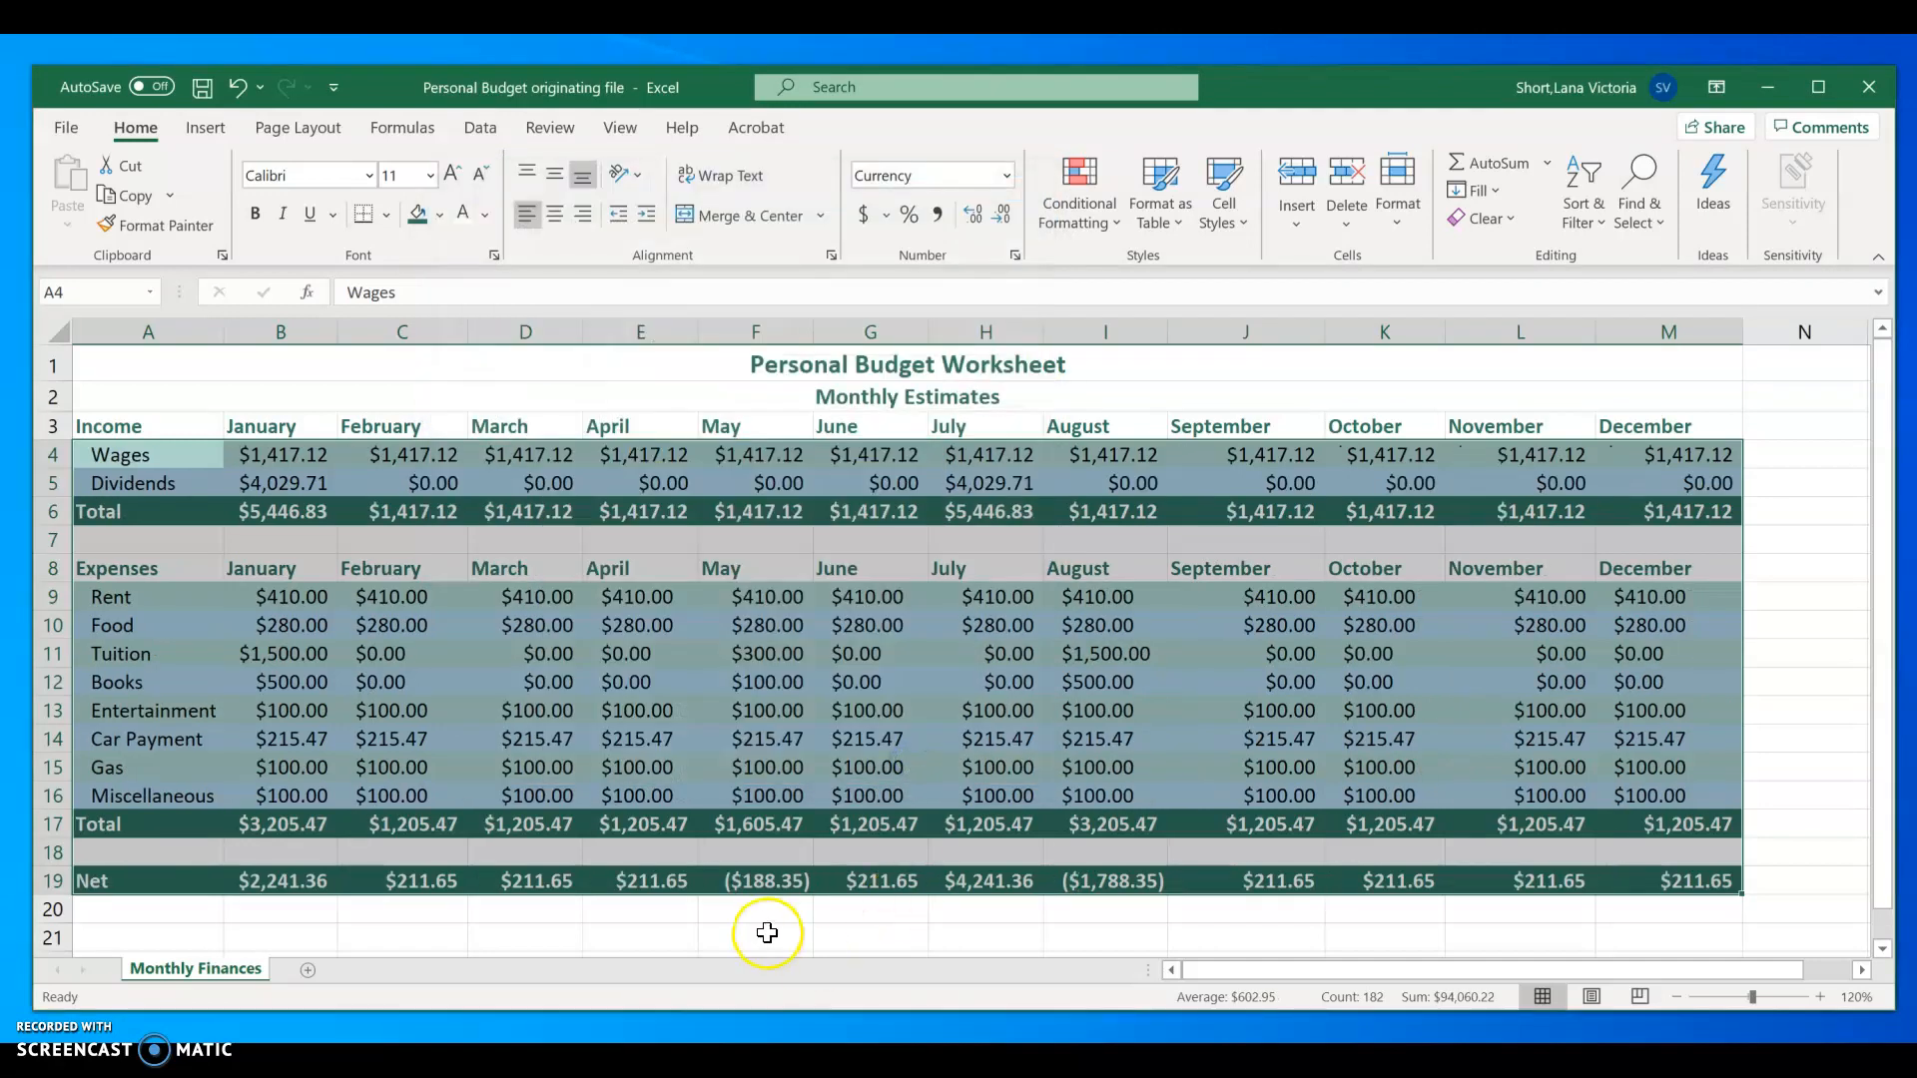